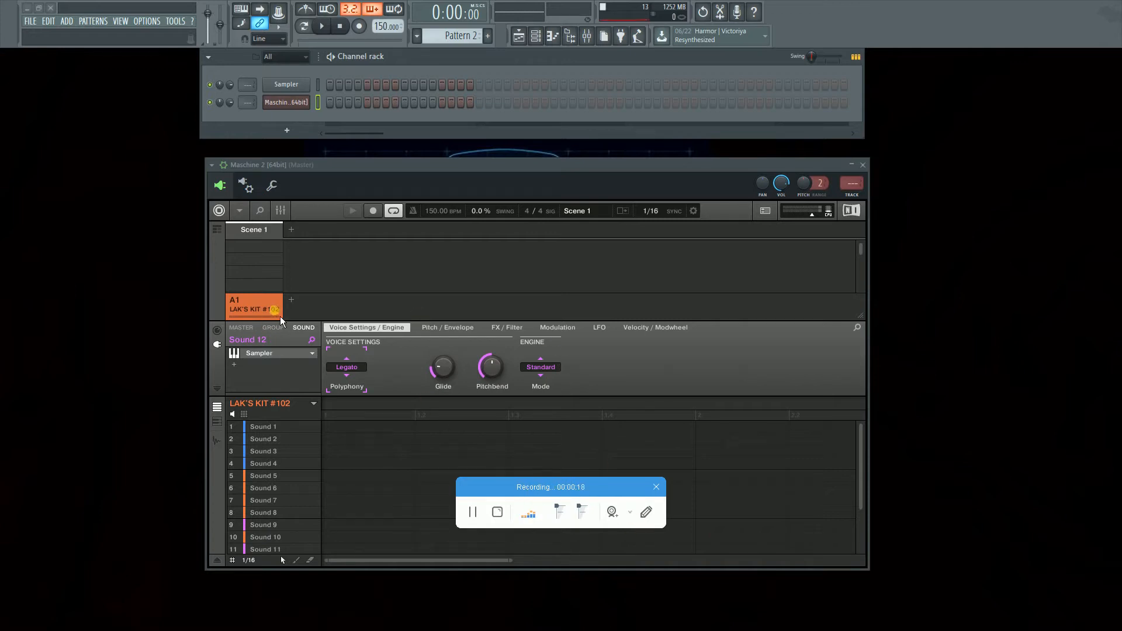
Show the sample browser and rearrange the Channel rack and Maschine 2 windows so they sit beside it without overlapping.
left_click(570, 35)
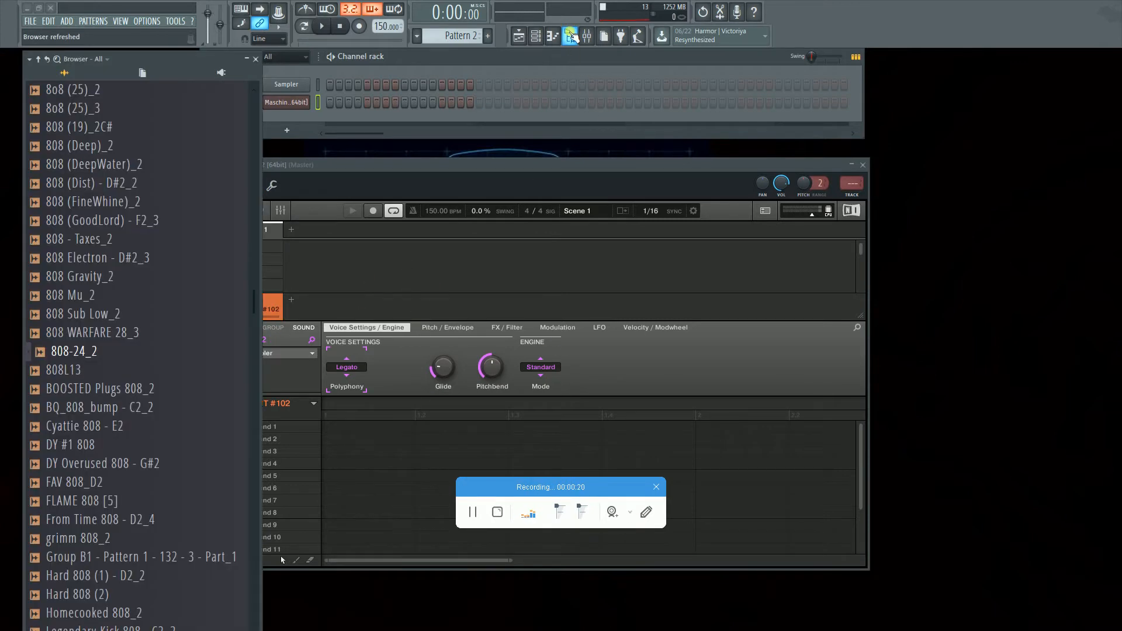
scroll(67, 102, "down", 5)
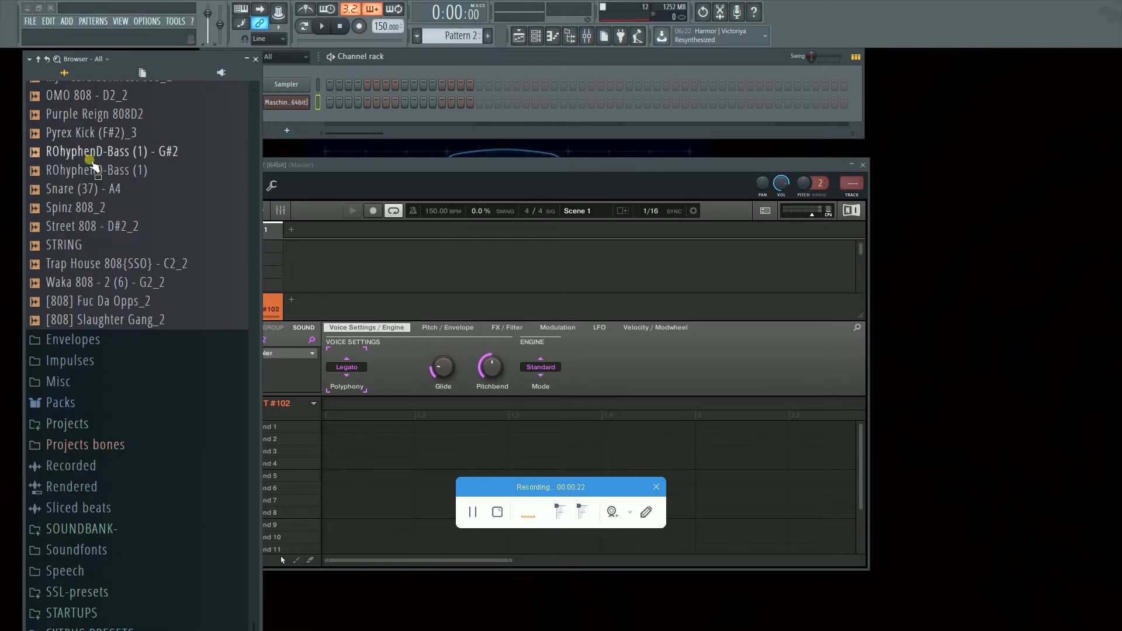
left_click_drag(484, 164, 640, 142)
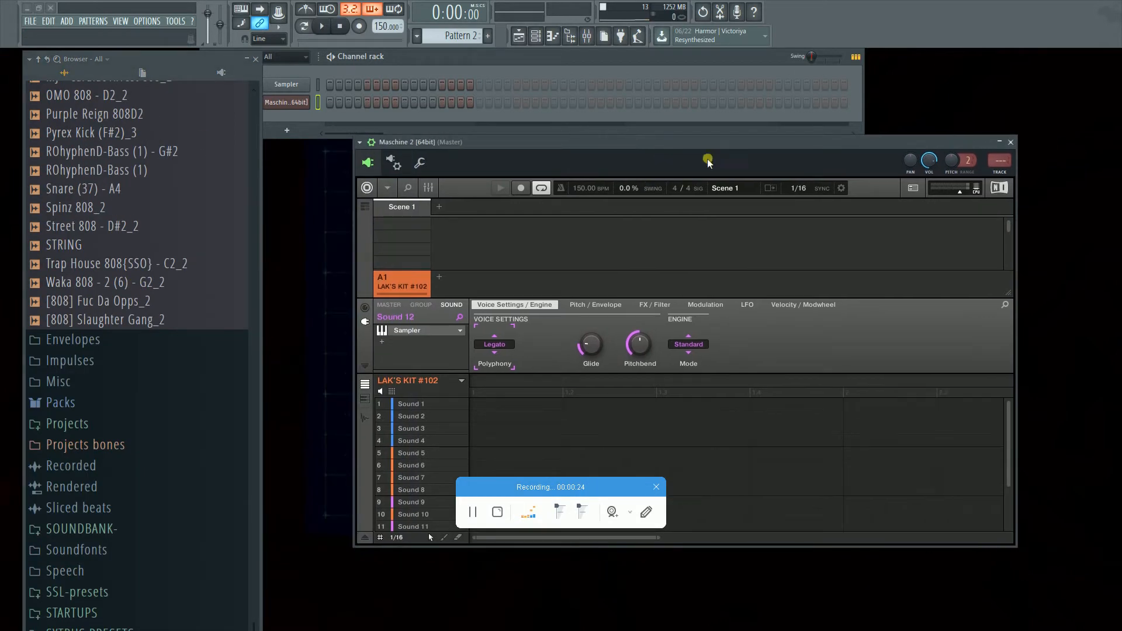
left_click_drag(437, 63, 489, 63)
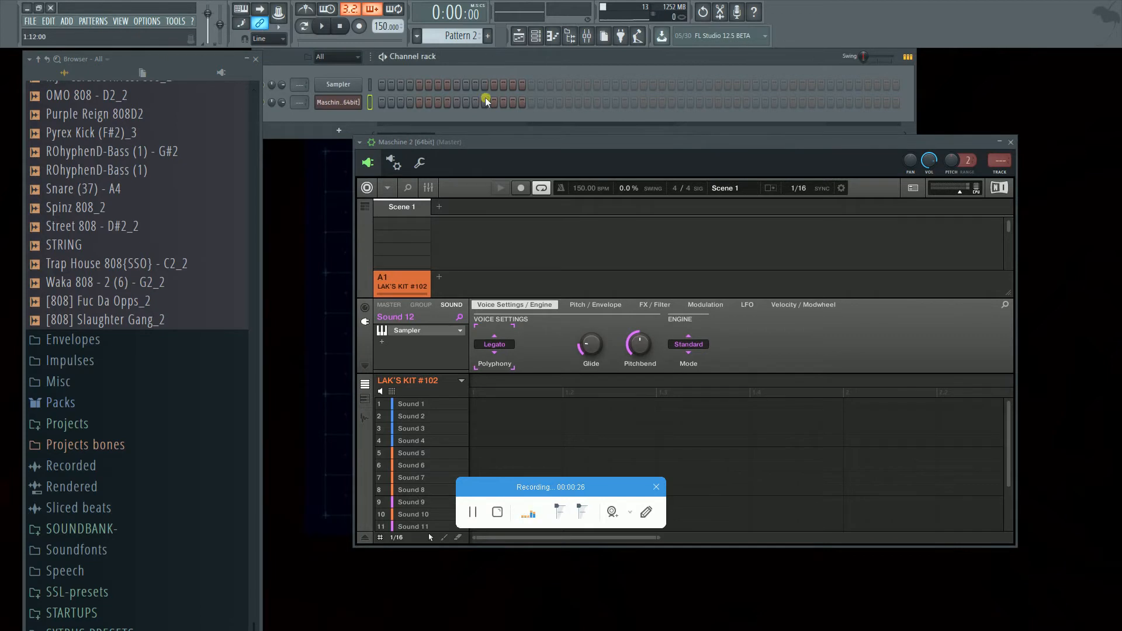
left_click_drag(533, 142, 539, 217)
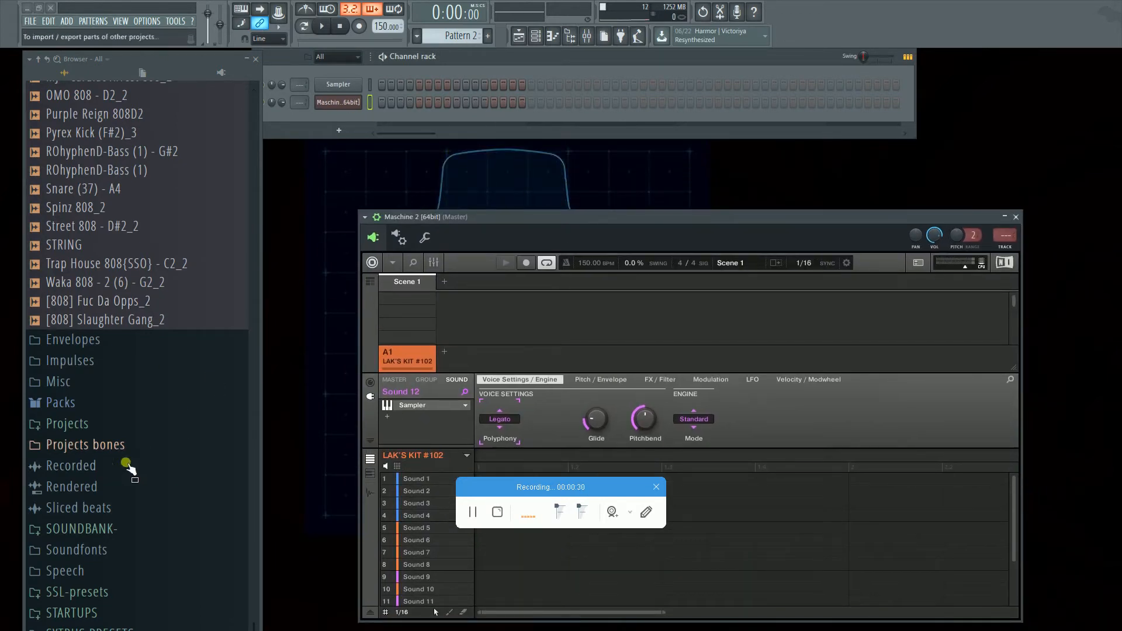
Browse the drum-kit folders in the sample library, checking the Illmind All Flutes Everything and Illmind Illuminati LP kits.
scroll(195, 367, "up", 10)
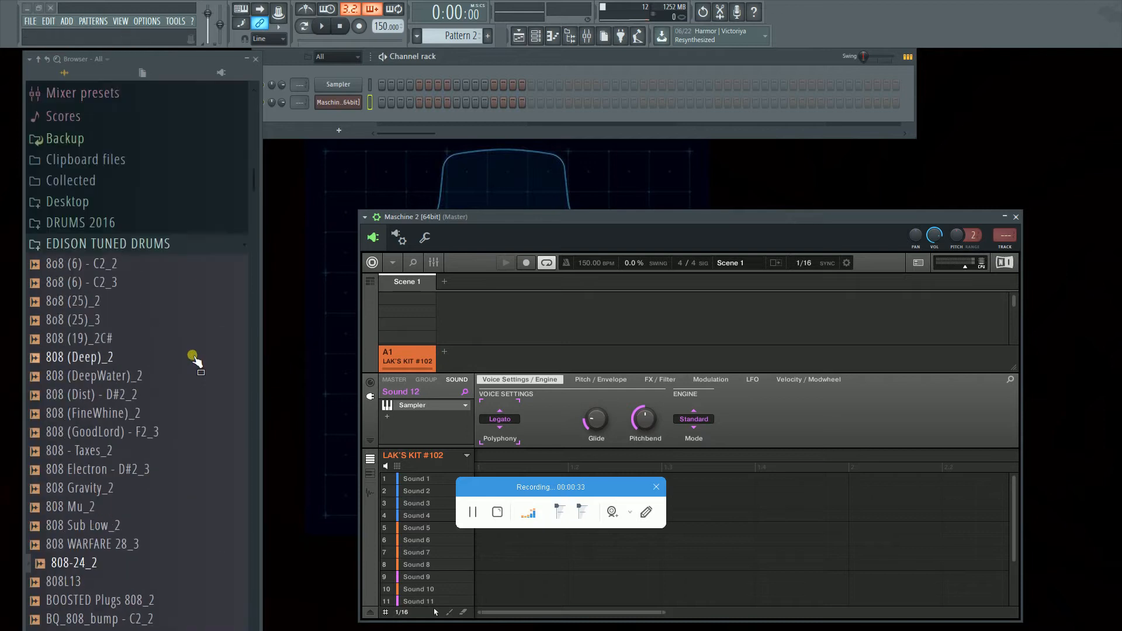
left_click(189, 334)
scroll(188, 423, "down", 15)
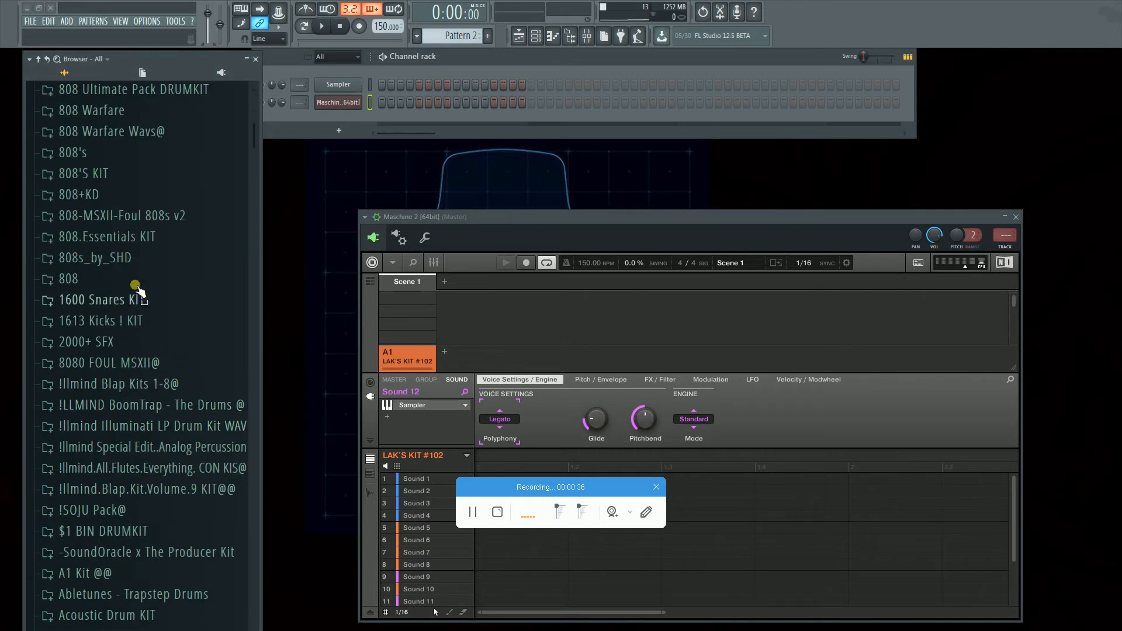
left_click(101, 153)
left_click(130, 427)
scroll(138, 327, "down", 7)
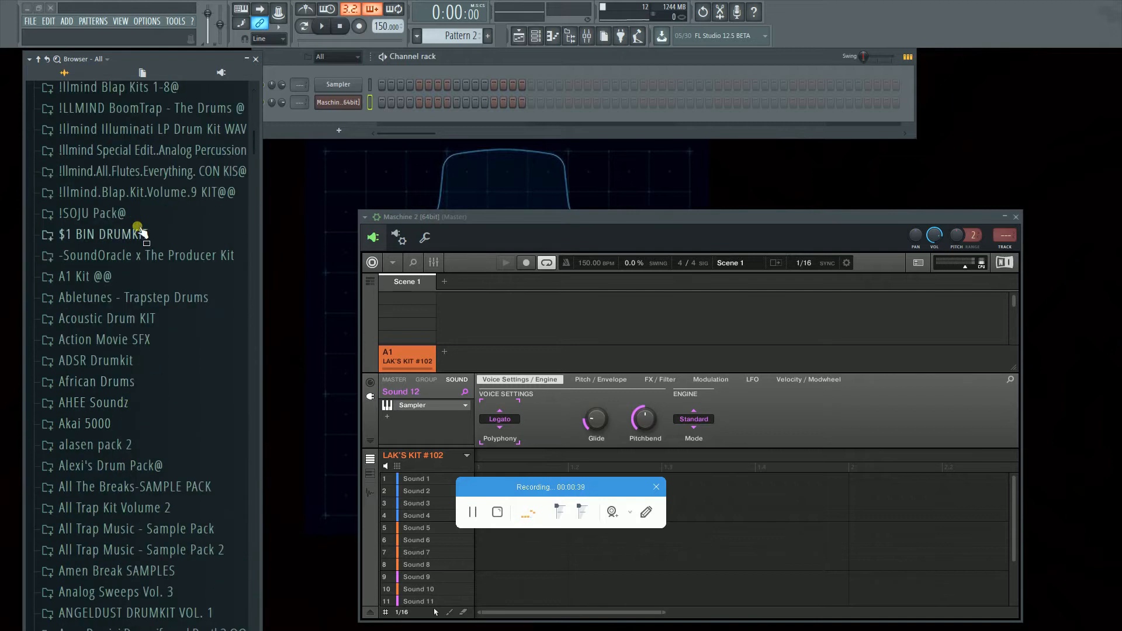
left_click(146, 213)
left_click(149, 171)
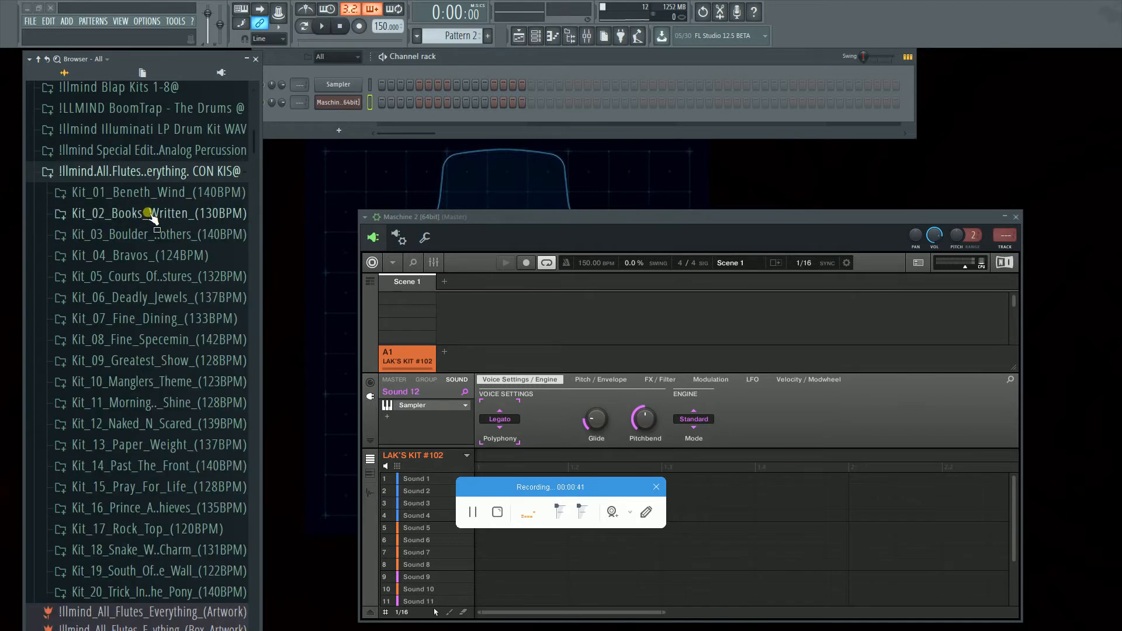
left_click(149, 128)
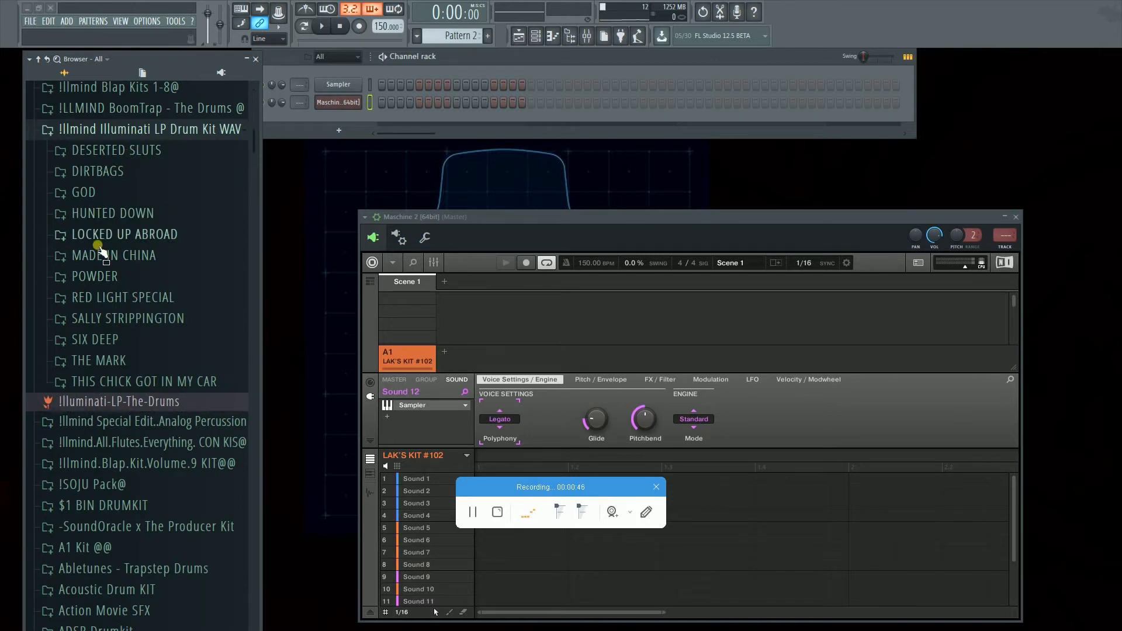
scroll(100, 344, "down", 8)
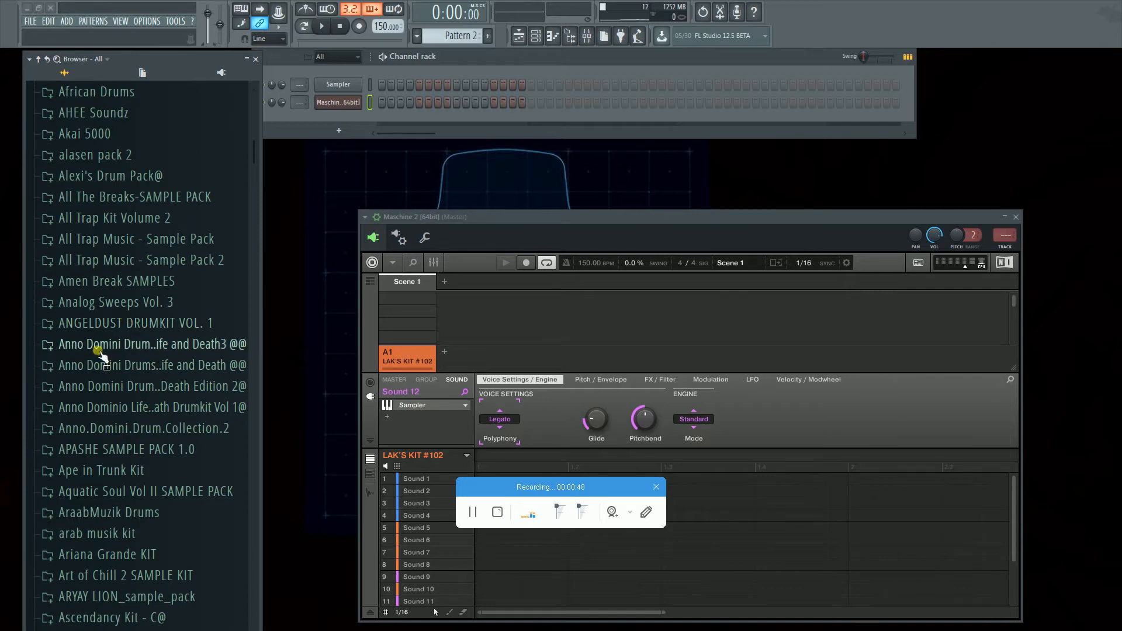
Open the Crashes folder of the Anno Domini Life and Death3 kit and audition Crash005 and Crash006.
left_click(99, 350)
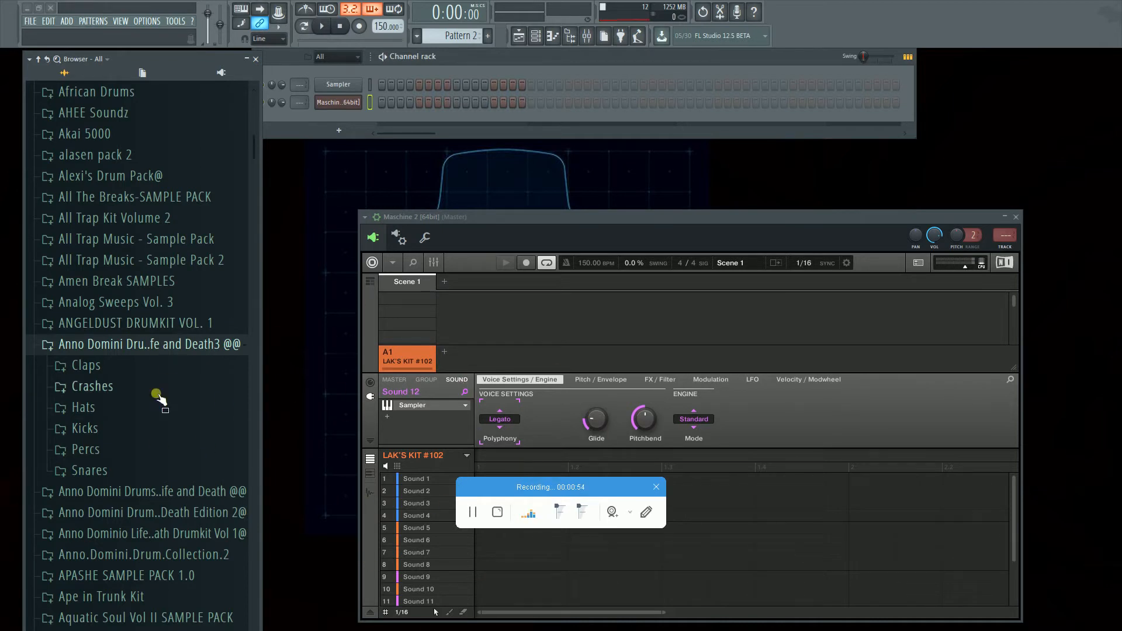
left_click(101, 393)
scroll(104, 404, "down", 6)
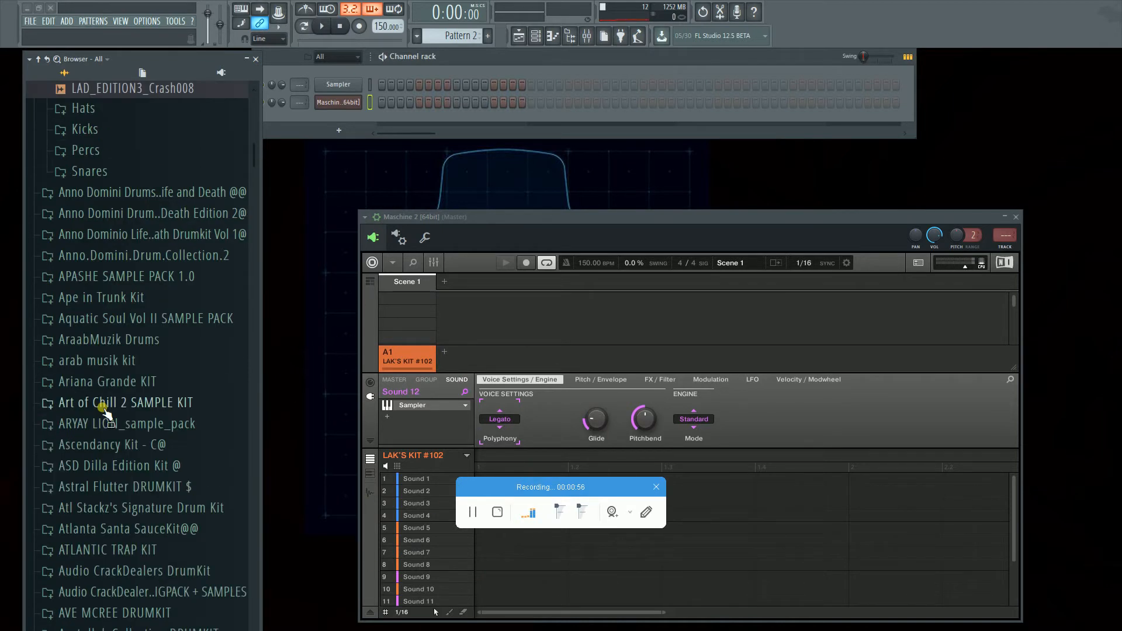
scroll(144, 228, "up", 3)
left_click(117, 255)
left_click(117, 275)
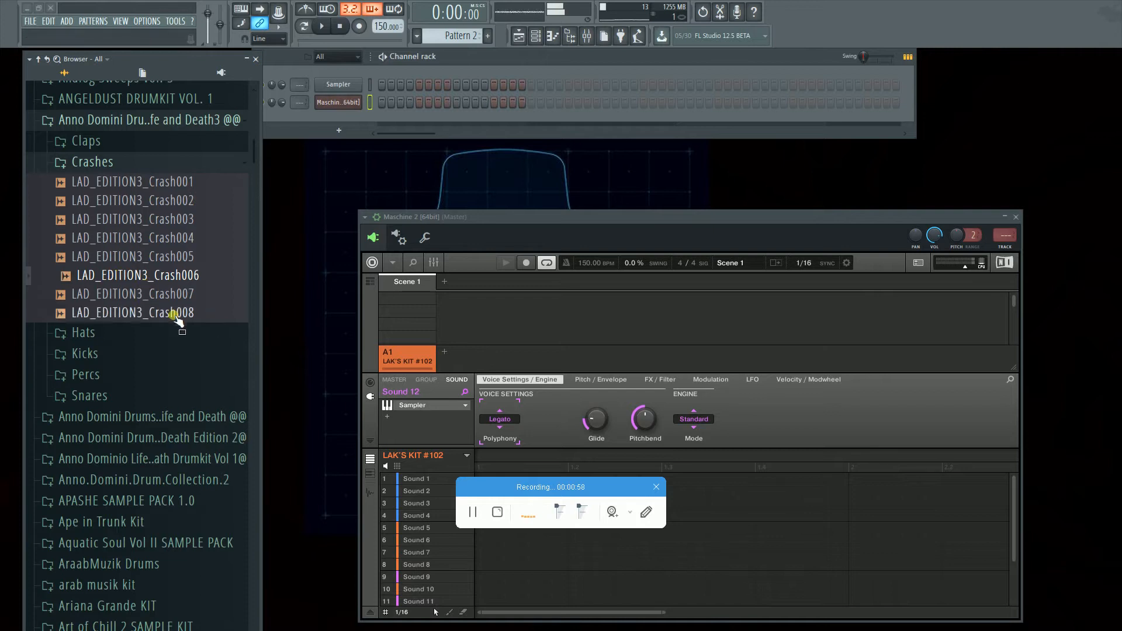
Add a new group B1 in Maschine and load LAD_EDITION3_Crash004 into Sound 1 and LAD_EDITION3_Crash007 into Sound 2.
left_click(444, 354)
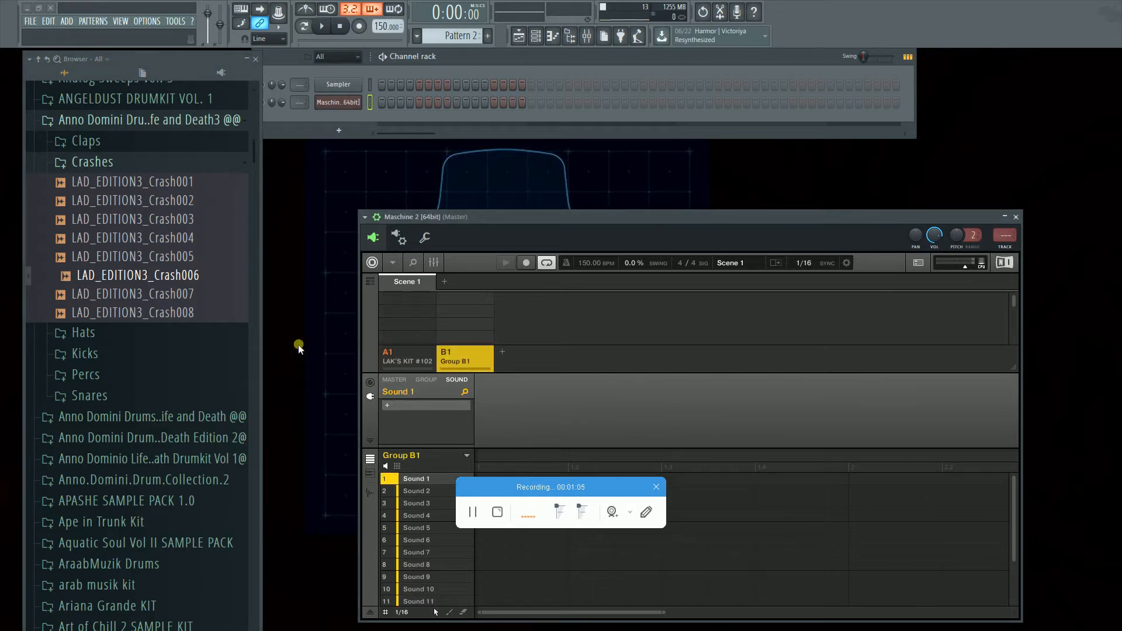
left_click_drag(109, 238, 428, 478)
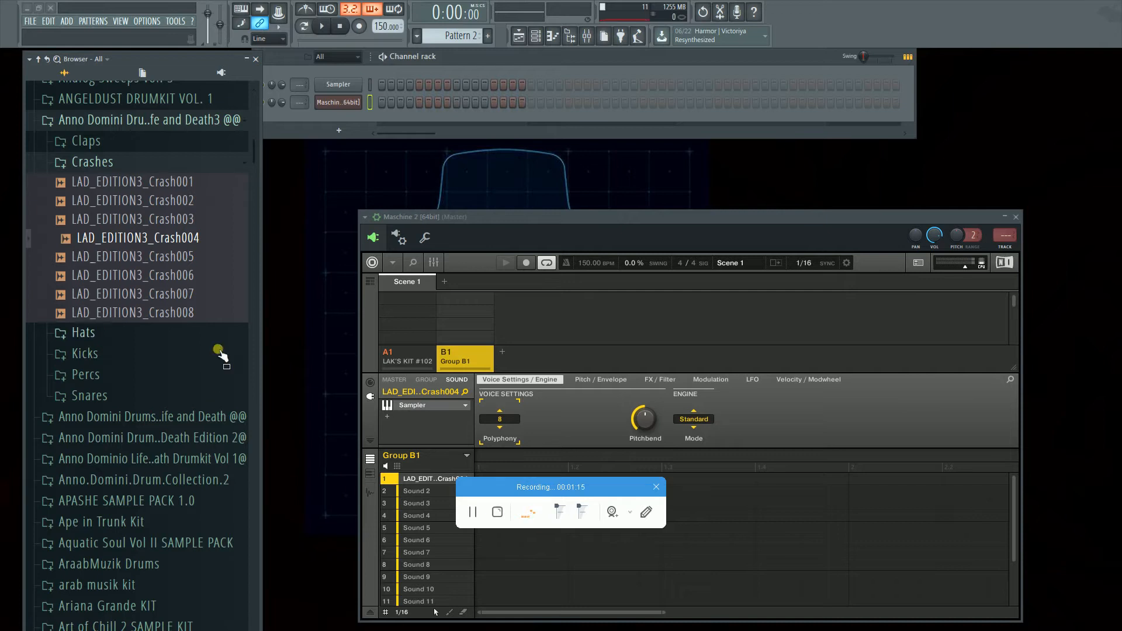
left_click_drag(156, 293, 421, 496)
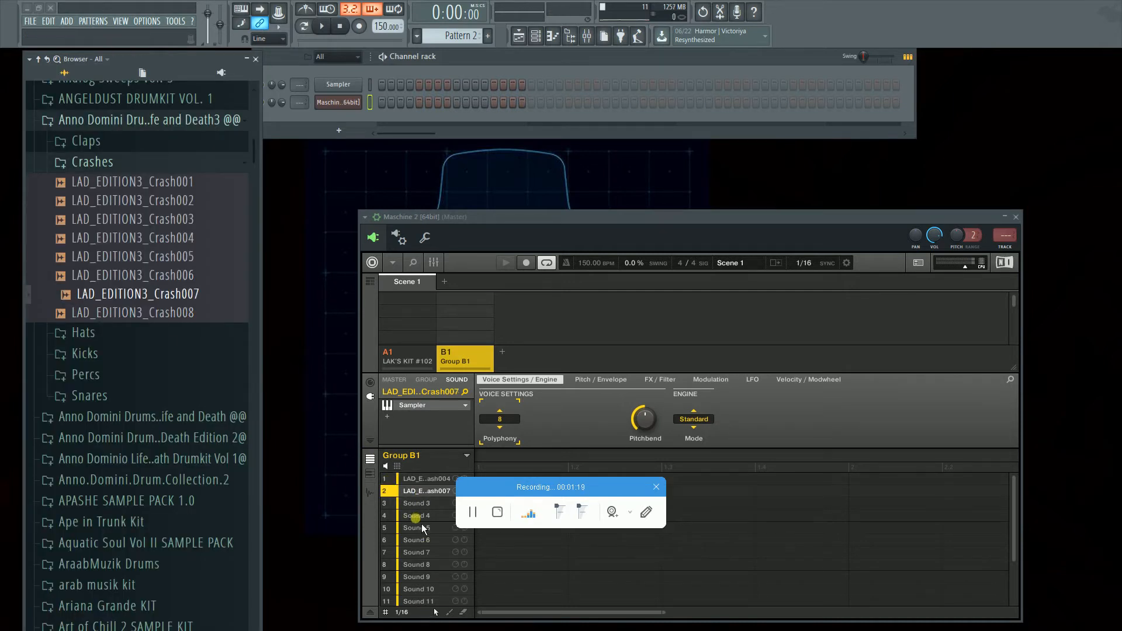
From the Kicks folder, load Kick003 into Sound 4, Kick007 into Sounds 5 and 7, and Kick011 into Sound 6.
left_click(120, 353)
left_click_drag(146, 426, 436, 517)
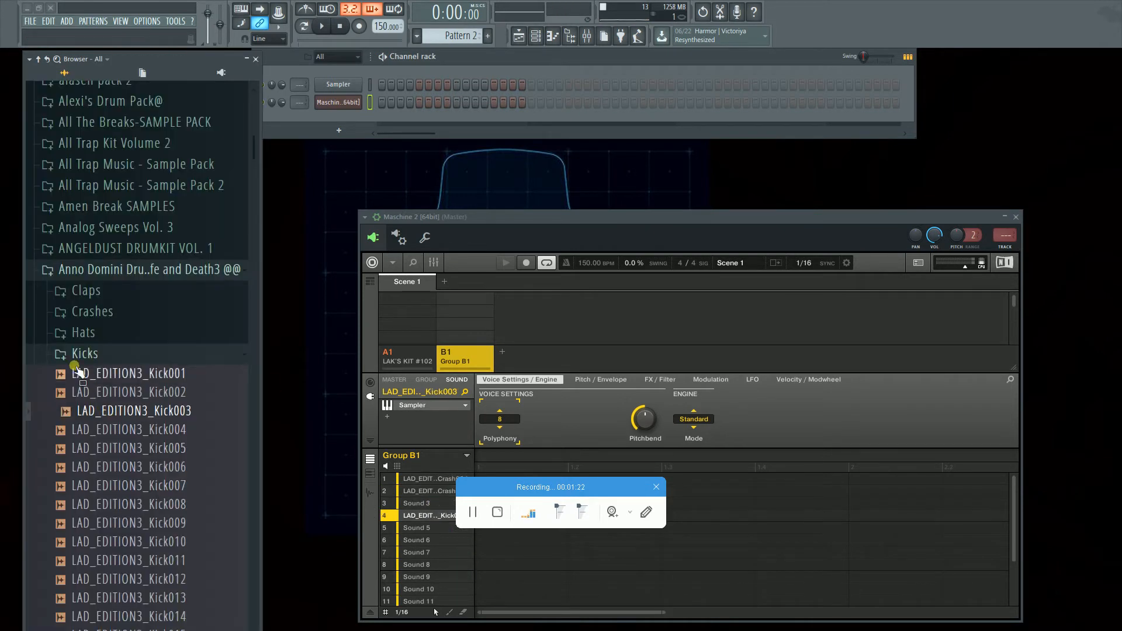
left_click_drag(140, 485, 412, 552)
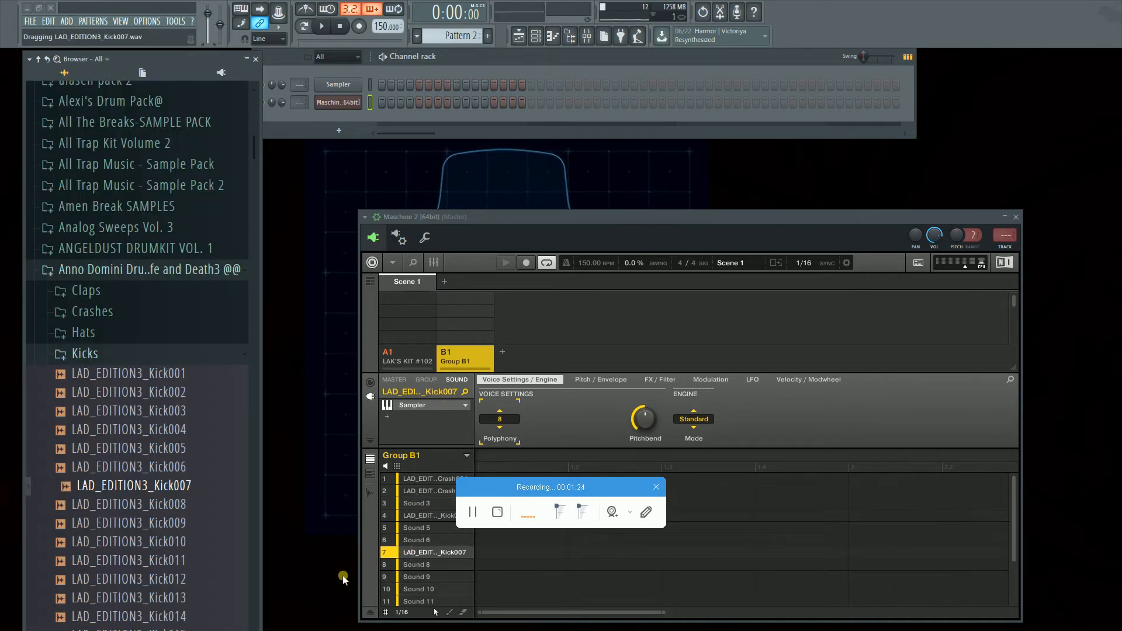
left_click_drag(185, 542, 451, 539)
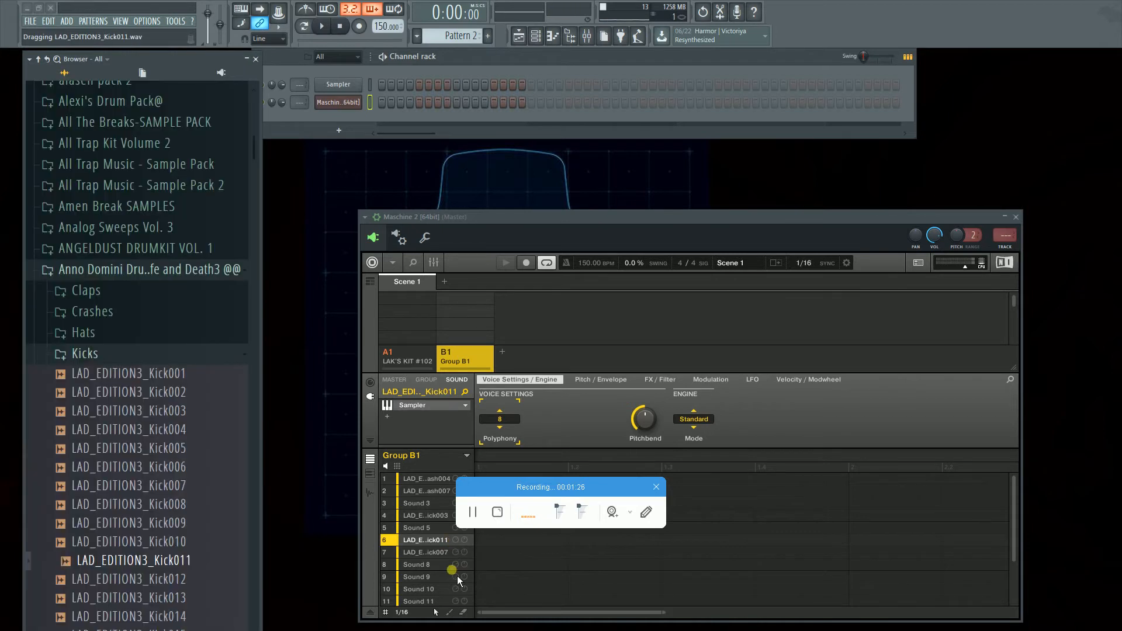
left_click_drag(146, 485, 438, 527)
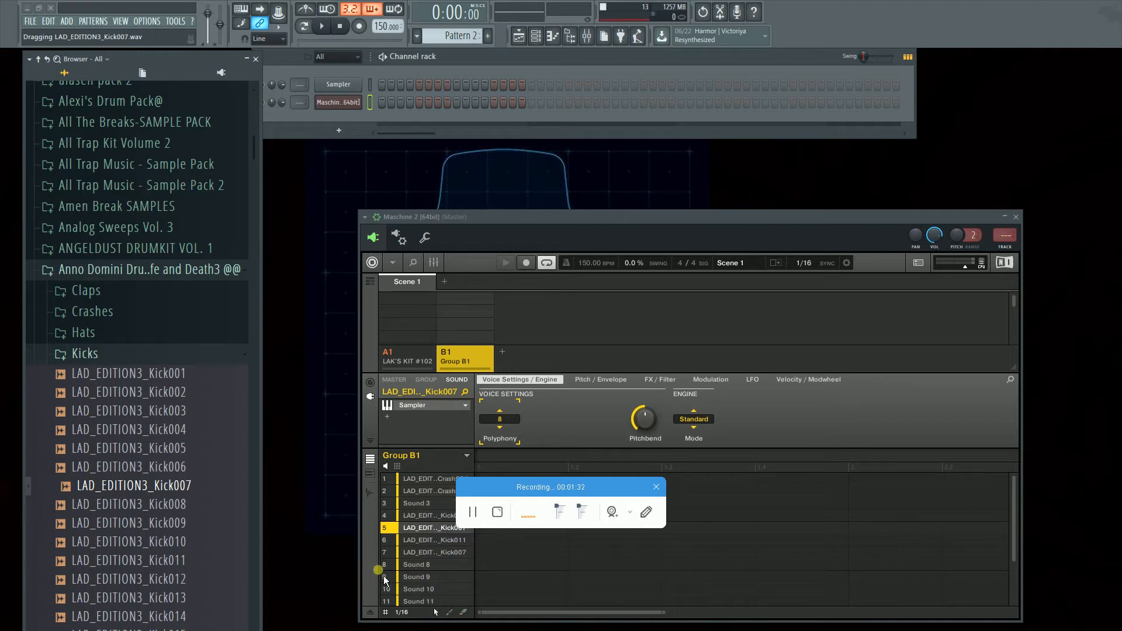
Audition the Crash004 and Crash007 sounds in Group B1 and check the available polyphony options.
left_click(432, 484)
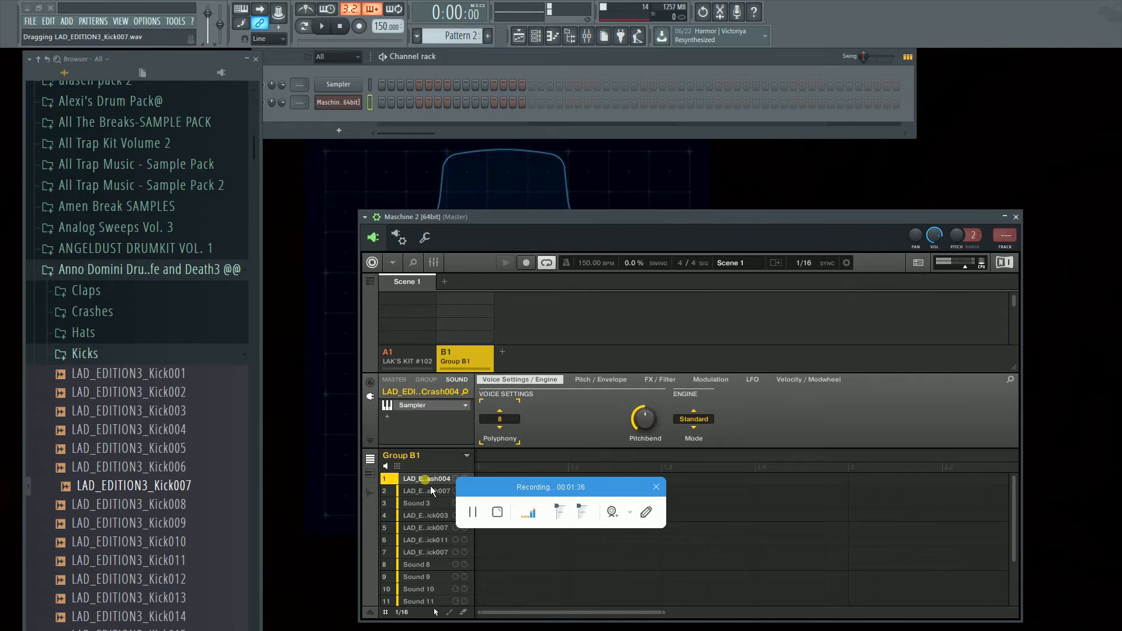
left_click(506, 428)
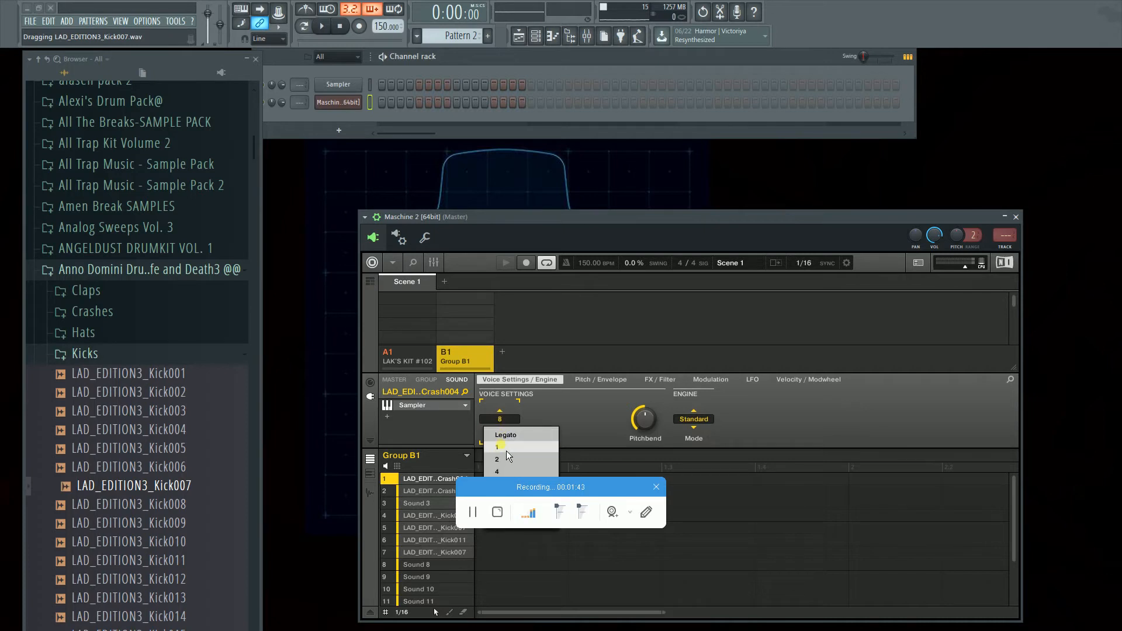
left_click(577, 422)
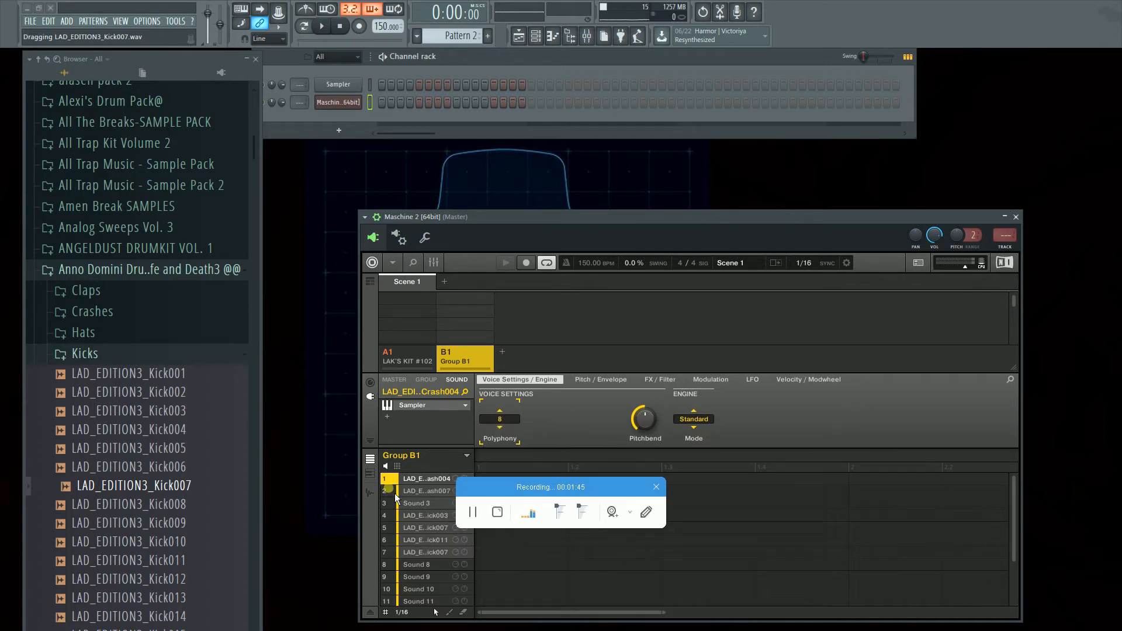
left_click(426, 493)
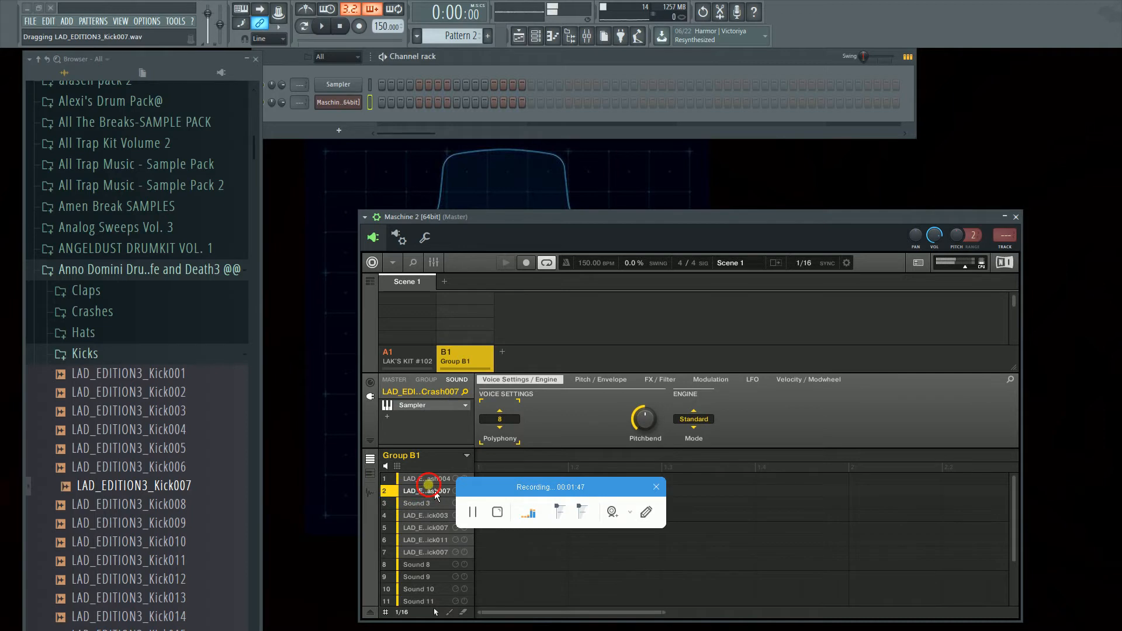
Set the polyphony of the Crash004 sound in Group B1 to 1.
left_click(427, 480)
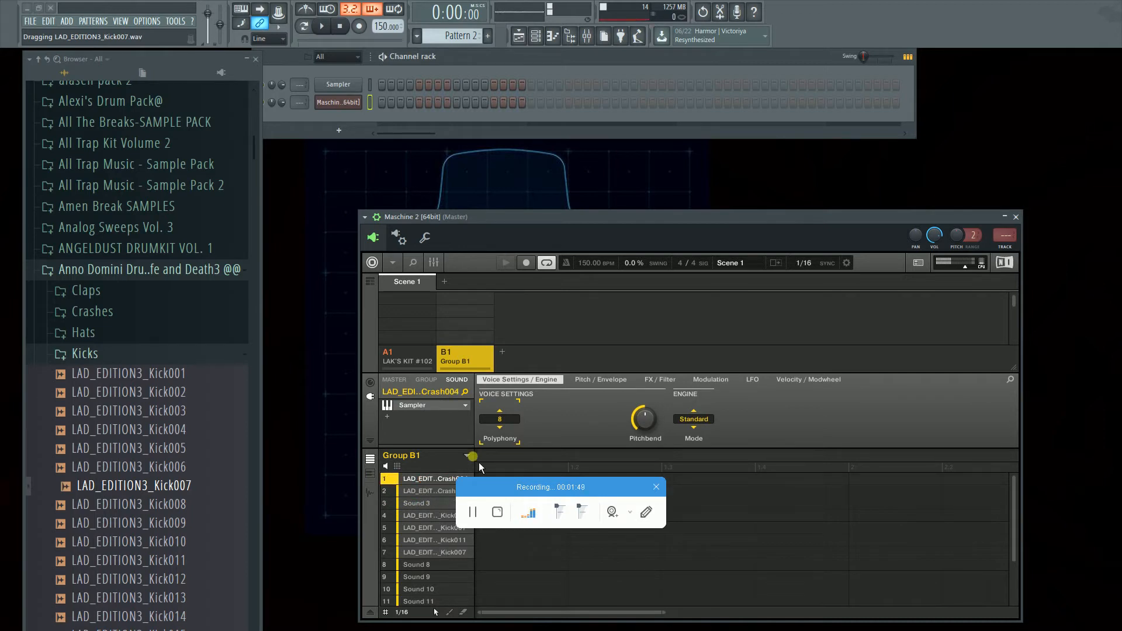
double_click(440, 481)
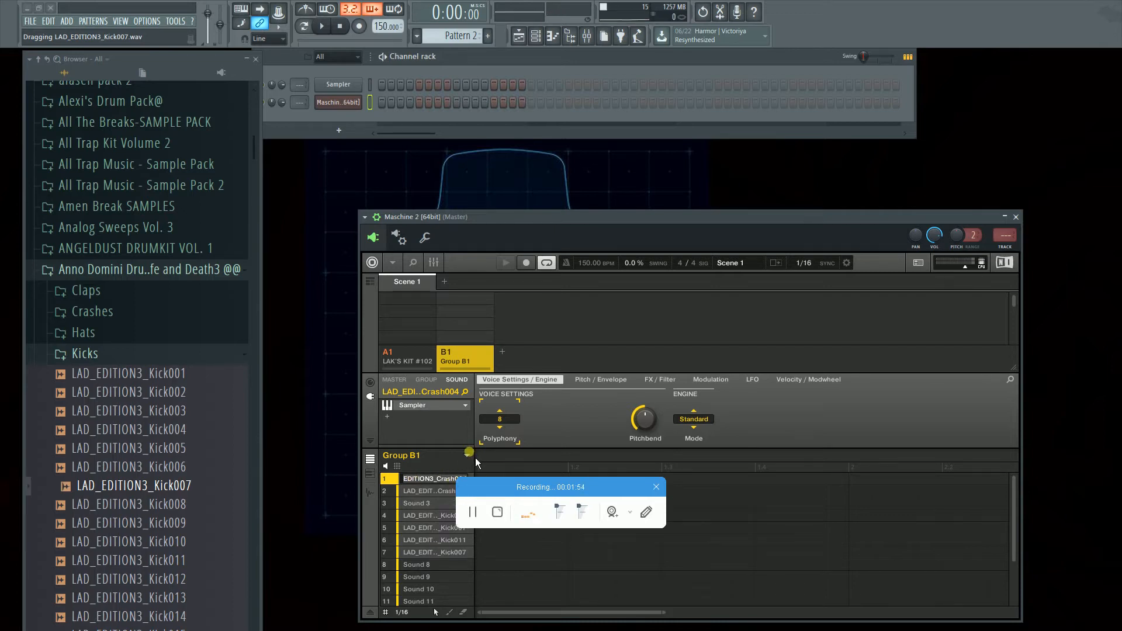
left_click(514, 427)
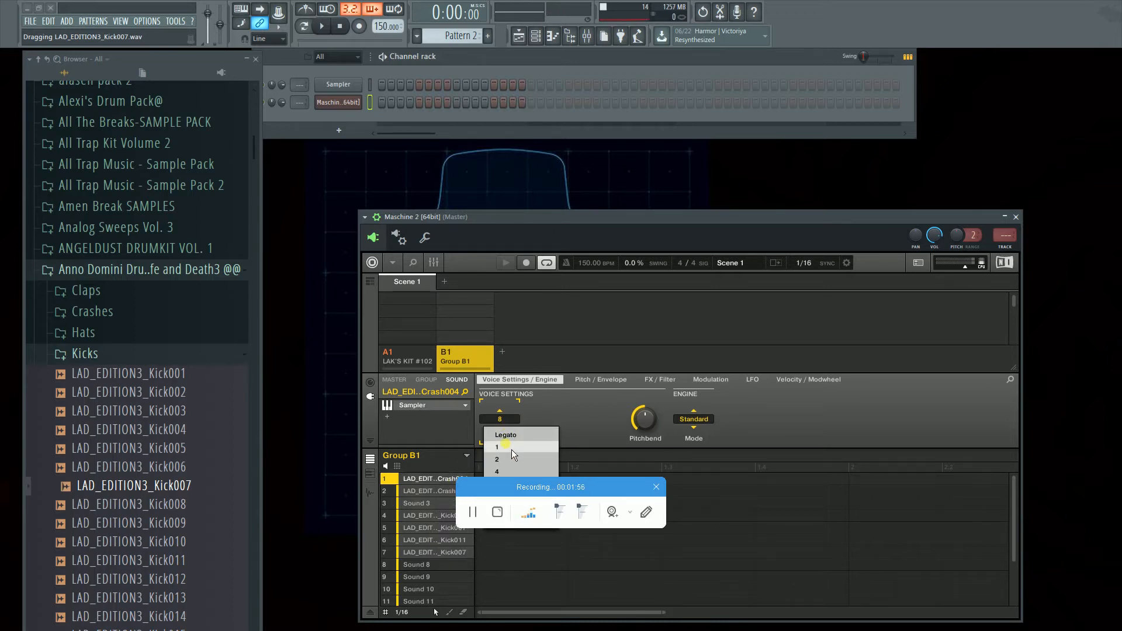
left_click(510, 450)
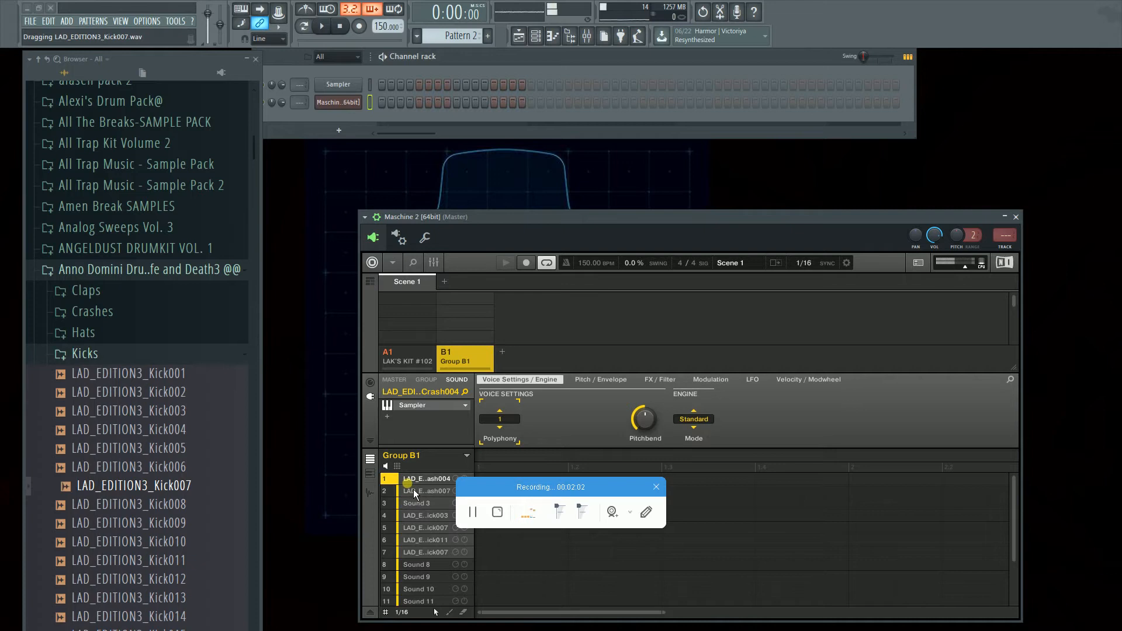
Try the ADSR envelope type on the Crash004 sound and restore it to One-shot.
left_click(609, 384)
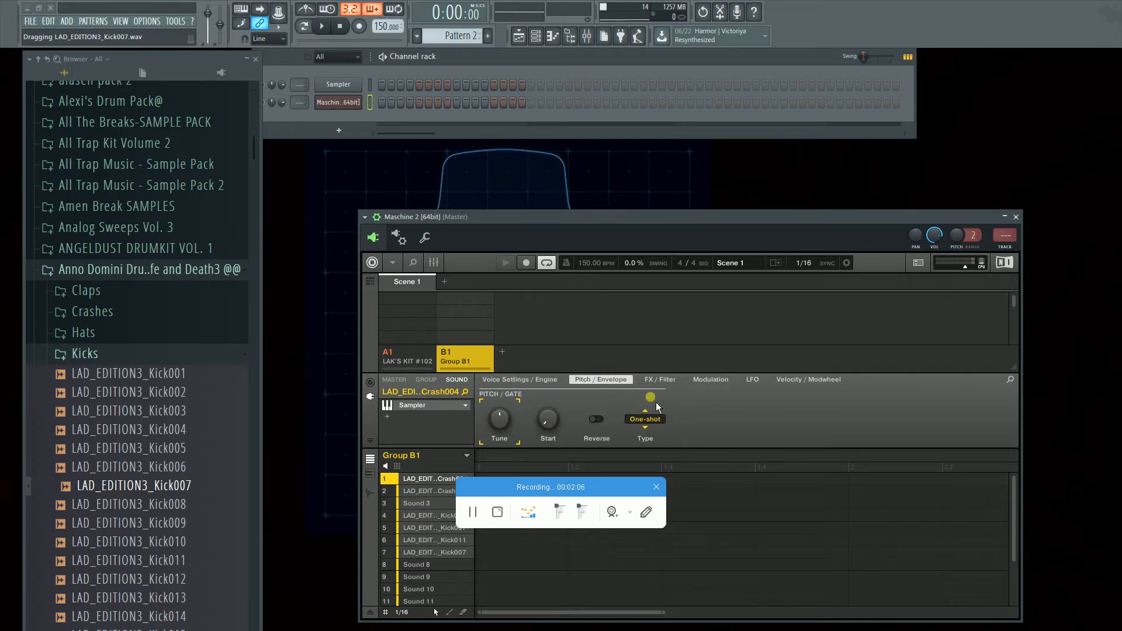
left_click(655, 423)
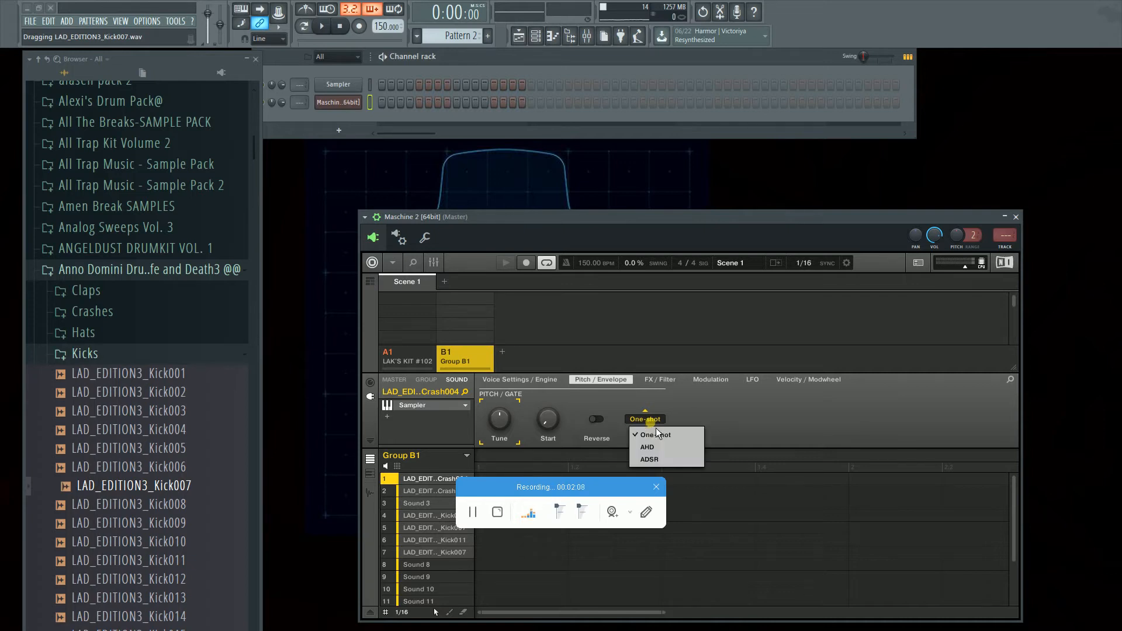
left_click(650, 460)
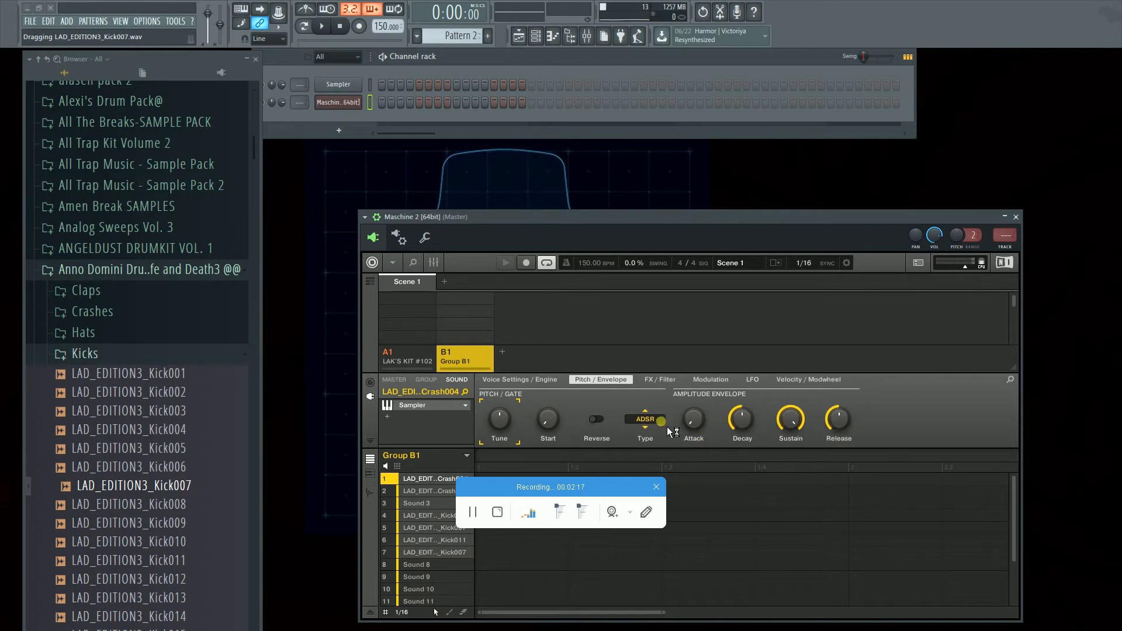
left_click(645, 419)
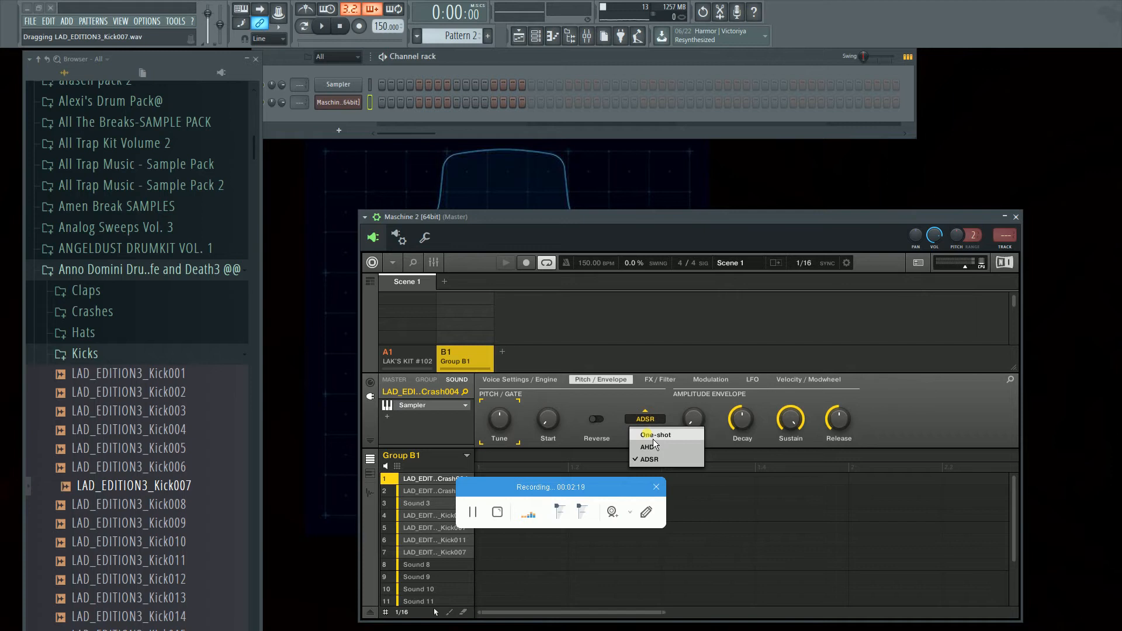
left_click(653, 438)
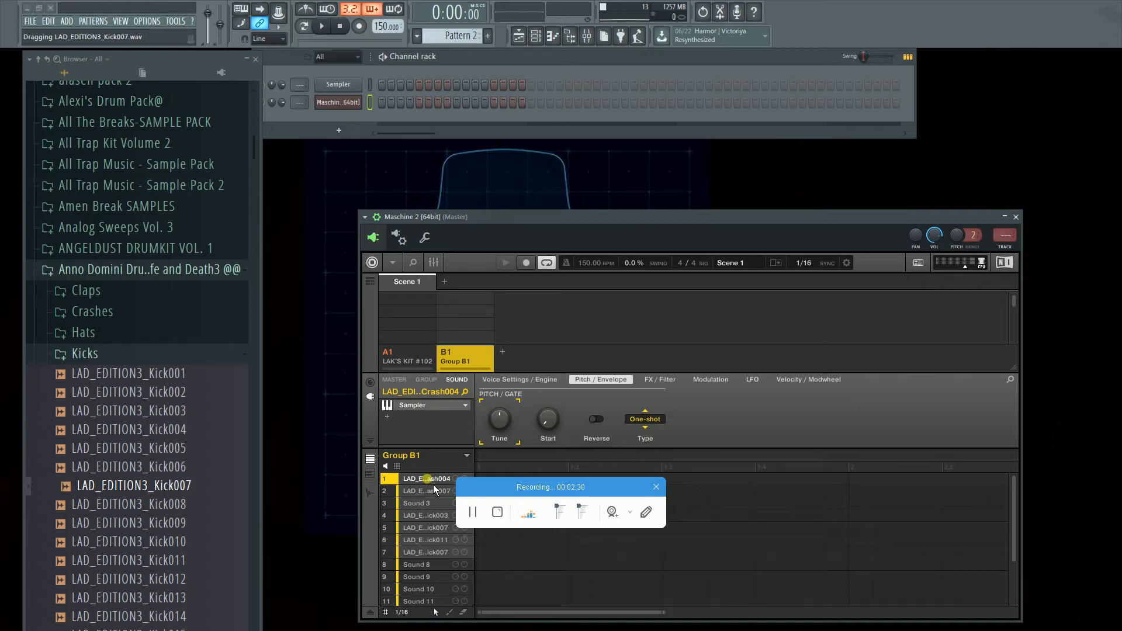
Set the envelope type of the Crash004 sound in Group B1 to ADSR.
left_click(654, 424)
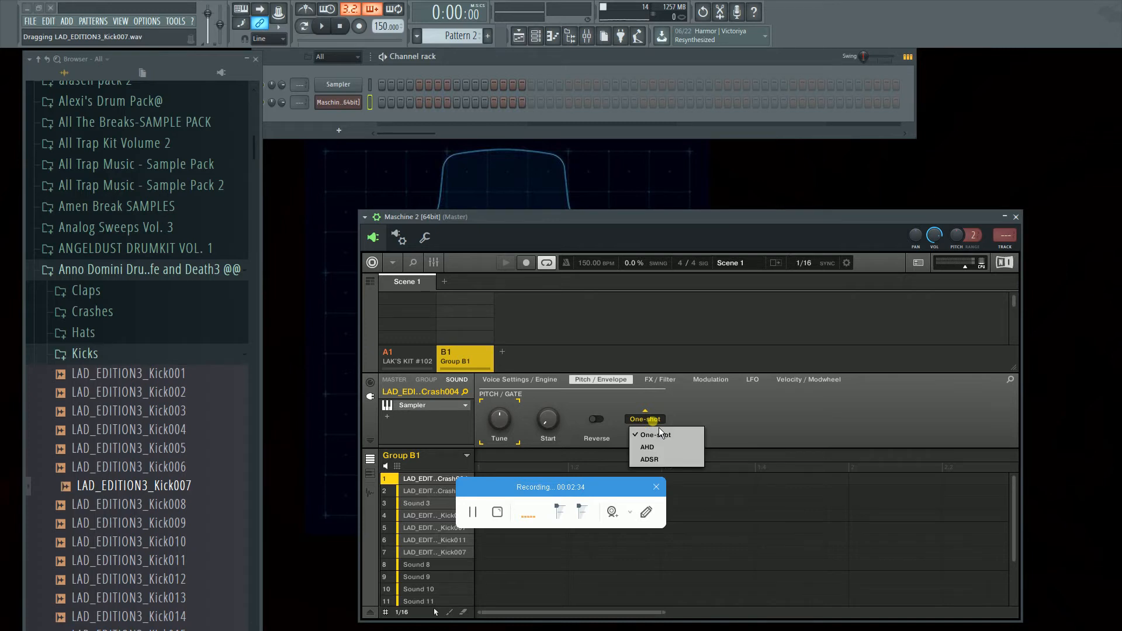
left_click(656, 466)
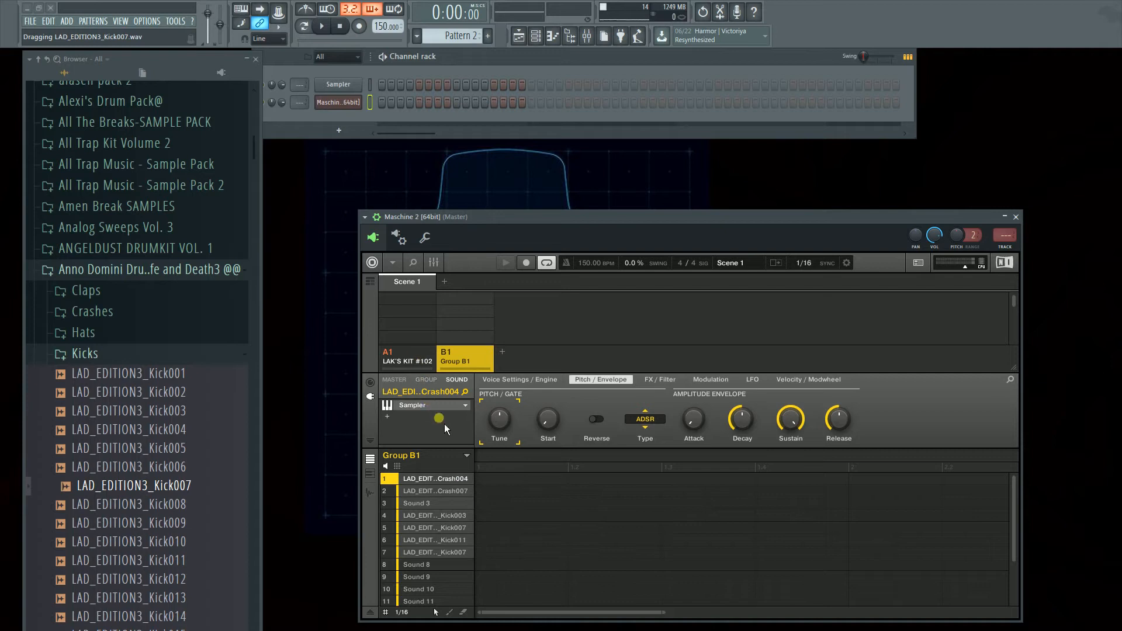
Switch to the LAK'S KIT #102 group and audition Sounds 2 to 5, 7, 9 and 10.
left_click(419, 364)
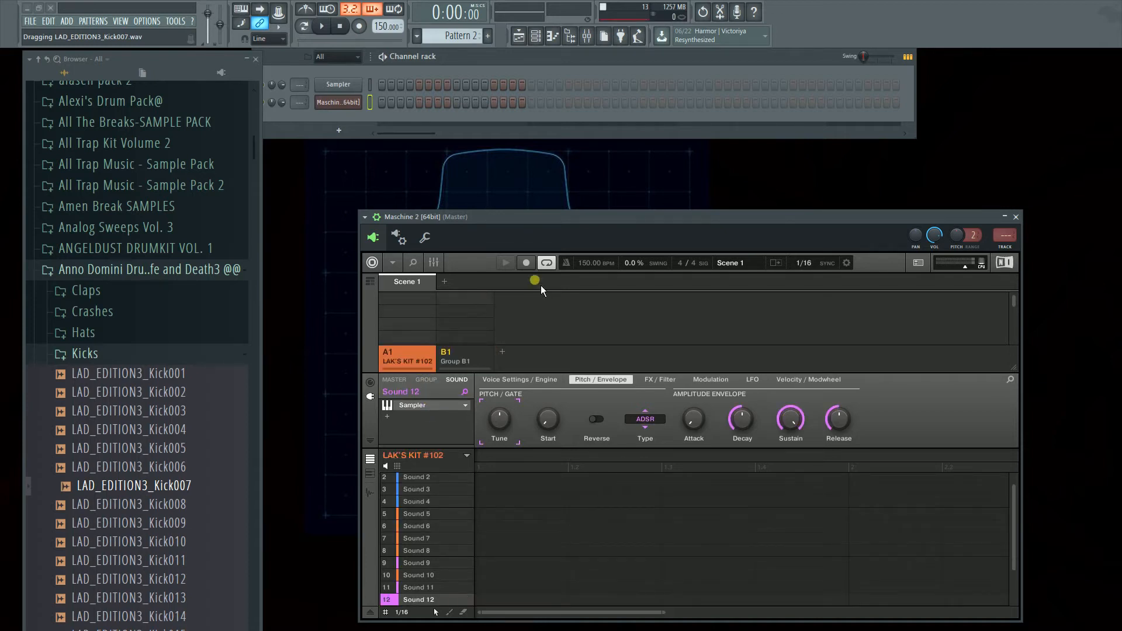
left_click_drag(669, 220, 673, 127)
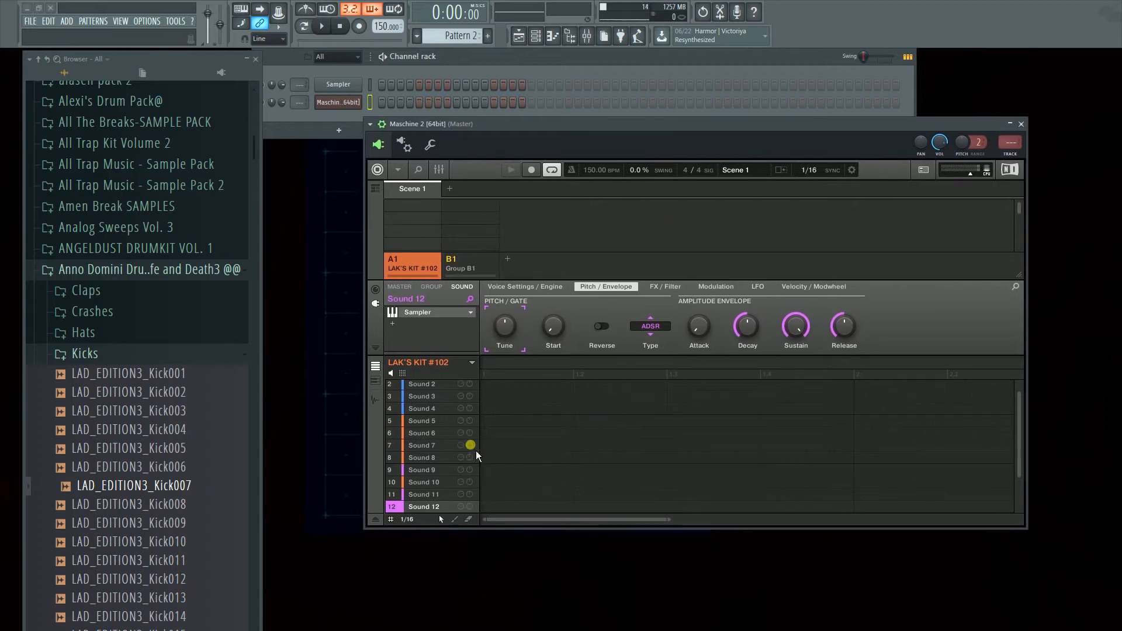
left_click(433, 385)
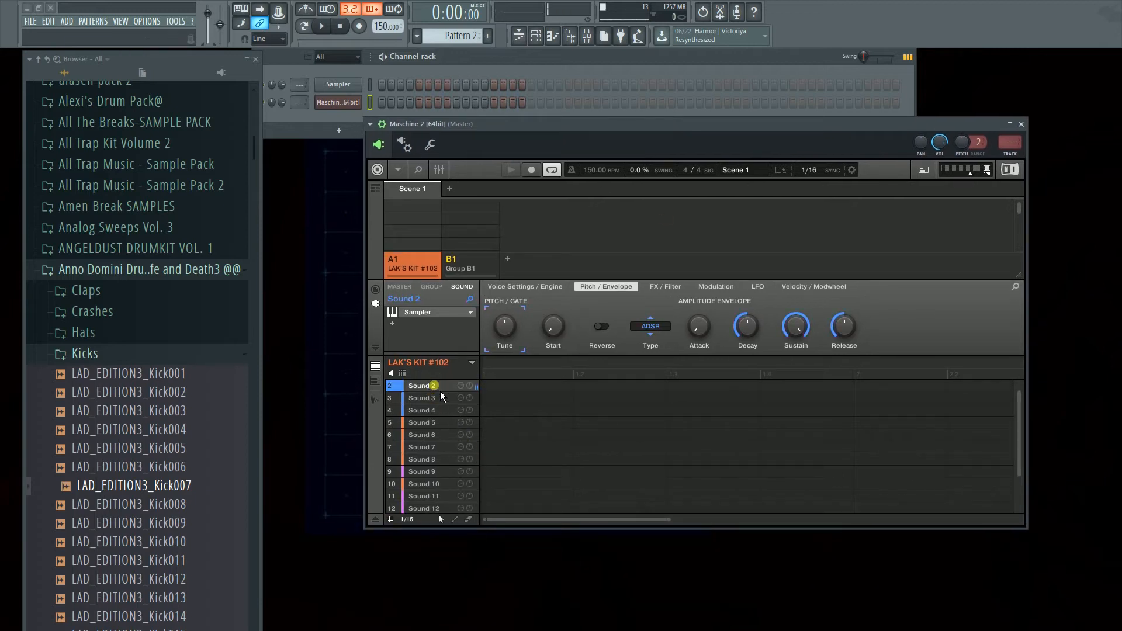
left_click(436, 399)
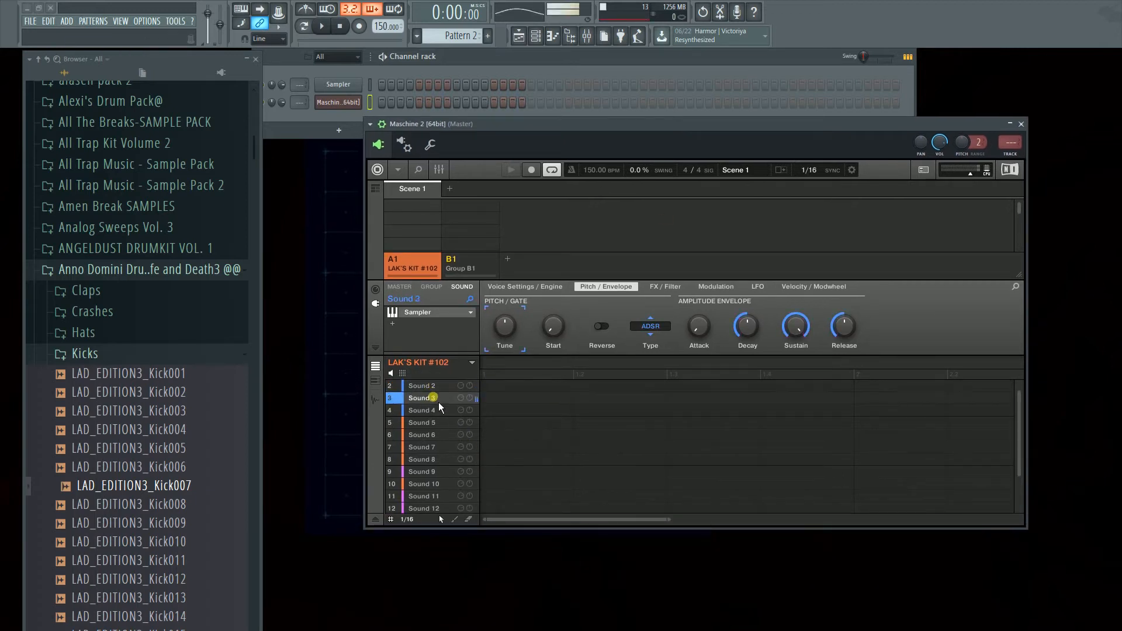
left_click(437, 409)
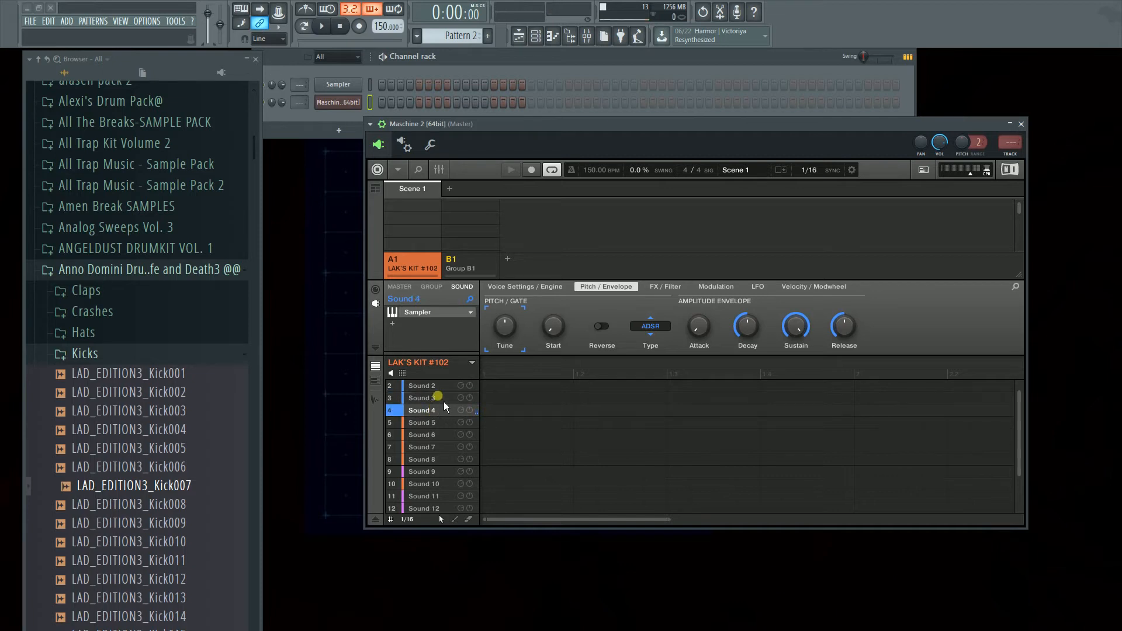
left_click(435, 388)
scroll(442, 403, "up", 1)
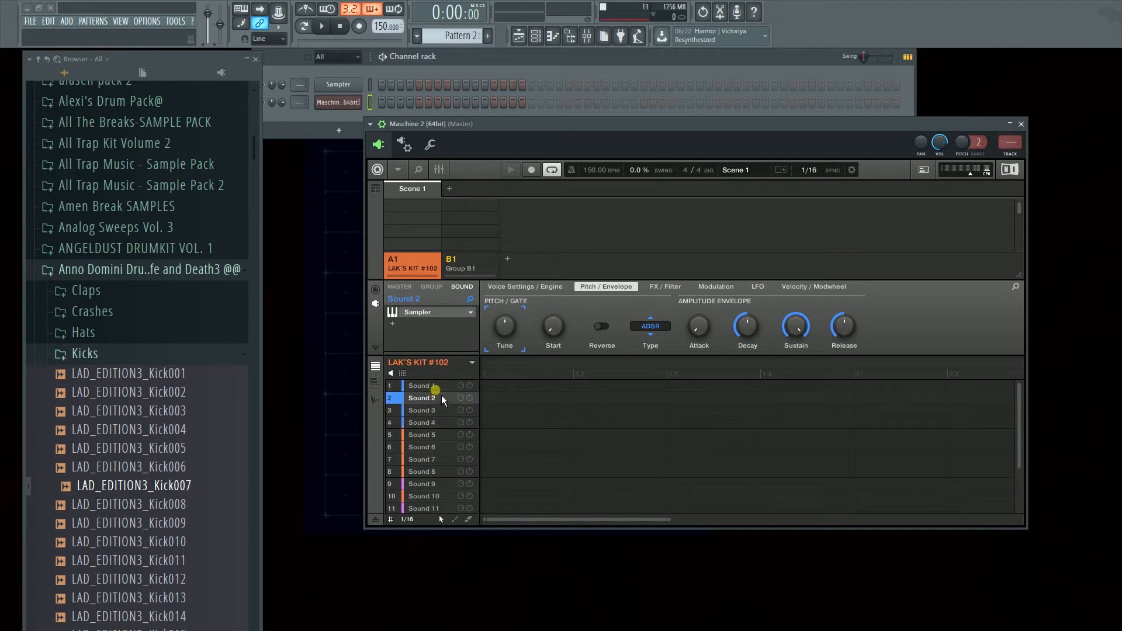
left_click(439, 412)
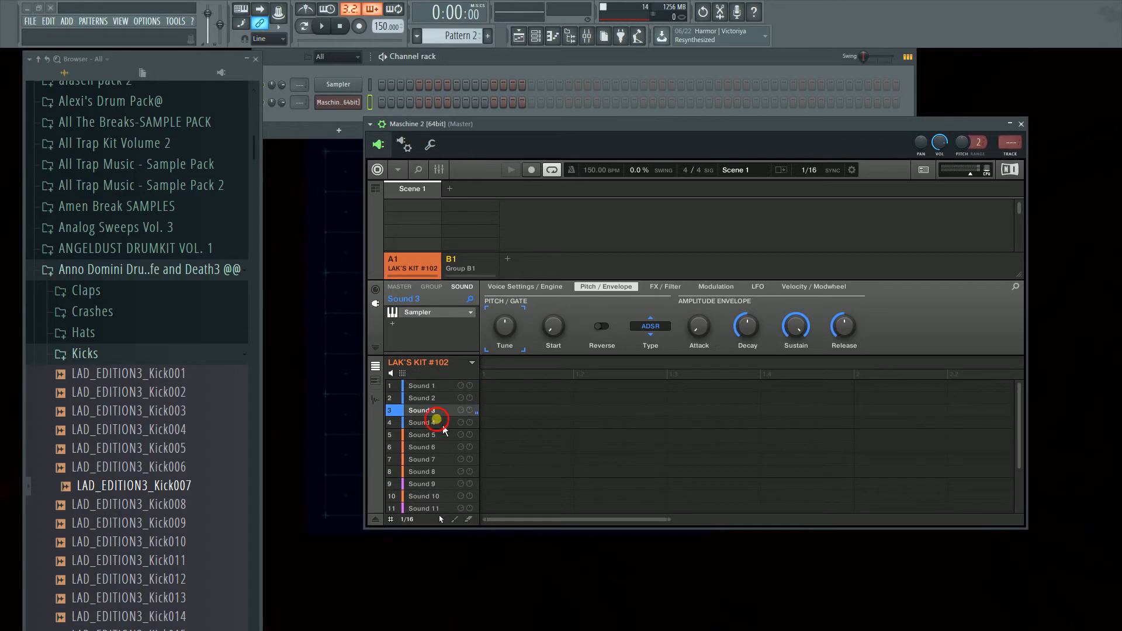
left_click(437, 422)
left_click(439, 435)
left_click(439, 459)
left_click(440, 484)
left_click(441, 496)
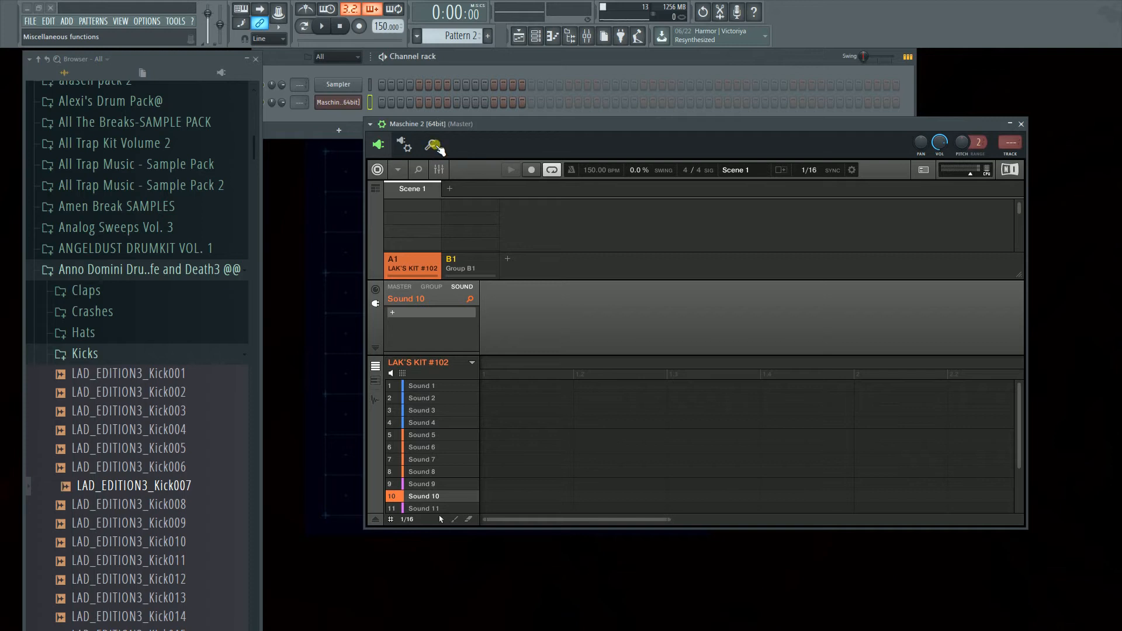
Inspect Maschine 2's miscellaneous functions and wrapper settings, ending on the output connections in the processing options.
left_click(432, 147)
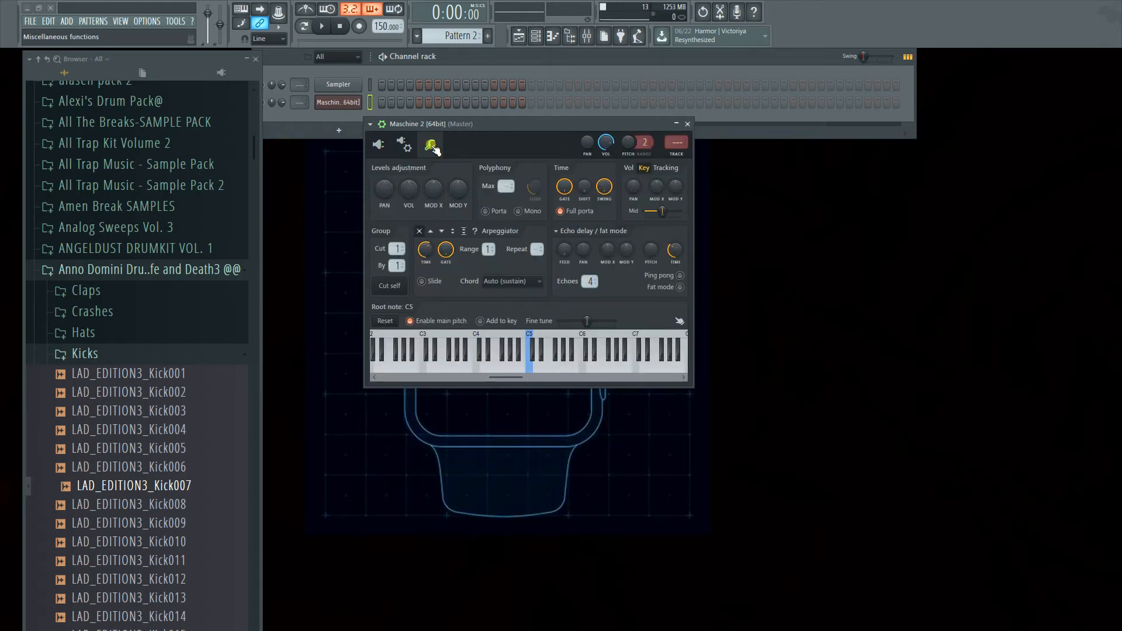
left_click(416, 146)
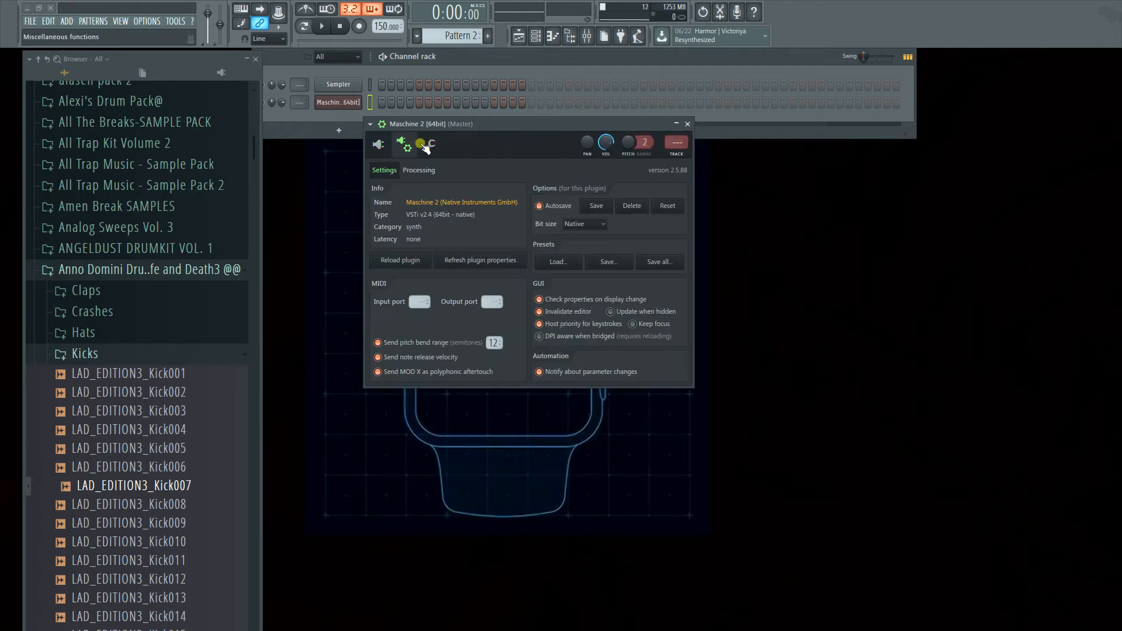
left_click(394, 144)
left_click(397, 146)
left_click(418, 170)
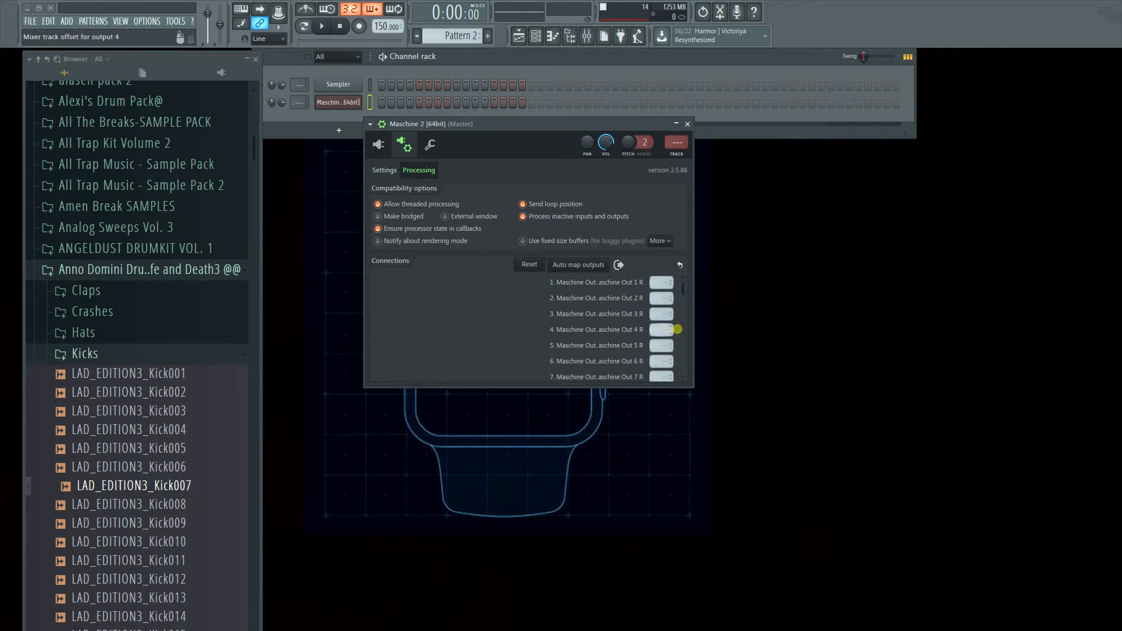
Show the mixer with the browser closed and select the 808 track.
left_click(587, 38)
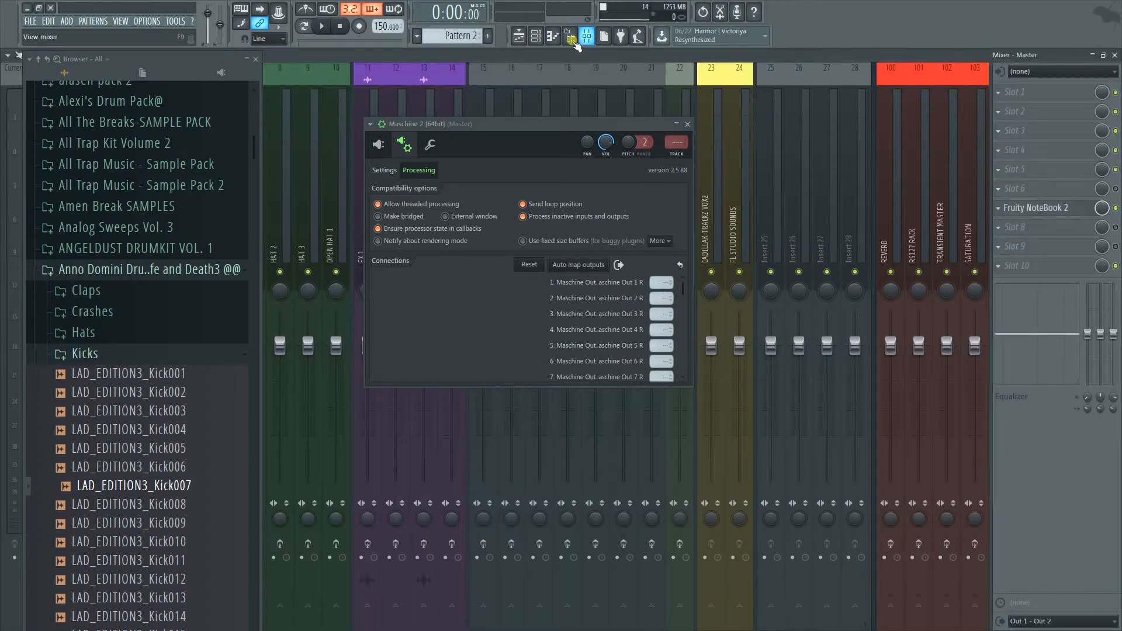
left_click(253, 59)
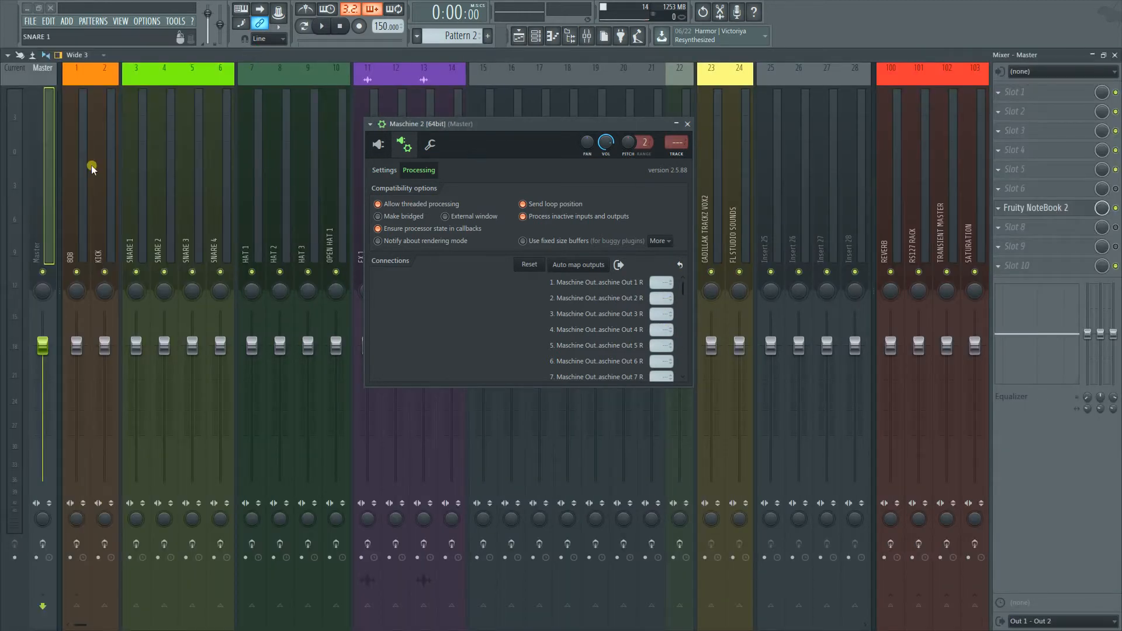
left_click(328, 124)
left_click(98, 153)
left_click(80, 155)
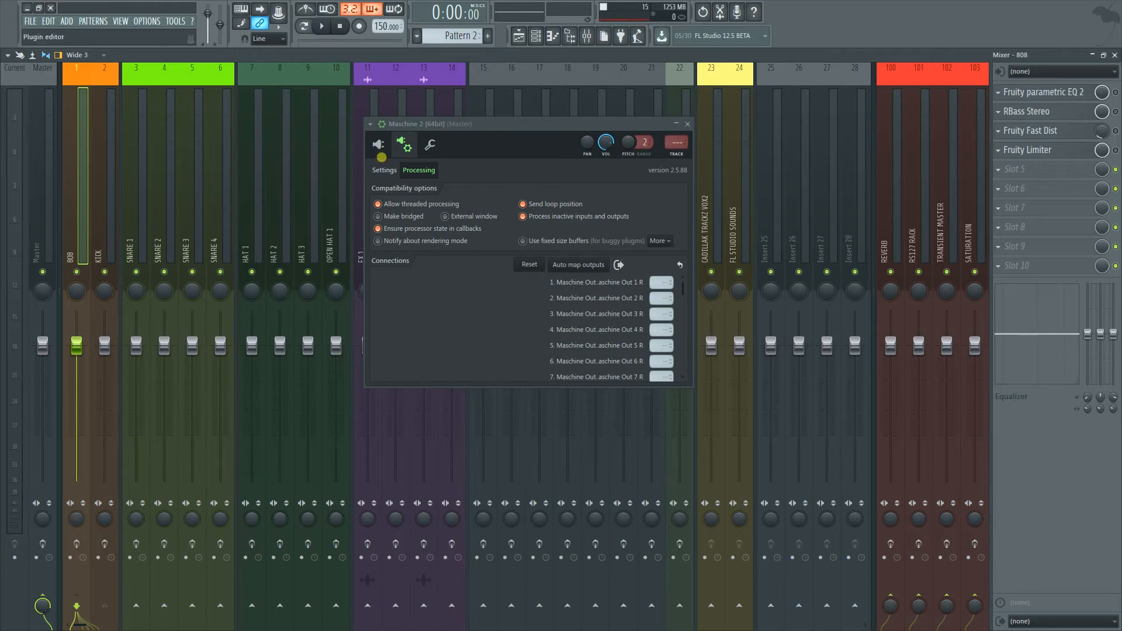
Return to the Maschine 2 interface and audition Sounds 4, 6, 7, 8 and 9 of LAK'S KIT #102 against the mixer.
left_click(379, 150)
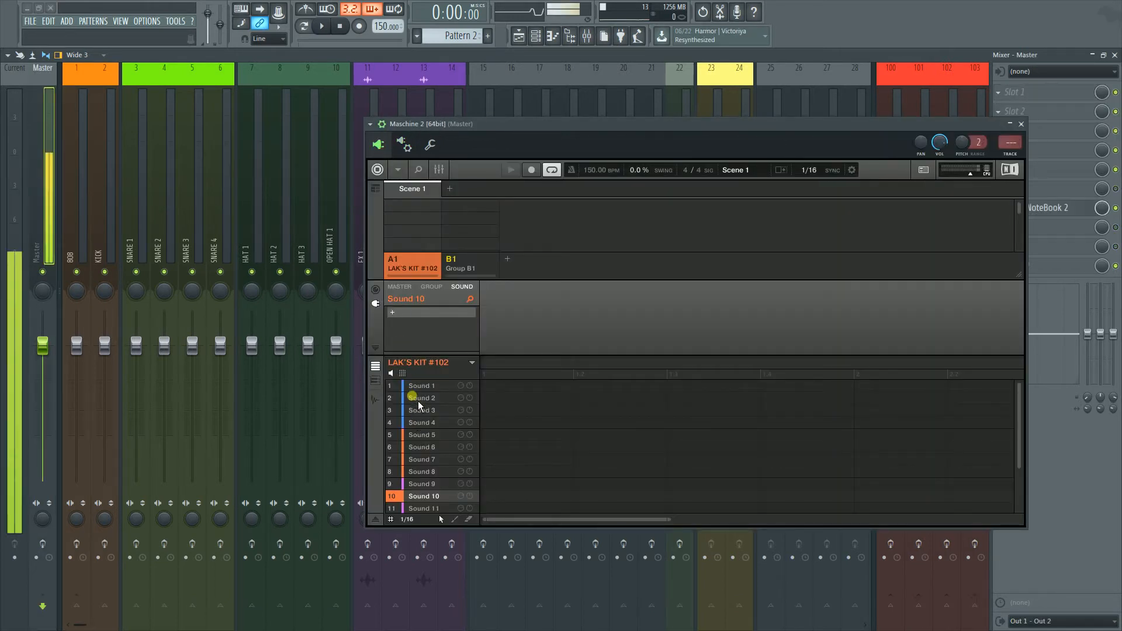
left_click(421, 459)
left_click(427, 472)
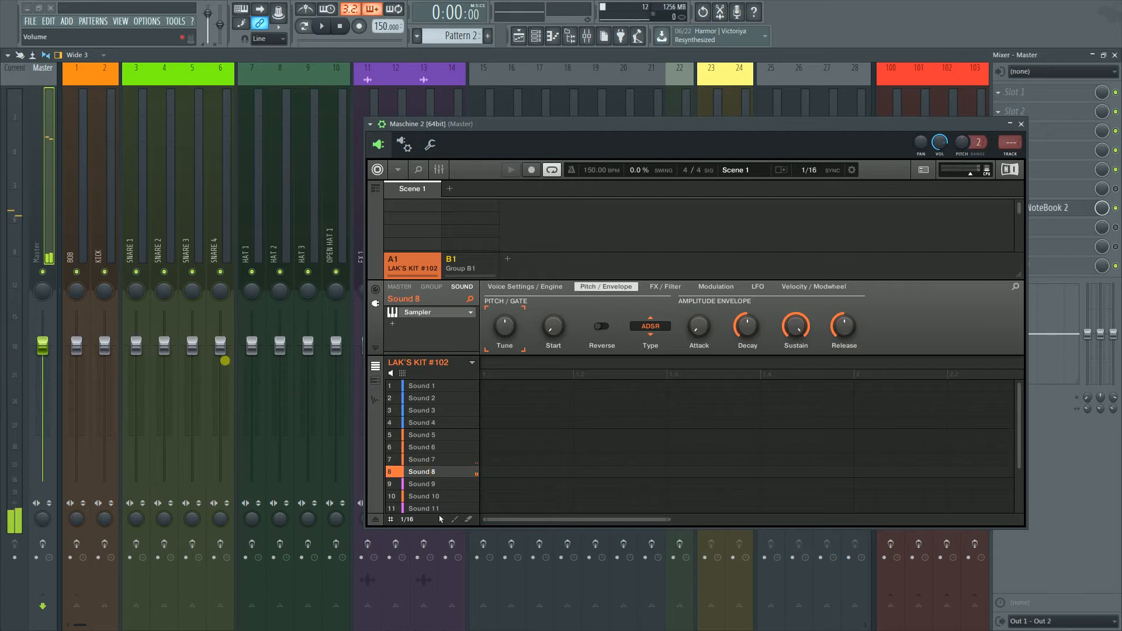
left_click(446, 423)
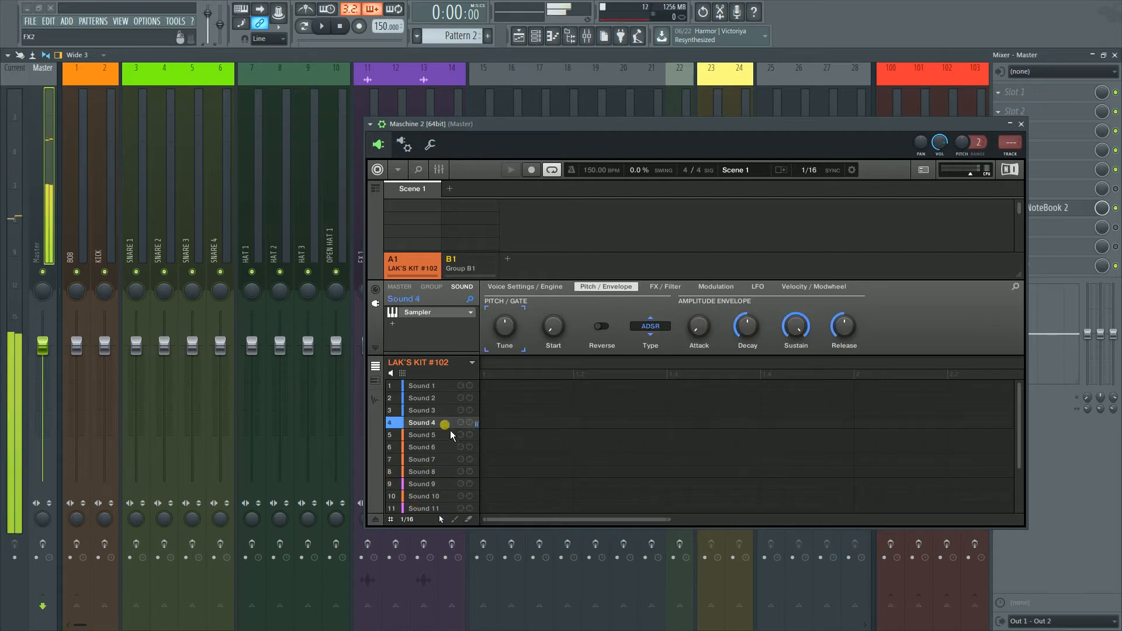
left_click(430, 472)
left_click(431, 486)
left_click(435, 449)
left_click(433, 424)
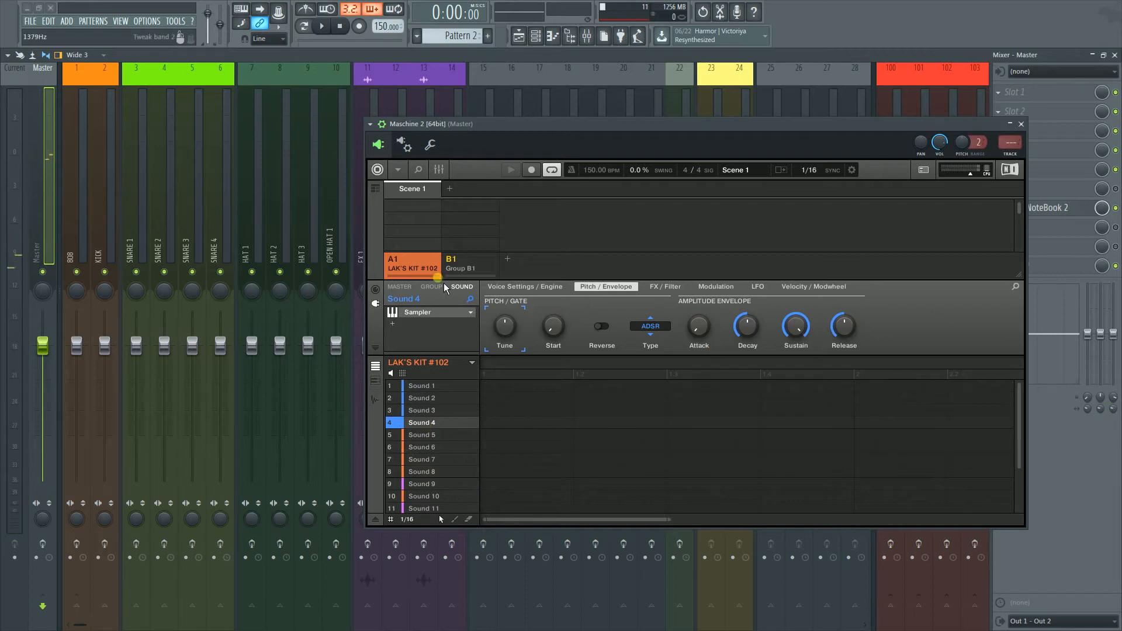
Auto-map Maschine 2's outputs to mixer tracks, and close the plugin window and the mixer.
left_click(403, 144)
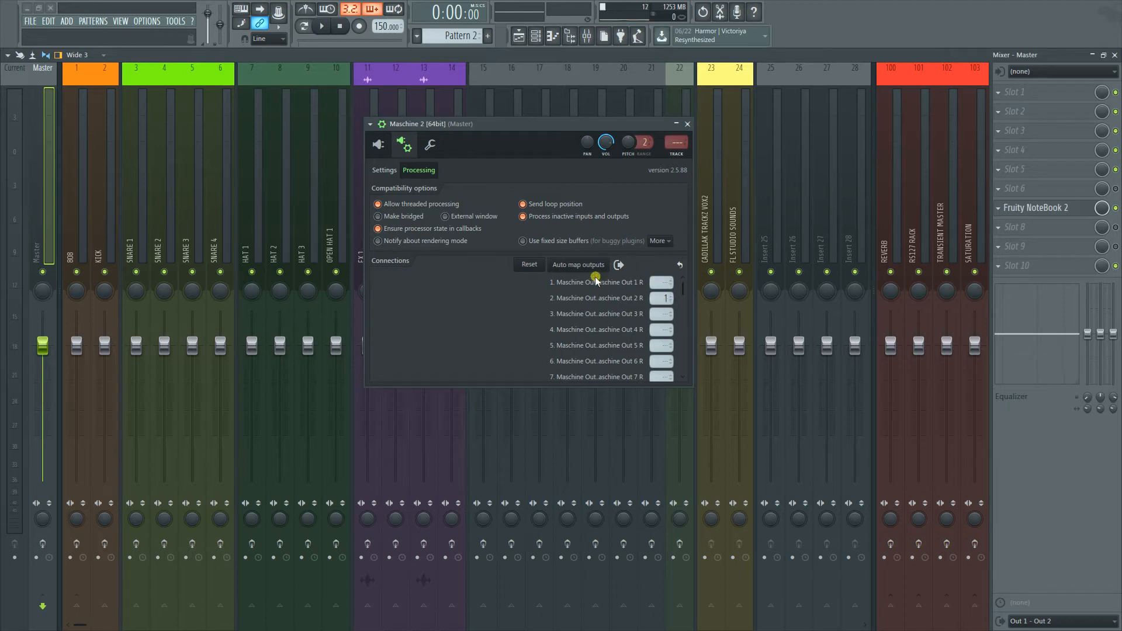
left_click(578, 264)
left_click(687, 124)
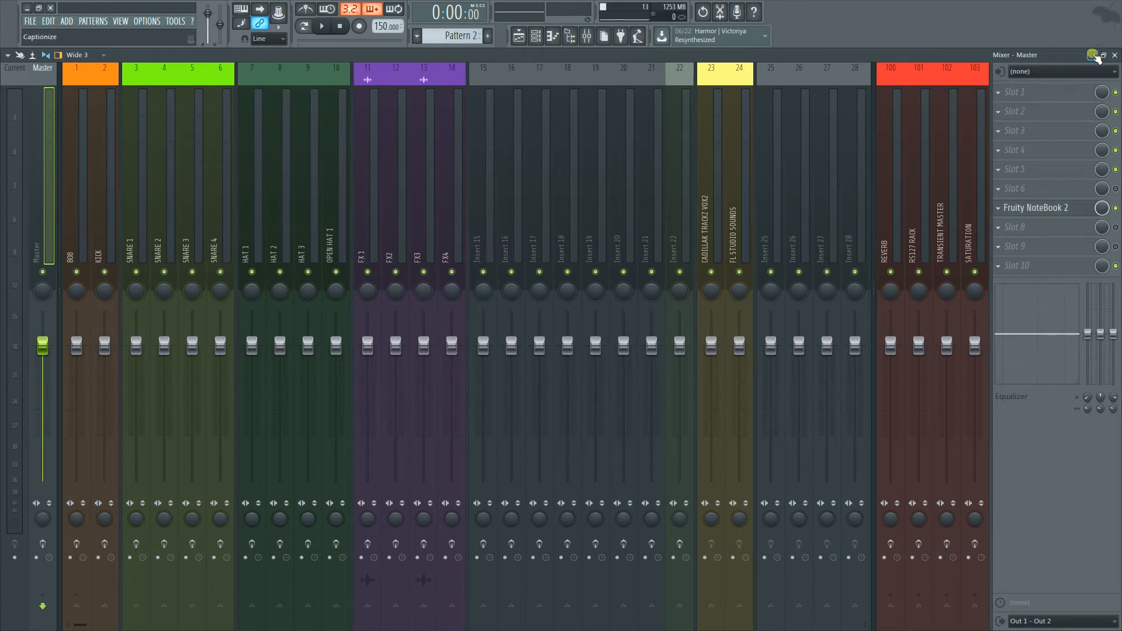
left_click(1115, 58)
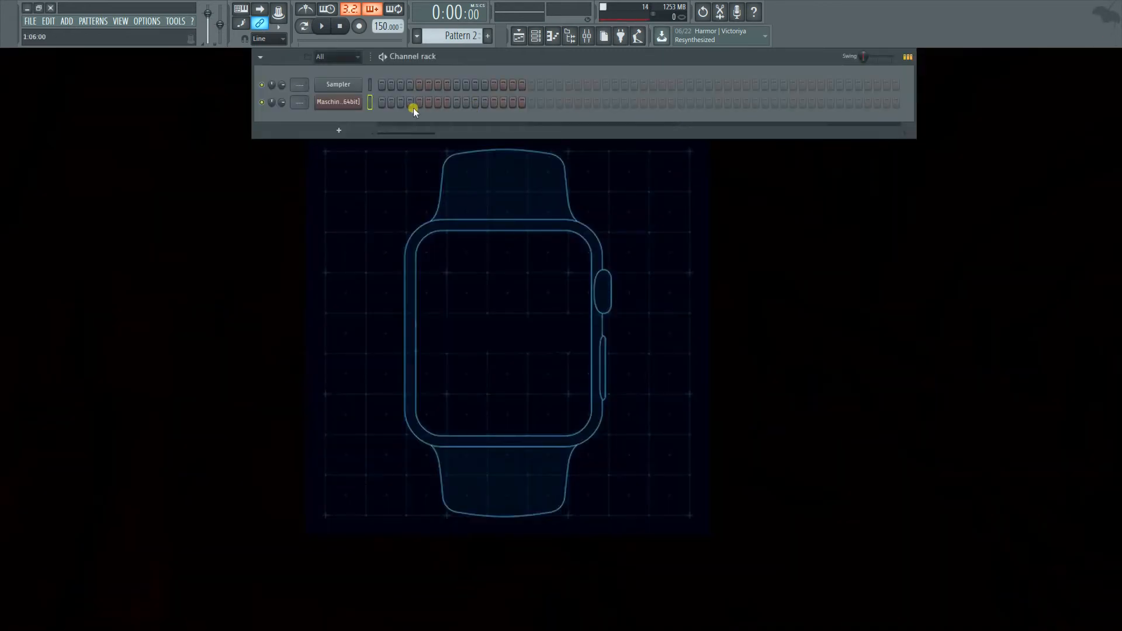
Reopen Maschine 2 from the channel rack, check its miscellaneous functions and return to the plugin interface.
left_click(344, 109)
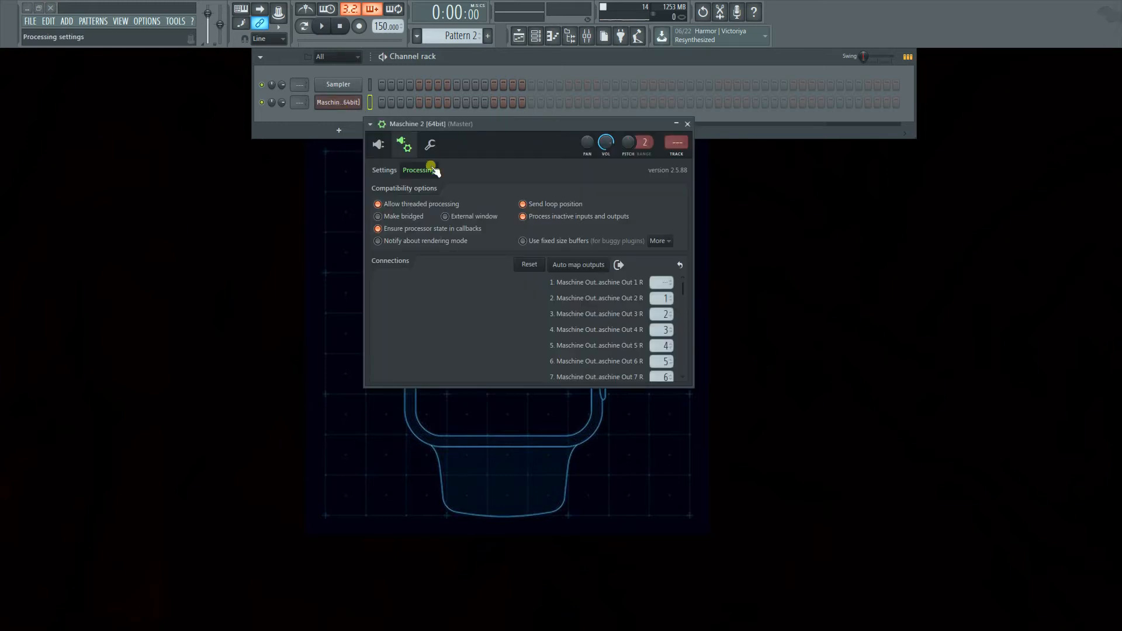
left_click(429, 151)
left_click(429, 151)
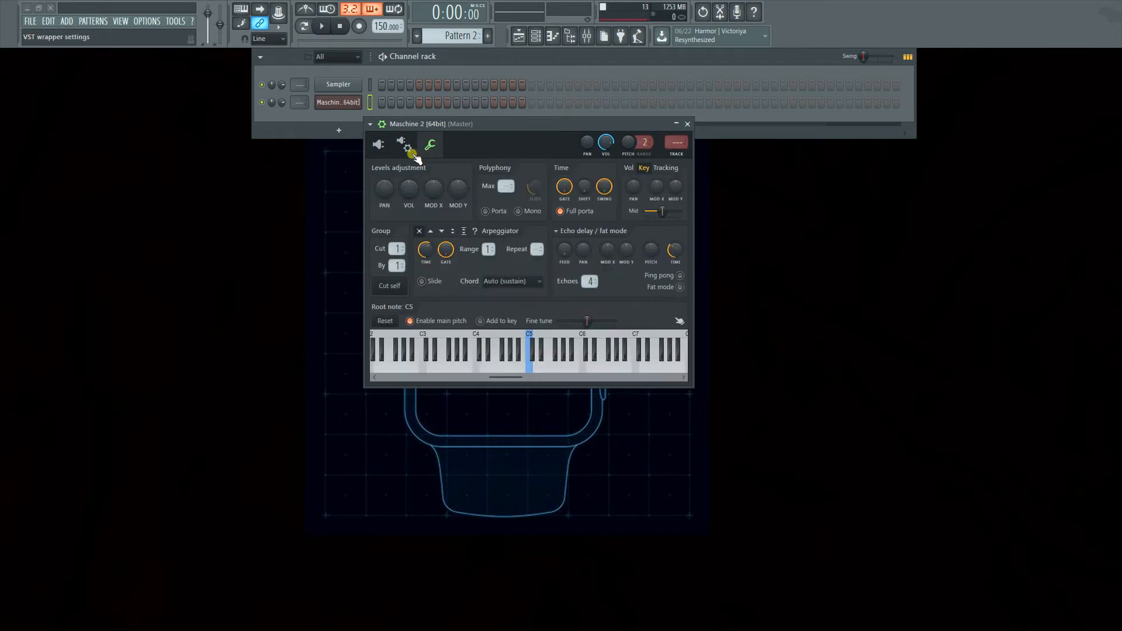
left_click(379, 145)
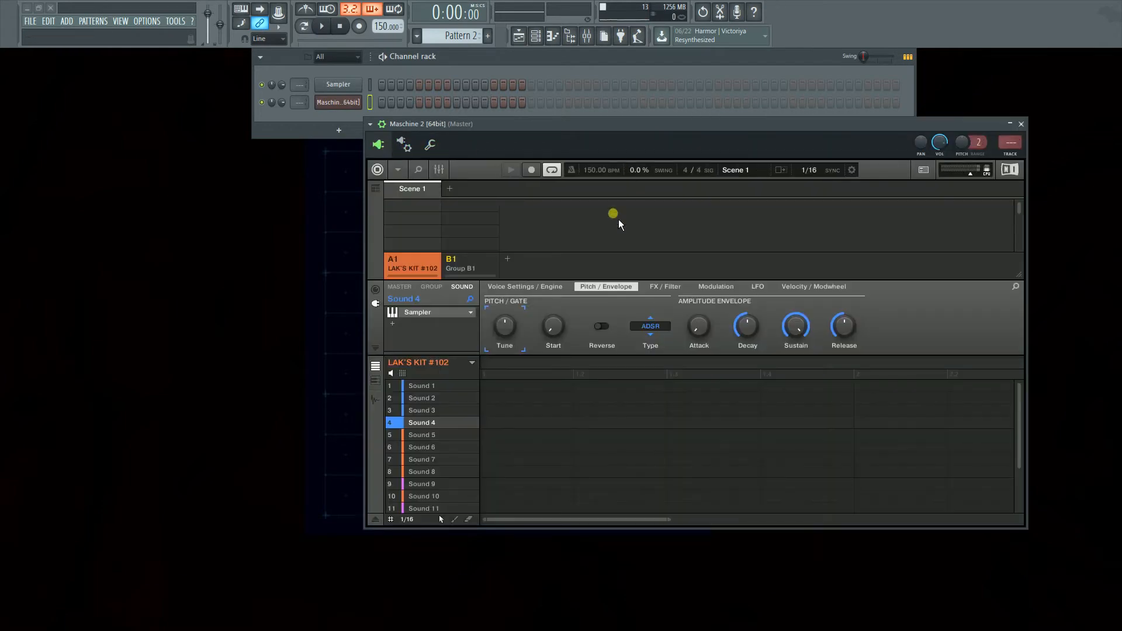
Create an empty pattern in the LAK'S KIT #102 group and set the project tempo to 140 BPM.
left_click(494, 392)
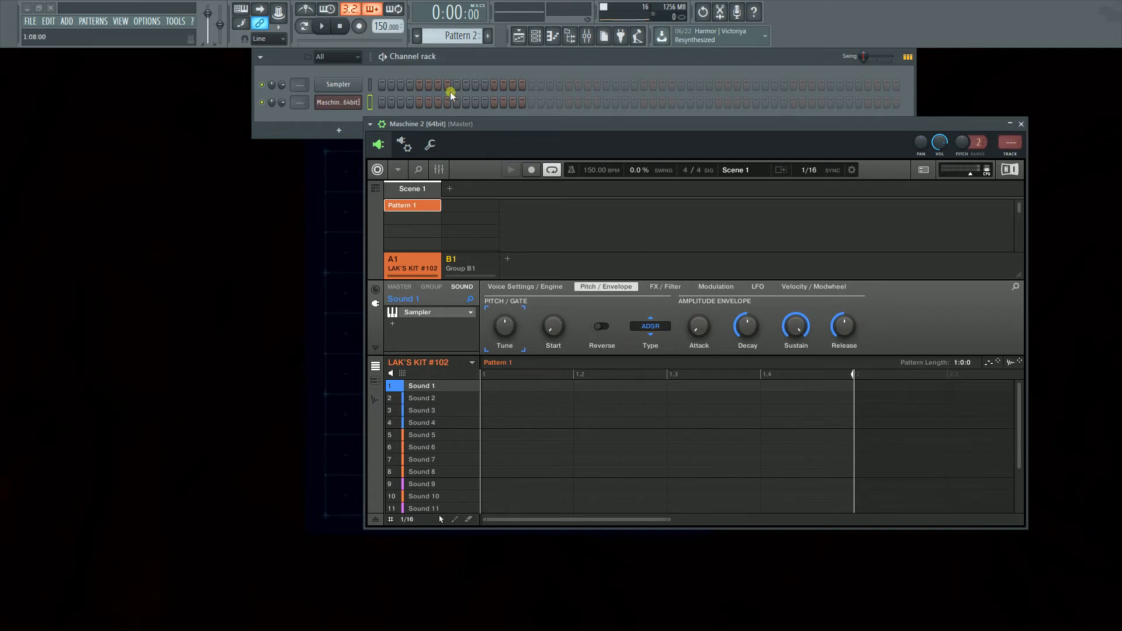
left_click_drag(387, 31, 386, 34)
Try recording into Pattern 2 with the precount, and stop the transport.
left_click(359, 26)
key("space")
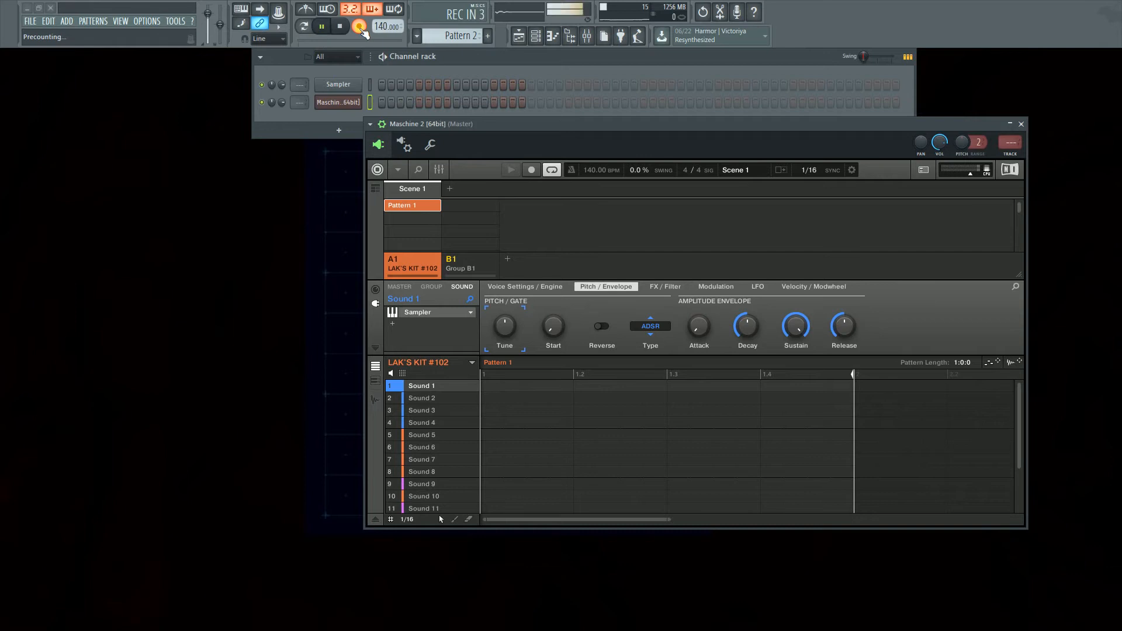
left_click(360, 27)
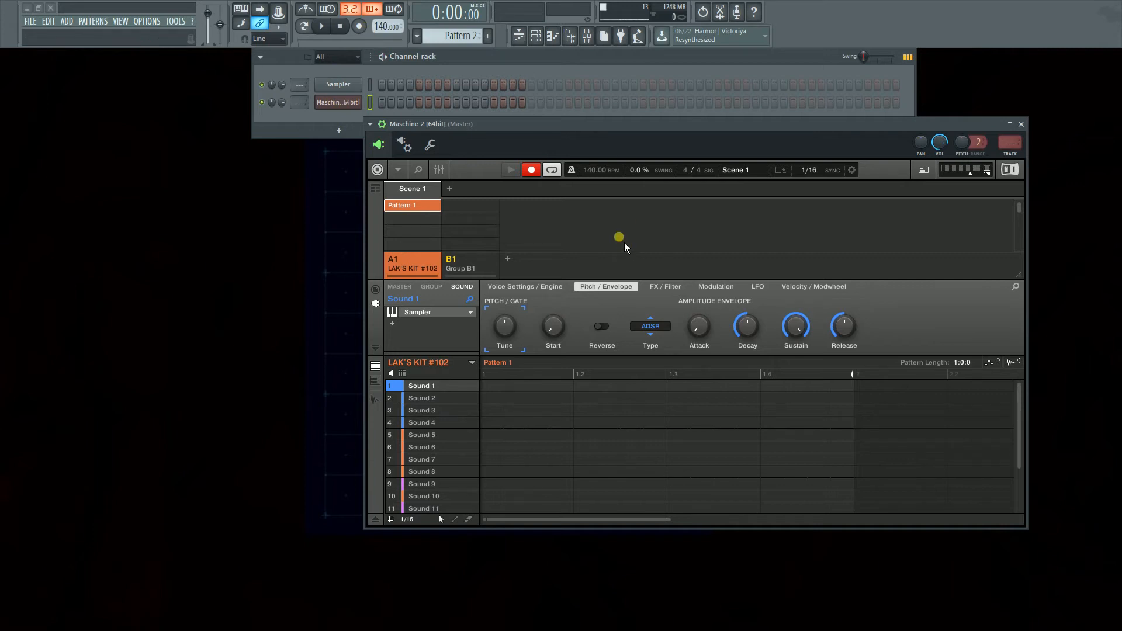
left_click(362, 27)
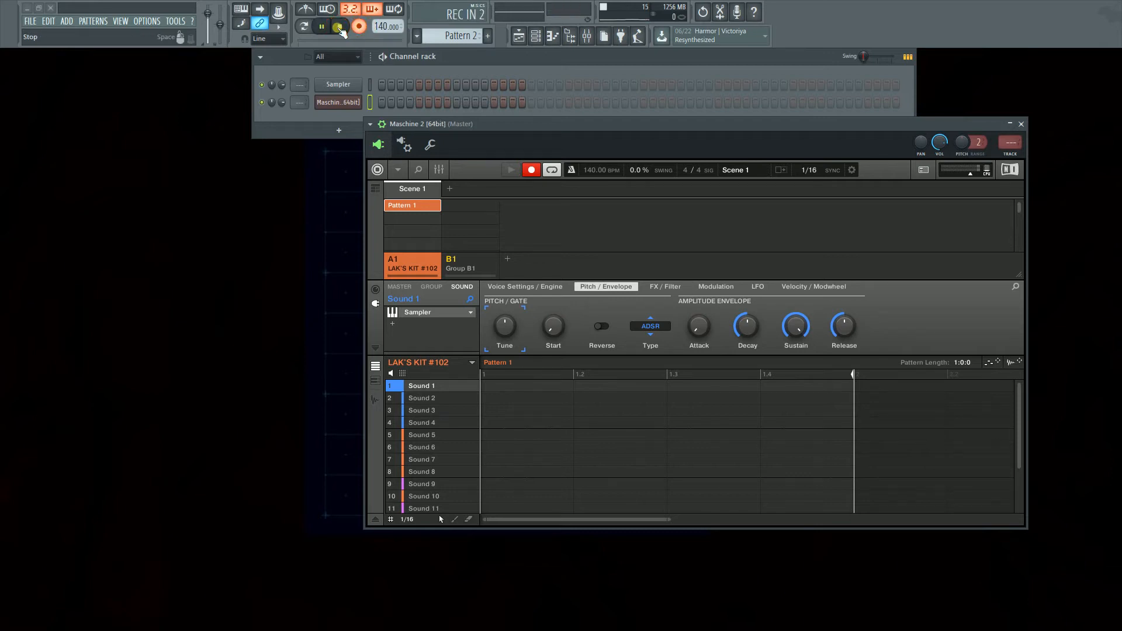
left_click(339, 27)
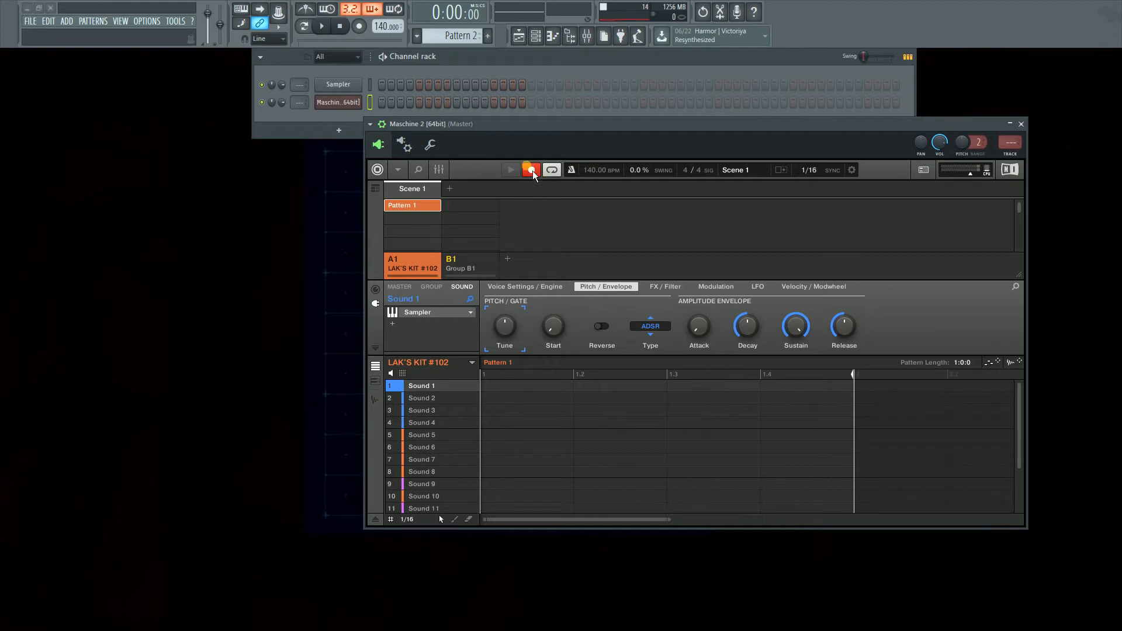
Start playback with the FL Studio metronome on and set the Maschine pattern length to 5:0:0.
left_click(305, 9)
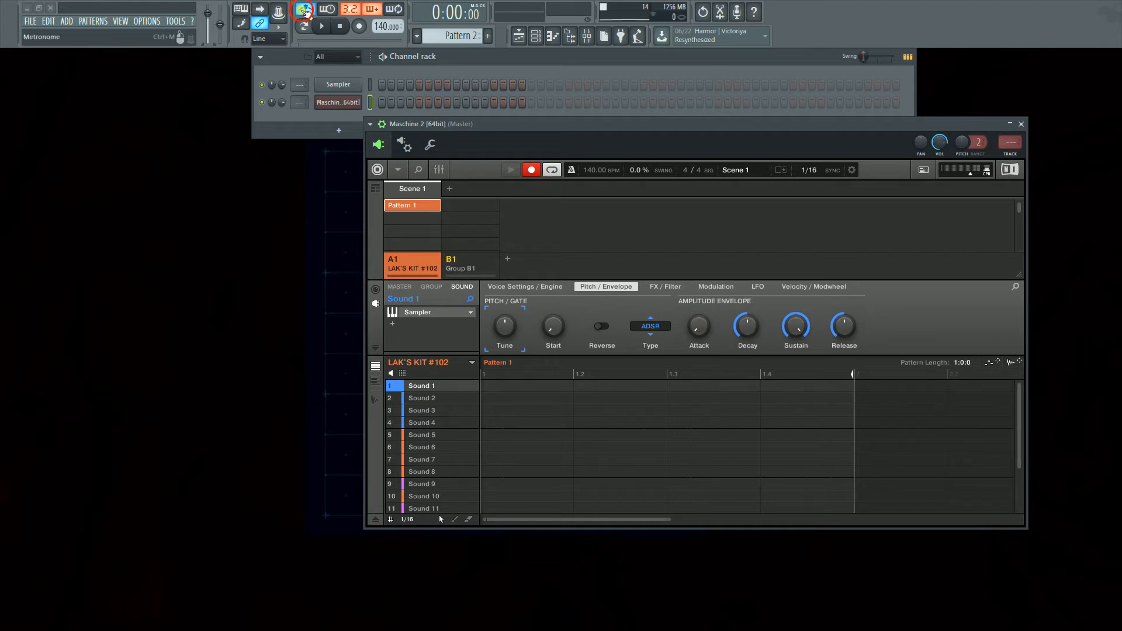
key("space")
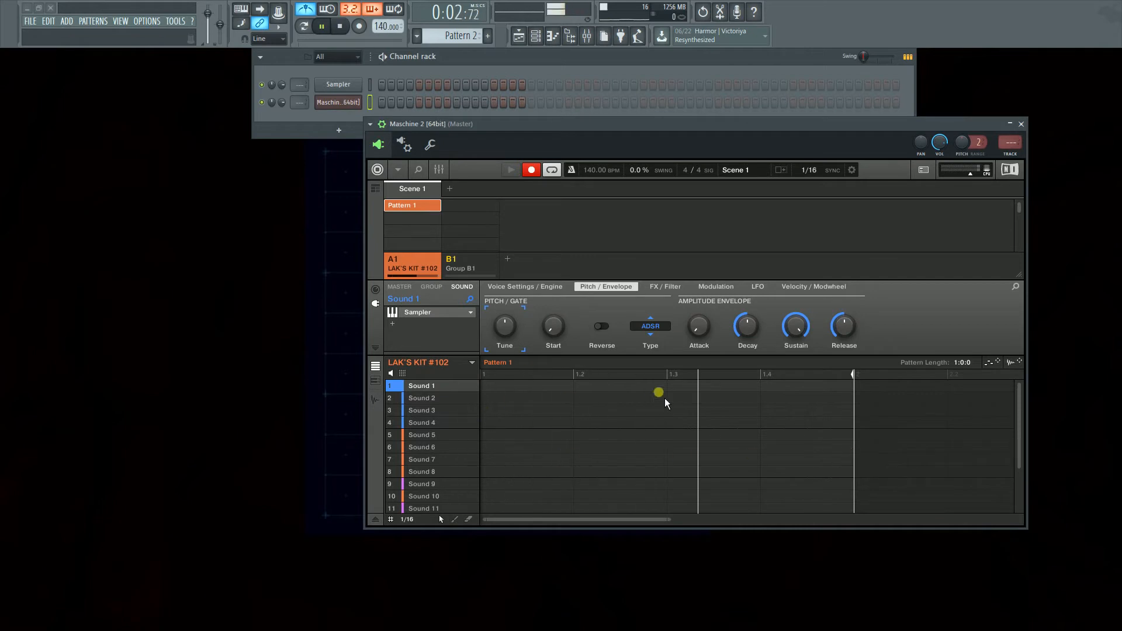
scroll(963, 364, "up", 1)
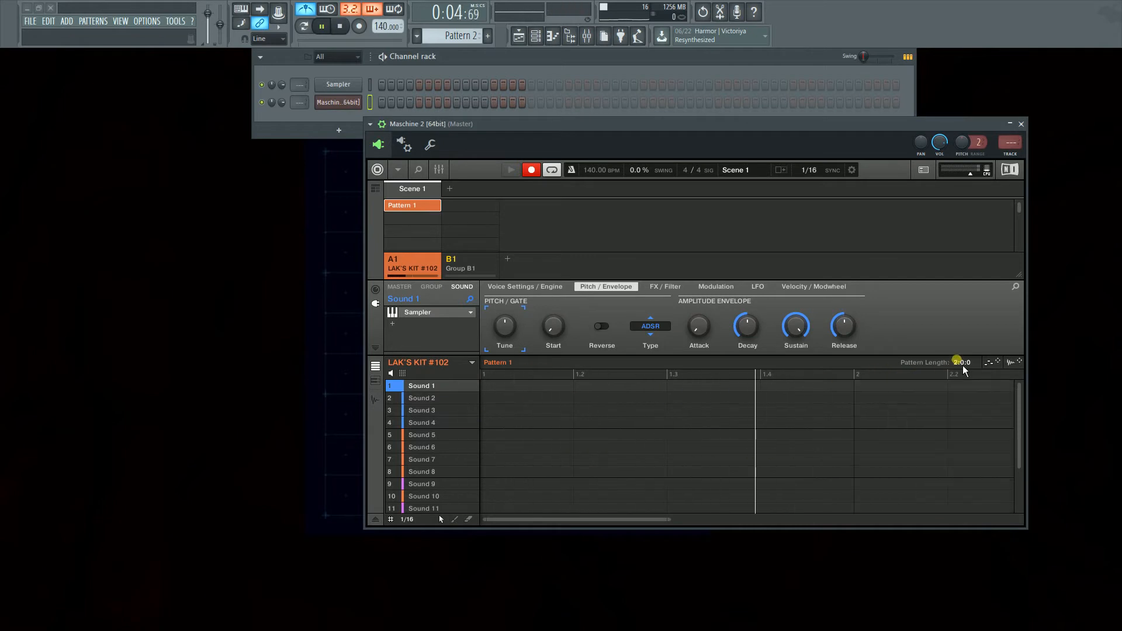
scroll(962, 366, "up", 2)
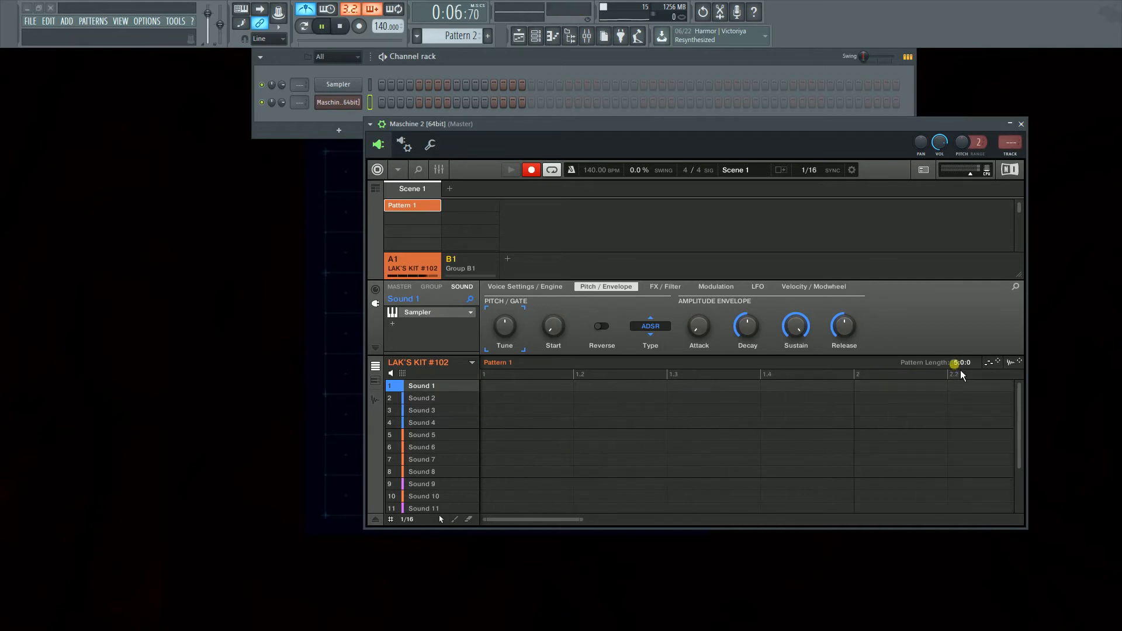
Set the Maschine pattern length to 4:0:0, record Sound 1 and Sound 6 hits across it, and select the Sound 1 note near 3.4.
scroll(961, 371, "down", 1)
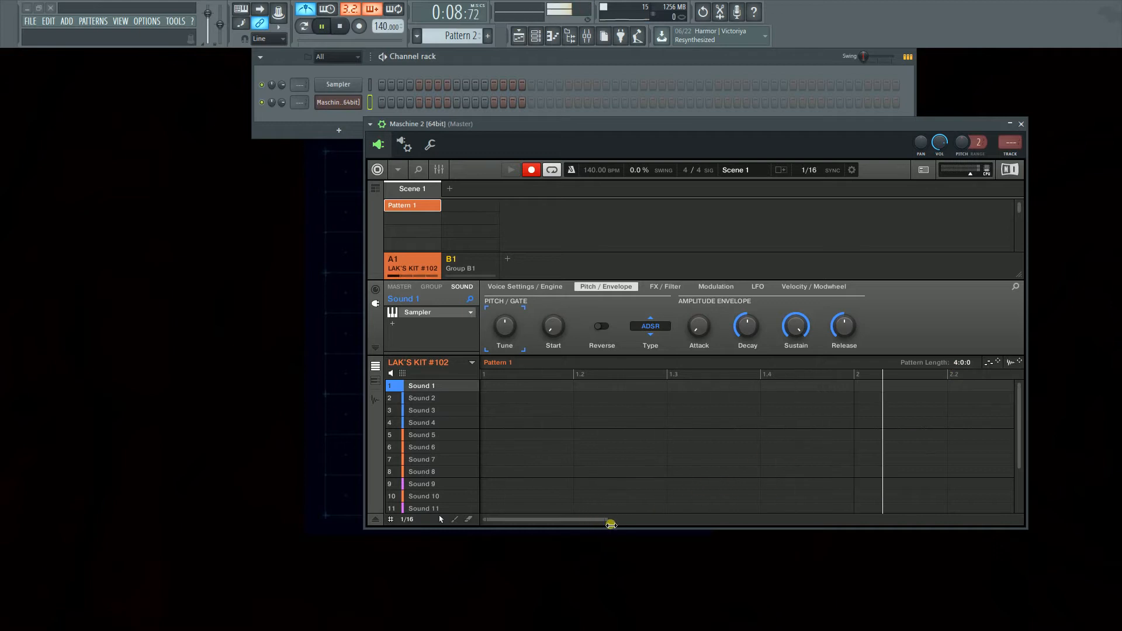
left_click_drag(610, 524, 889, 522)
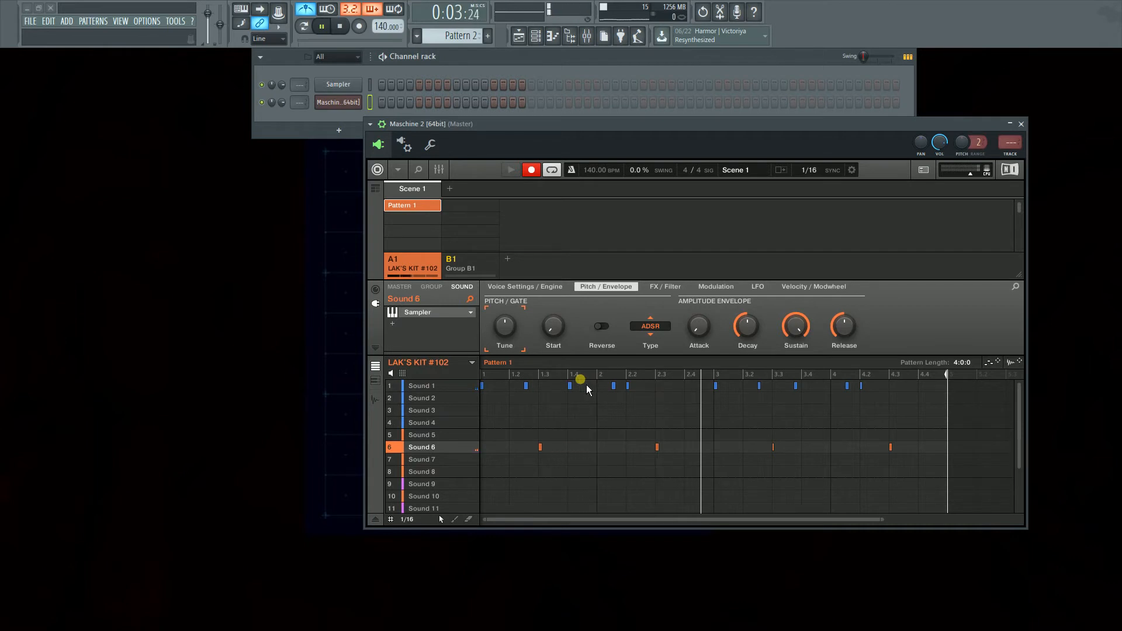
left_click(796, 387)
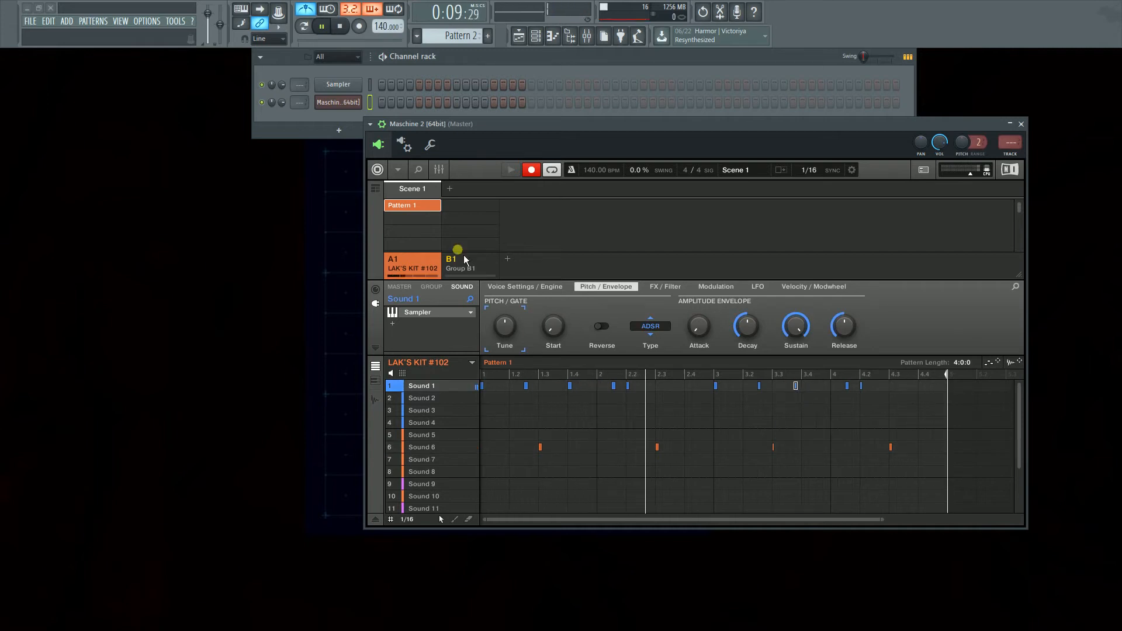
Review the Library, Hardware, Plug-ins, Default and General pages of the Maschine preferences.
left_click(397, 169)
mouse_move(432, 190)
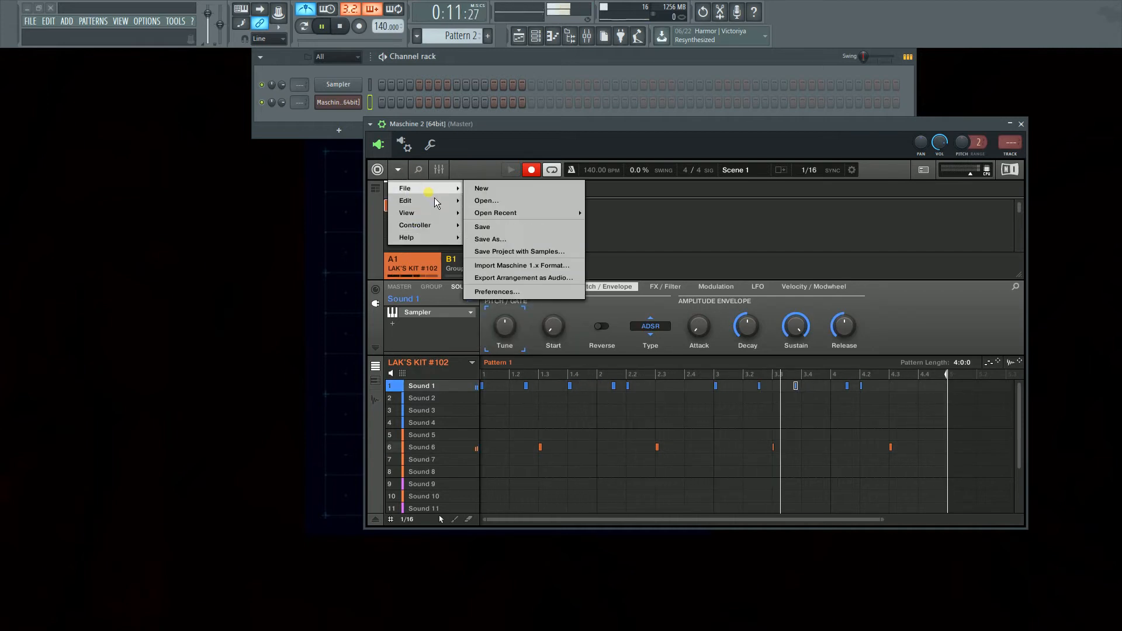
left_click(498, 294)
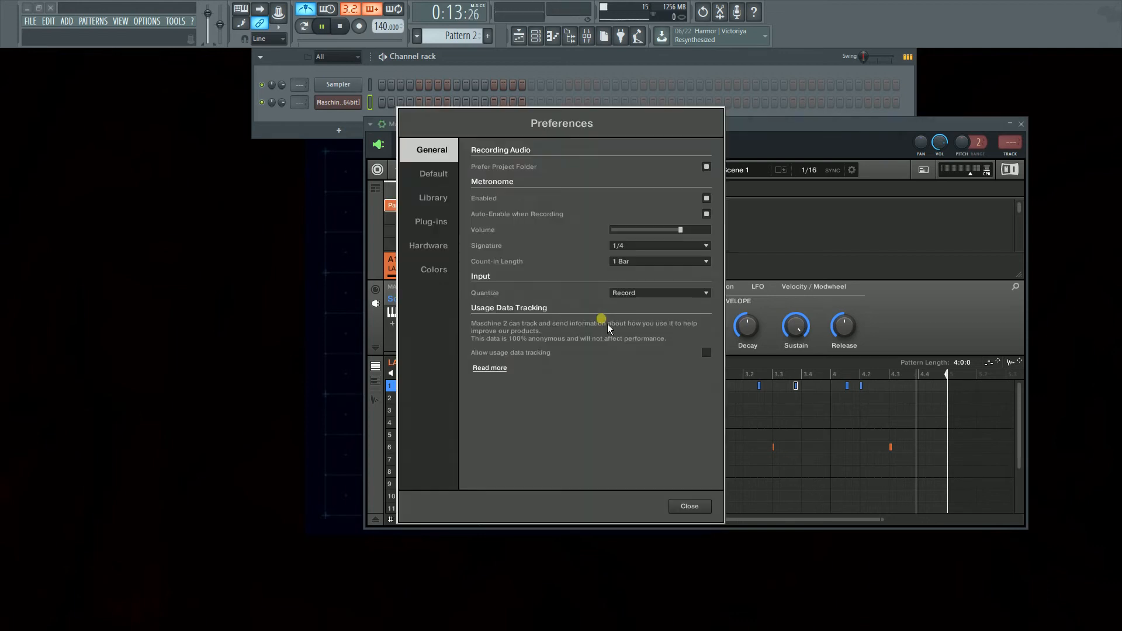
left_click(437, 201)
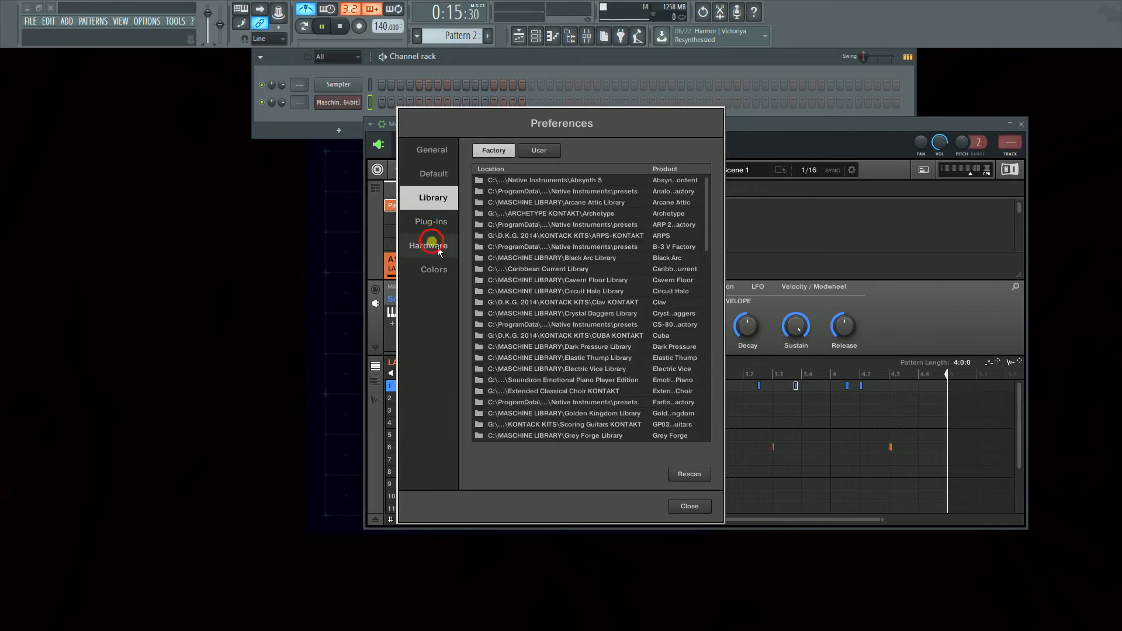
left_click(438, 246)
left_click(440, 226)
left_click(438, 176)
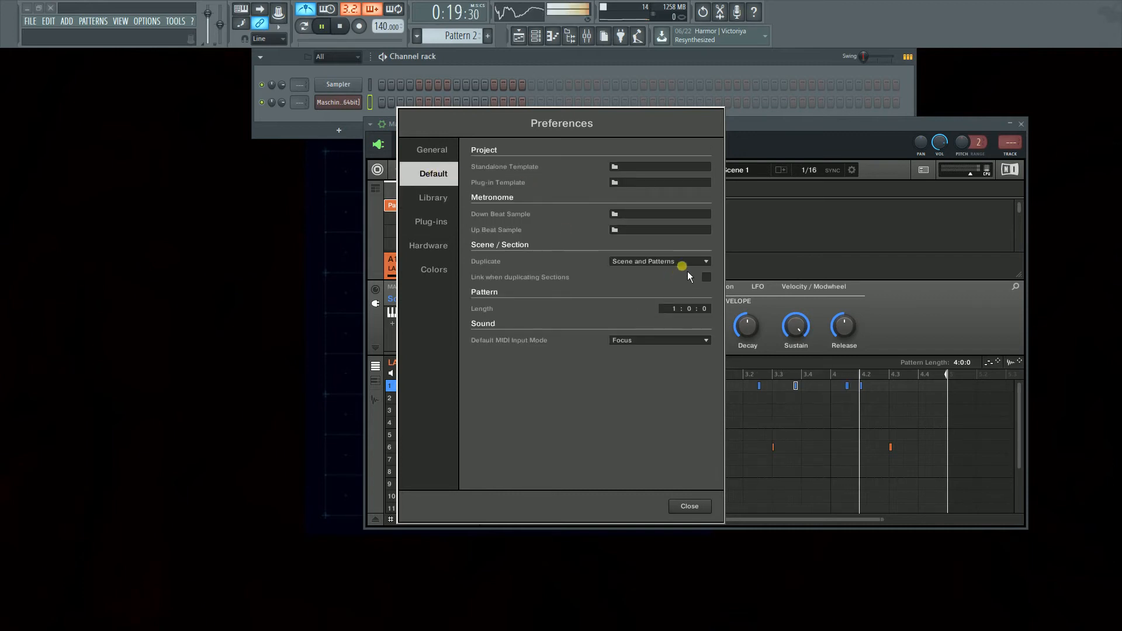
left_click(429, 166)
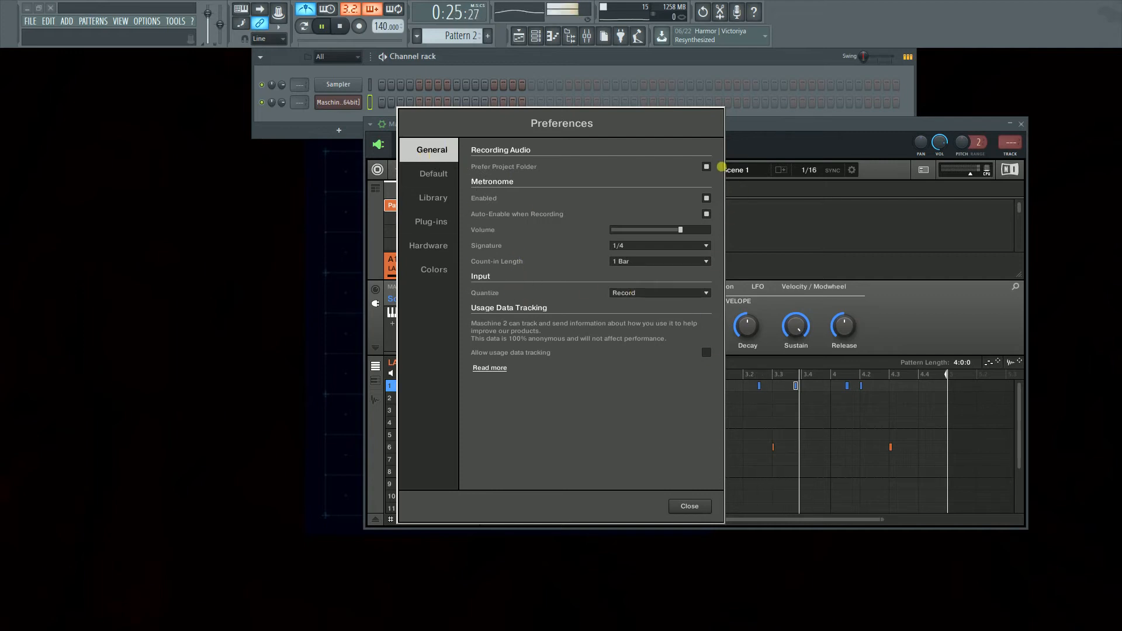
left_click(690, 506)
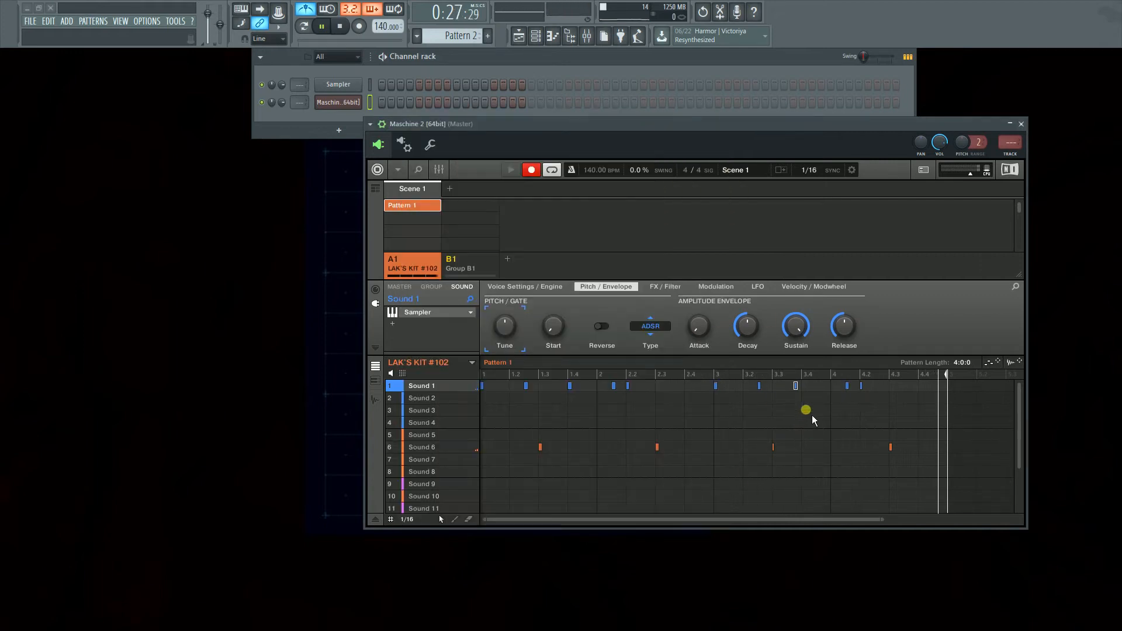
Nudge the selected Sound 1 note later, record a continuous Sound 9 part across the pattern, and disable Maschine recording.
key("Right")
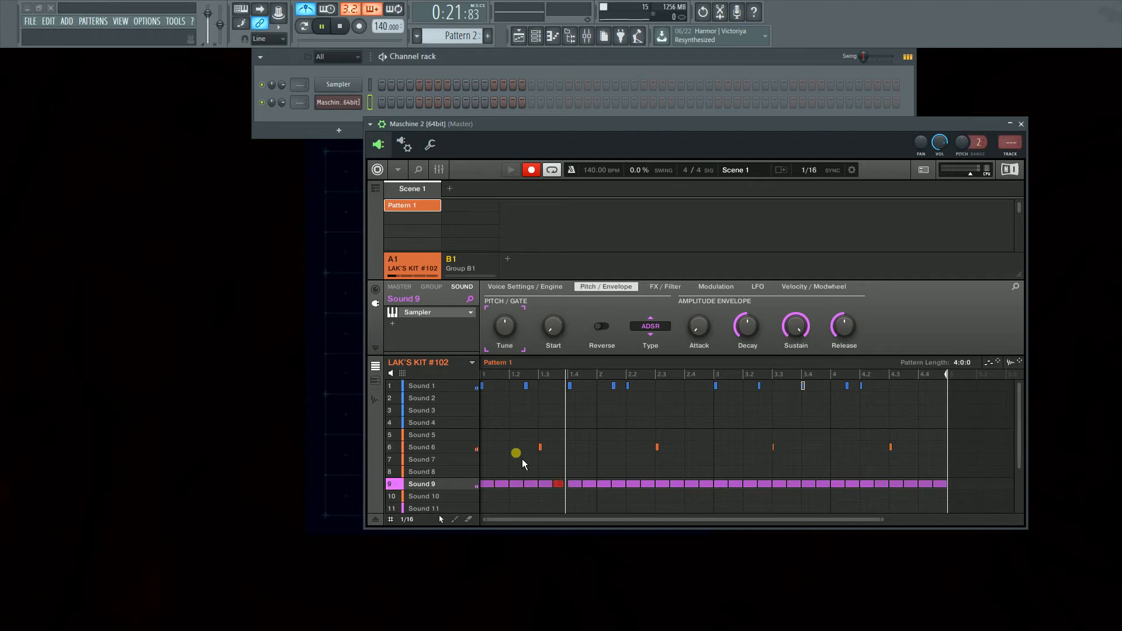
key("r")
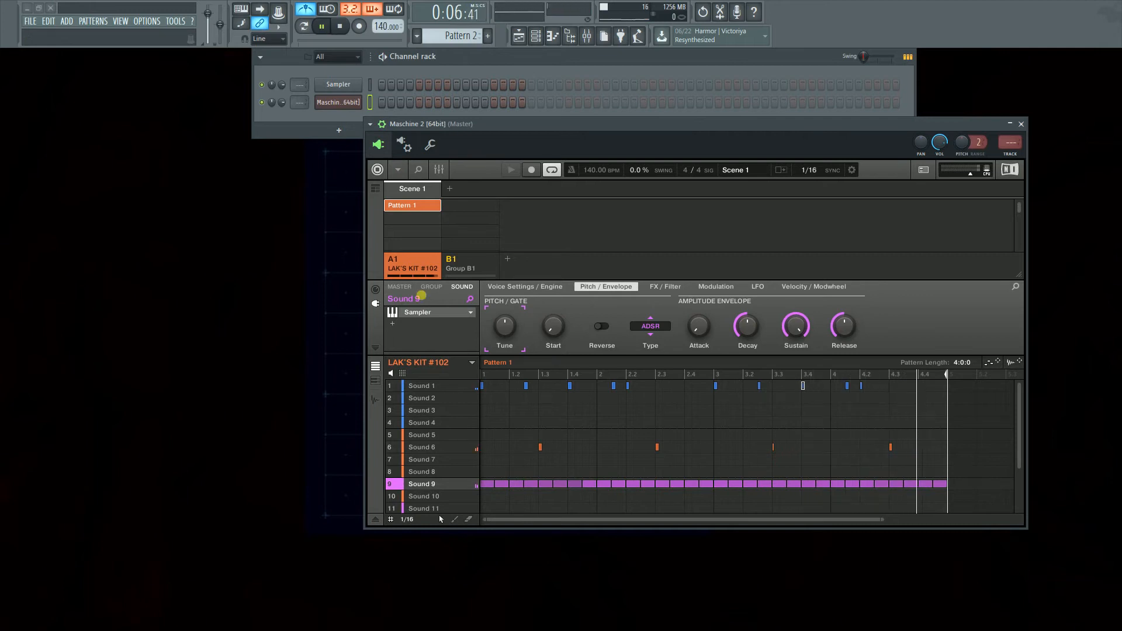
Check the drum signals in the FL Studio mixer against the Maschine mixer's output routing, and stop playback.
left_click(587, 36)
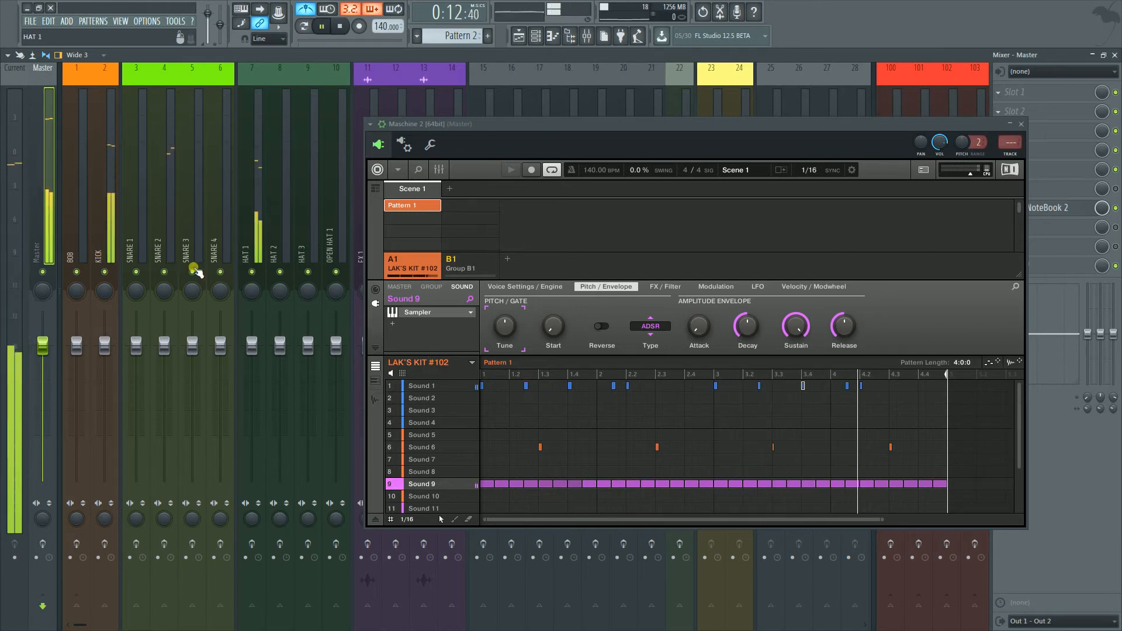
left_click(445, 172)
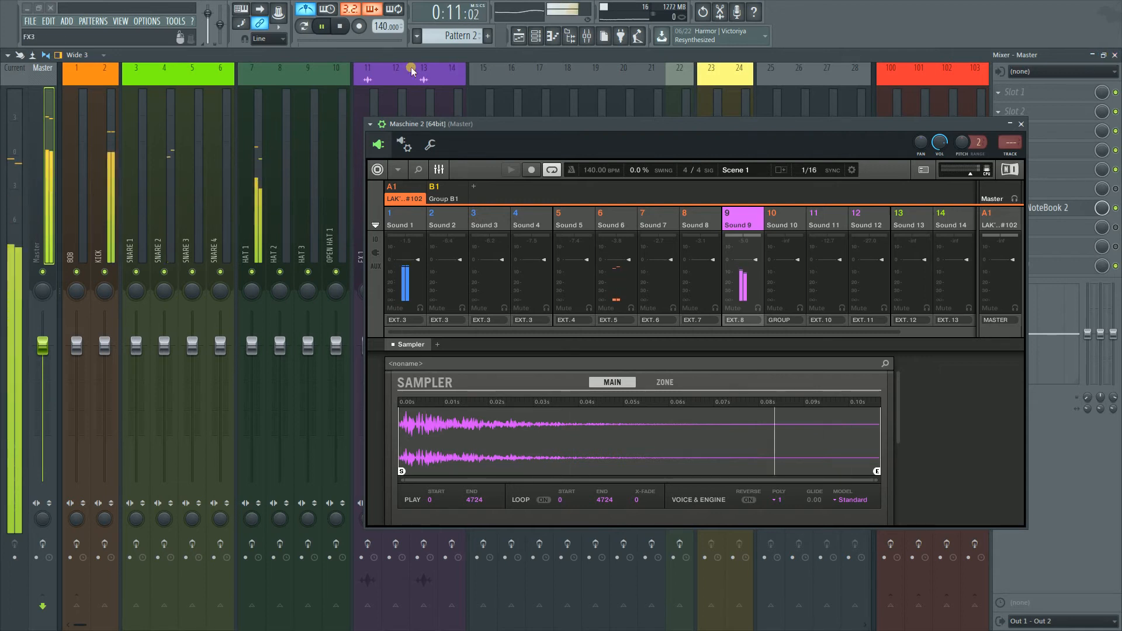
key("space")
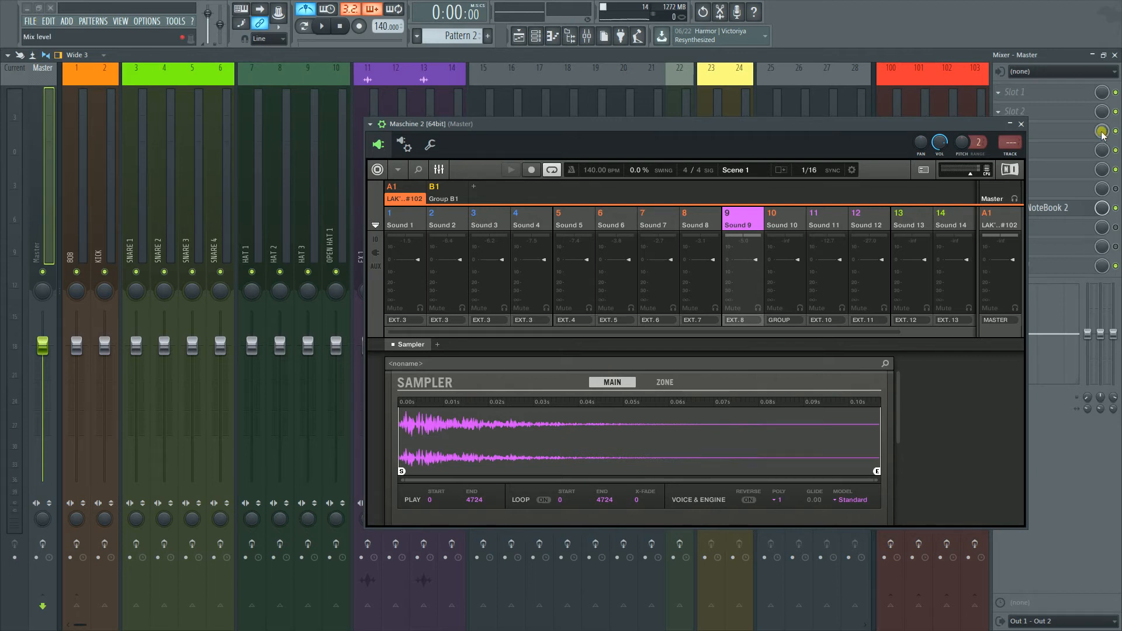
Open the playlist, append Scene 1 to the Maschine arrangement and display the arrangement timeline.
left_click(519, 35)
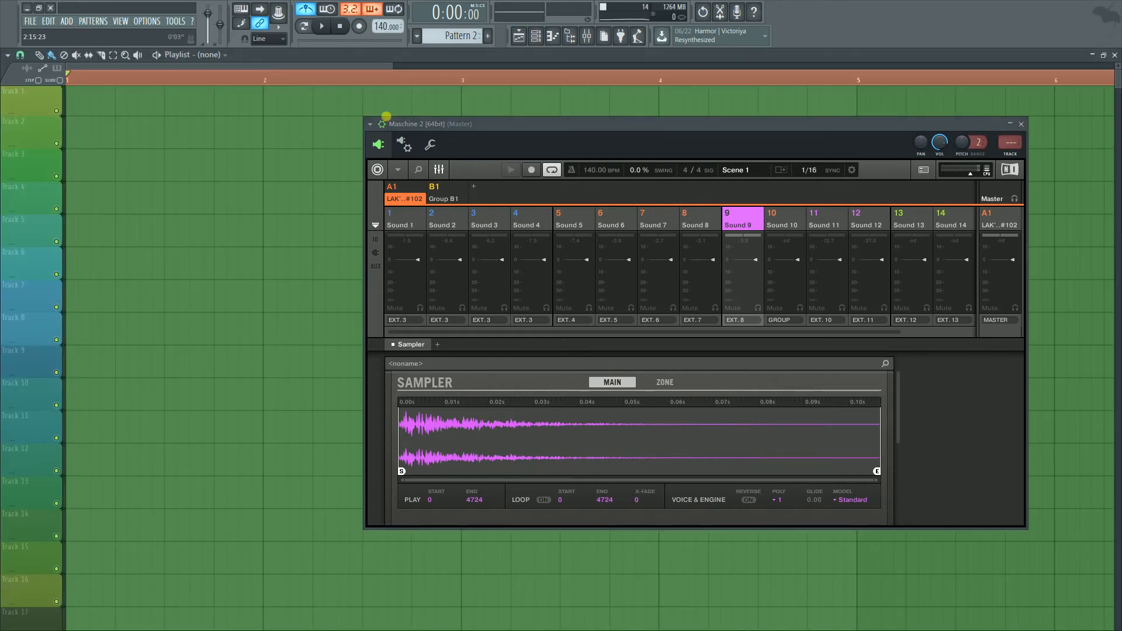
left_click(450, 173)
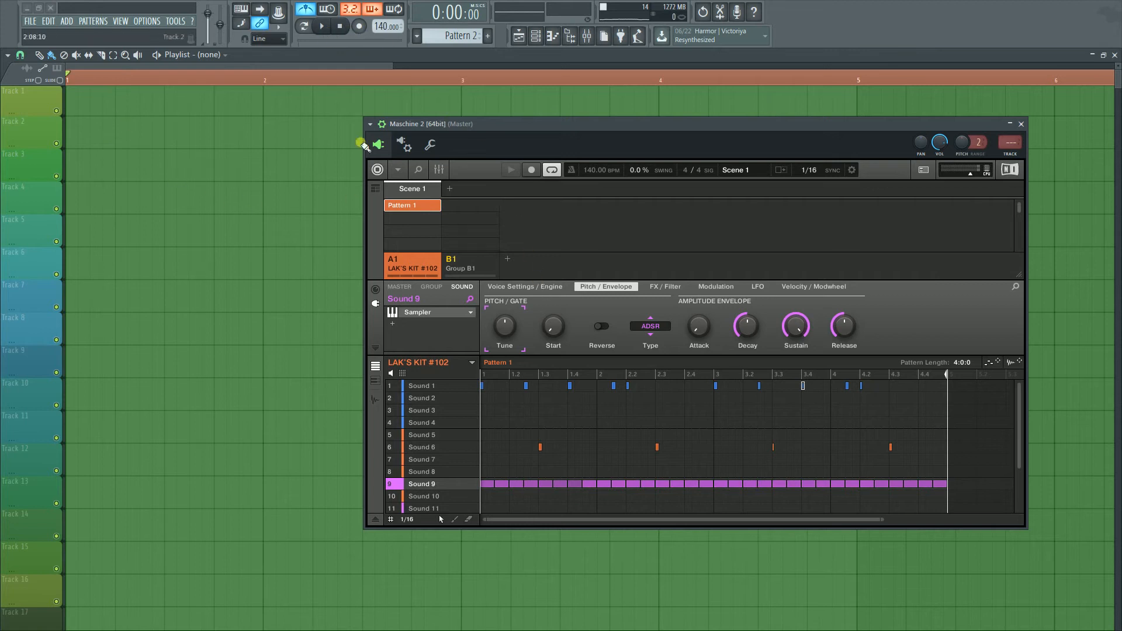
right_click(405, 213)
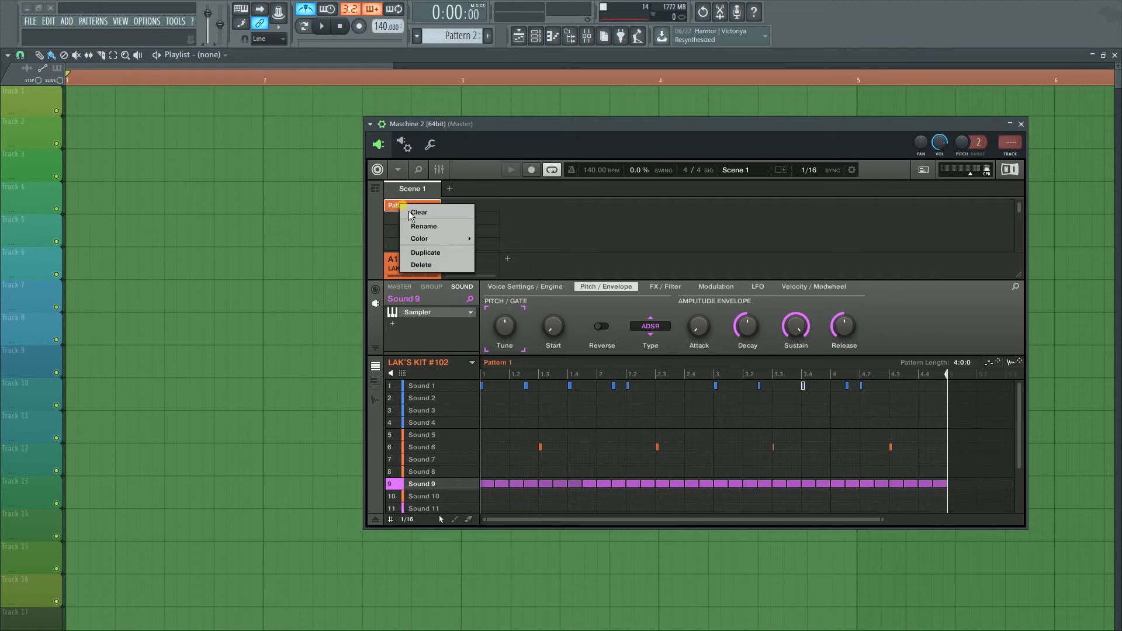
left_click(411, 187)
right_click(417, 195)
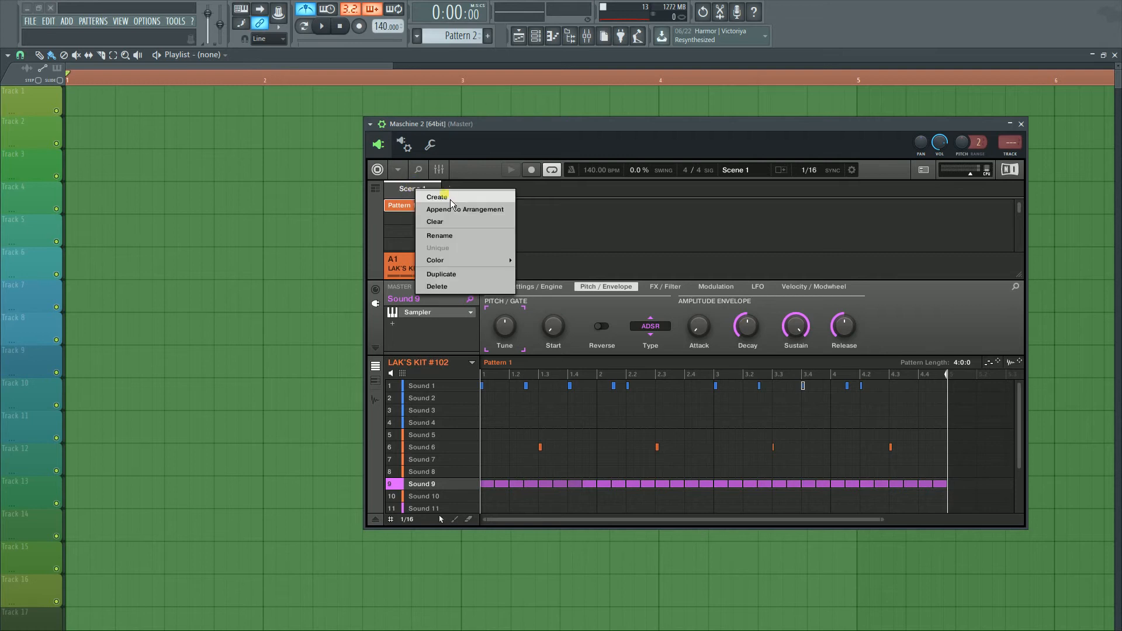
left_click(444, 210)
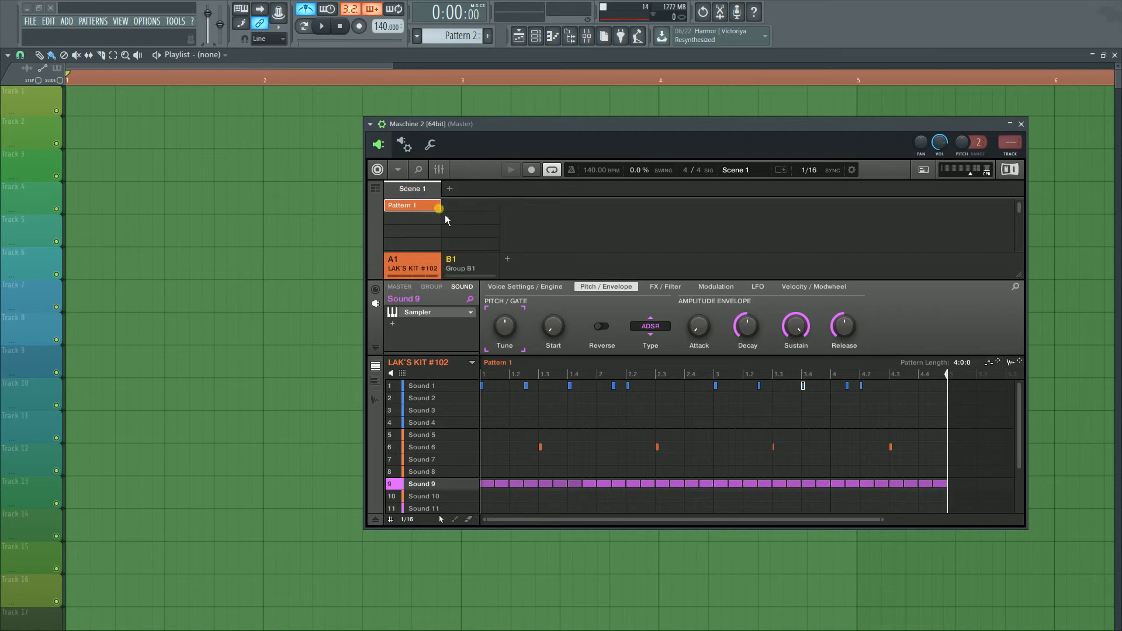
left_click(384, 192)
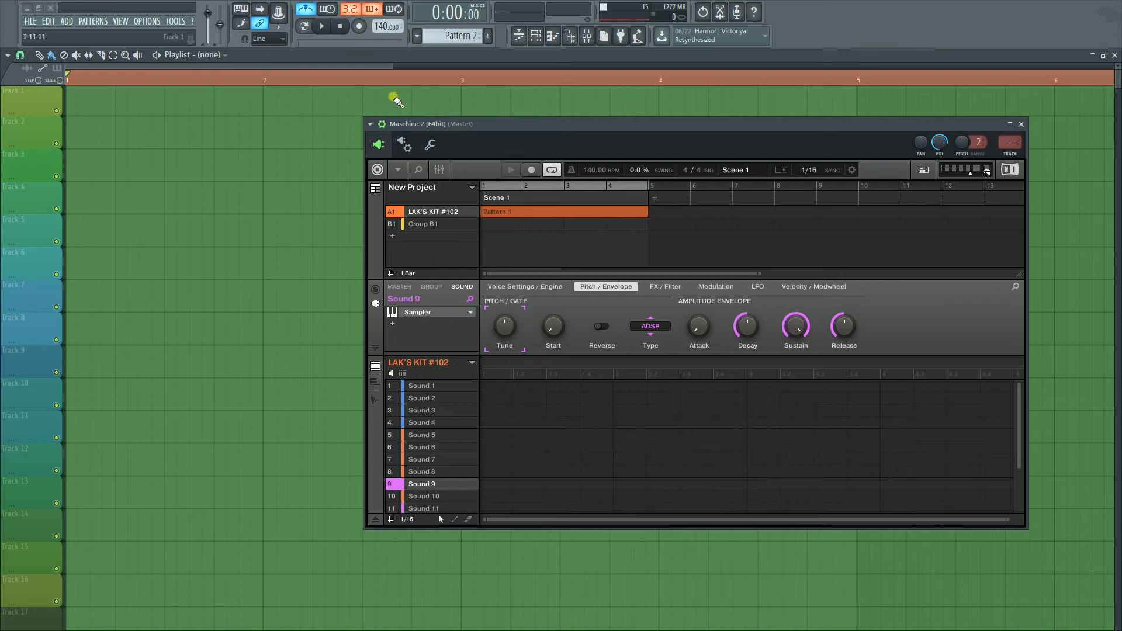
Place the playlist playhead at bar 5, reset the transport and start song playback.
left_click(416, 77)
scroll(414, 79, "down", 4)
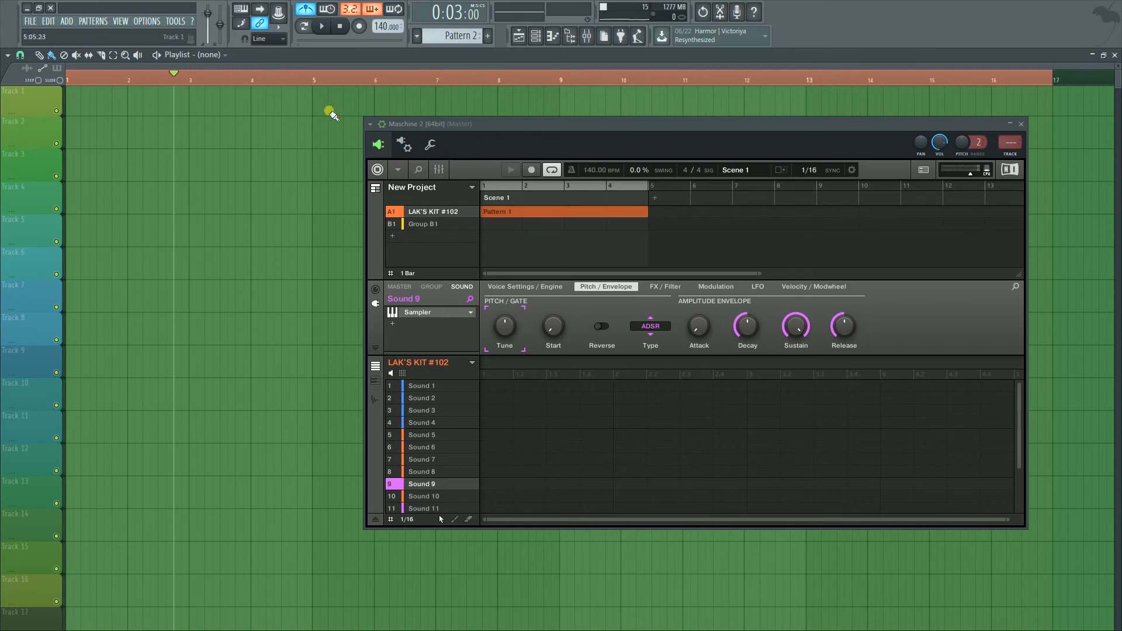
left_click(313, 76)
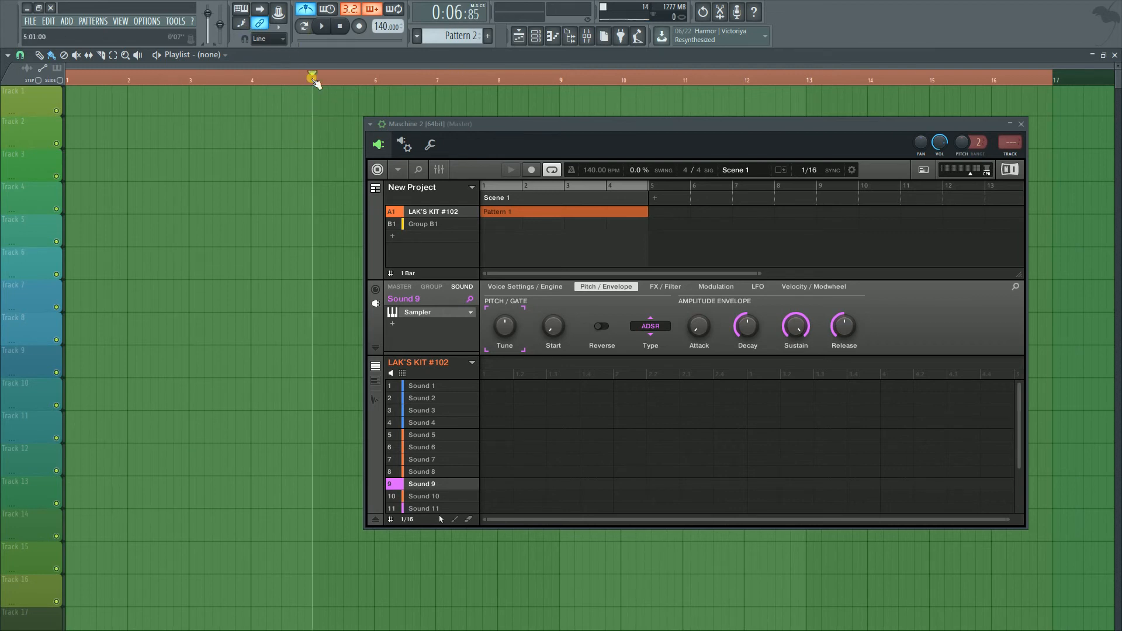
left_click(339, 27)
left_click(322, 27)
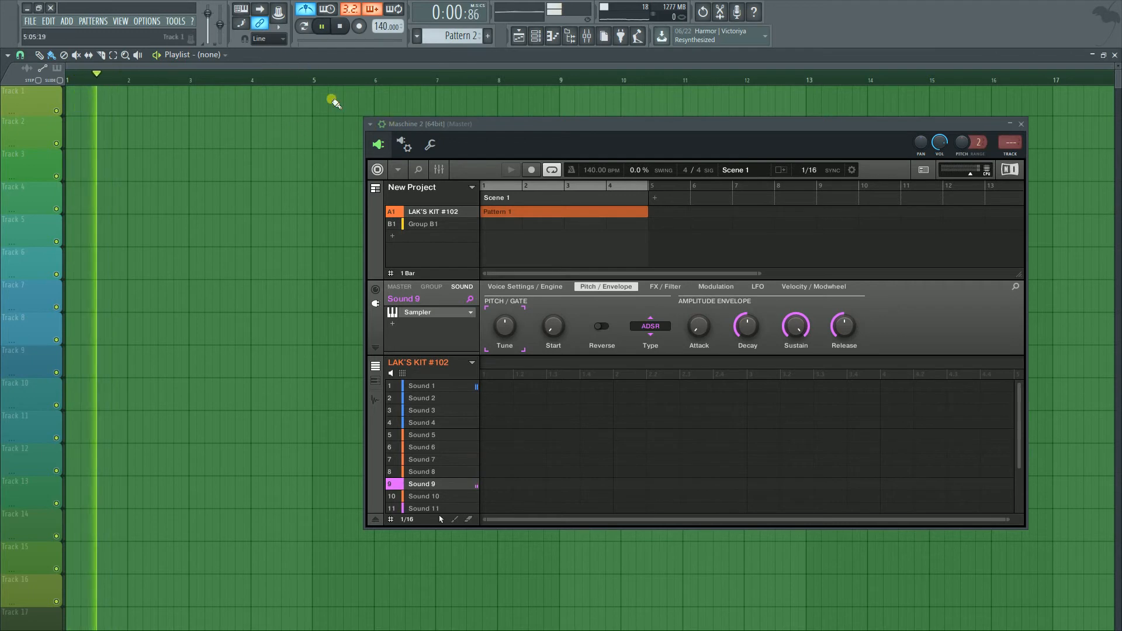
Switch FL Studio to Pattern 1 and loop the playlist's first four bars.
scroll(315, 78, "up", 3)
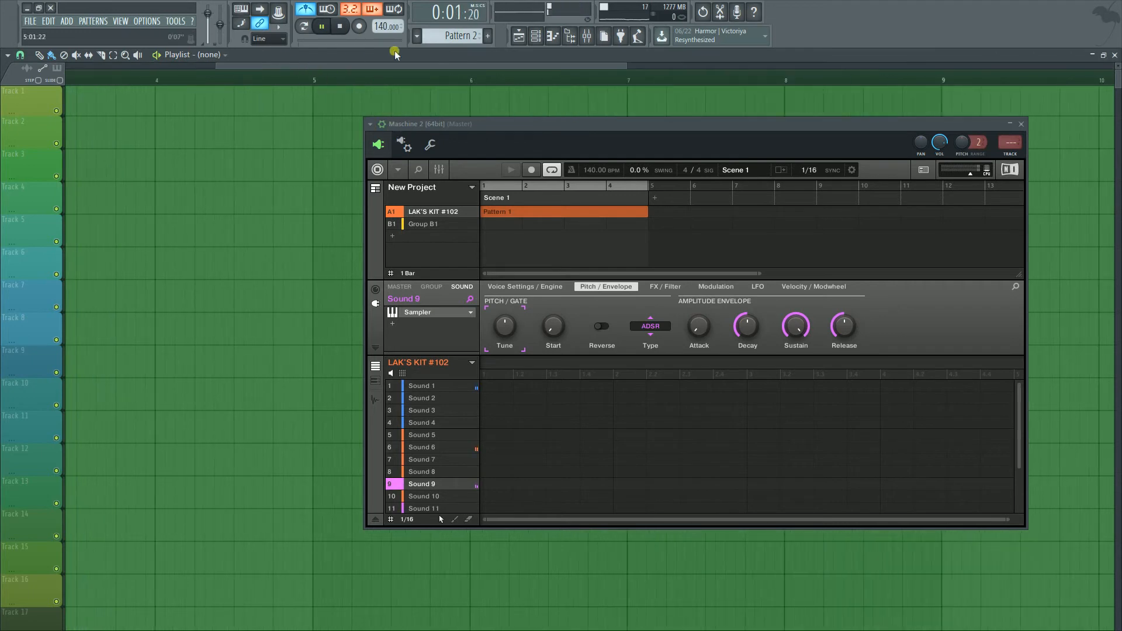
scroll(331, 109, "down", 4)
scroll(443, 39, "up", 1)
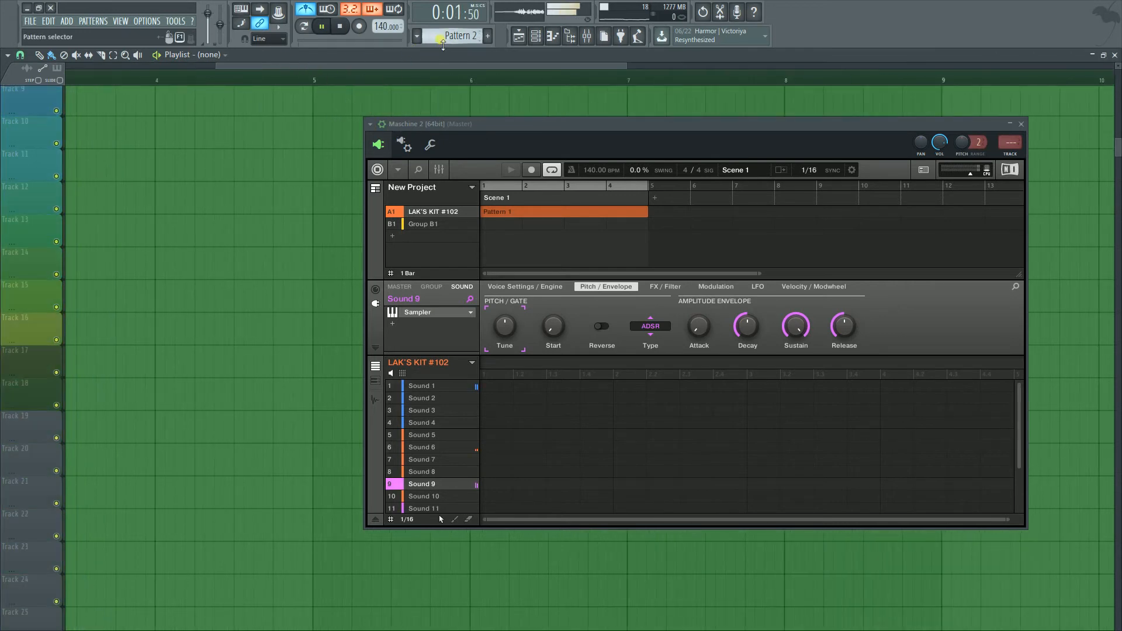
scroll(280, 113, "up", 4)
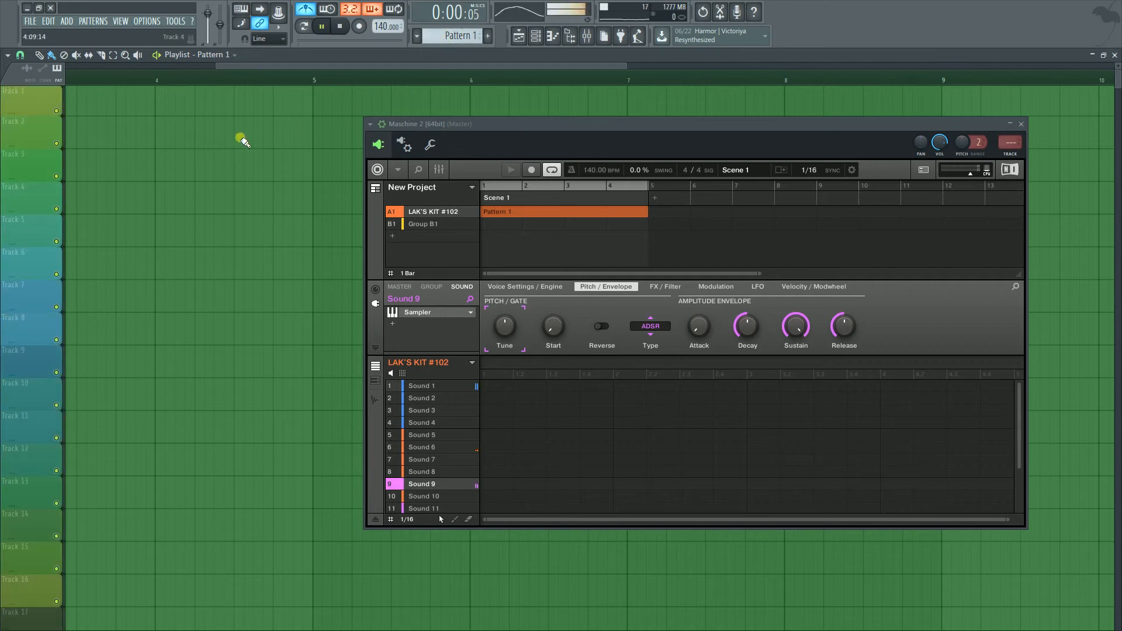
scroll(268, 80, "down", 3)
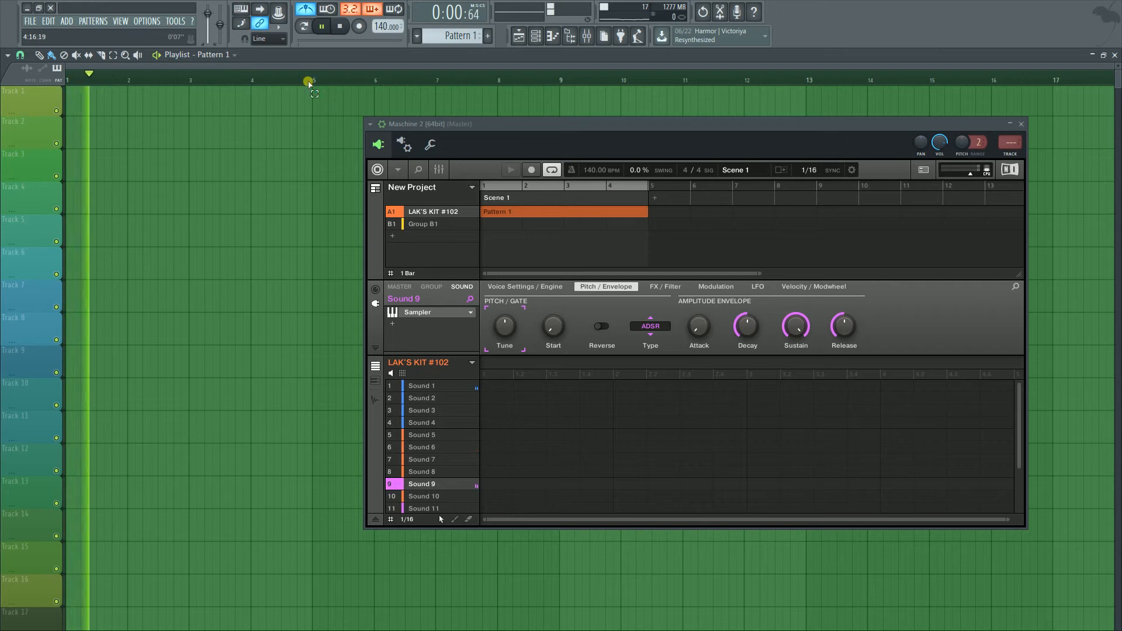
left_click_drag(311, 80, 68, 92)
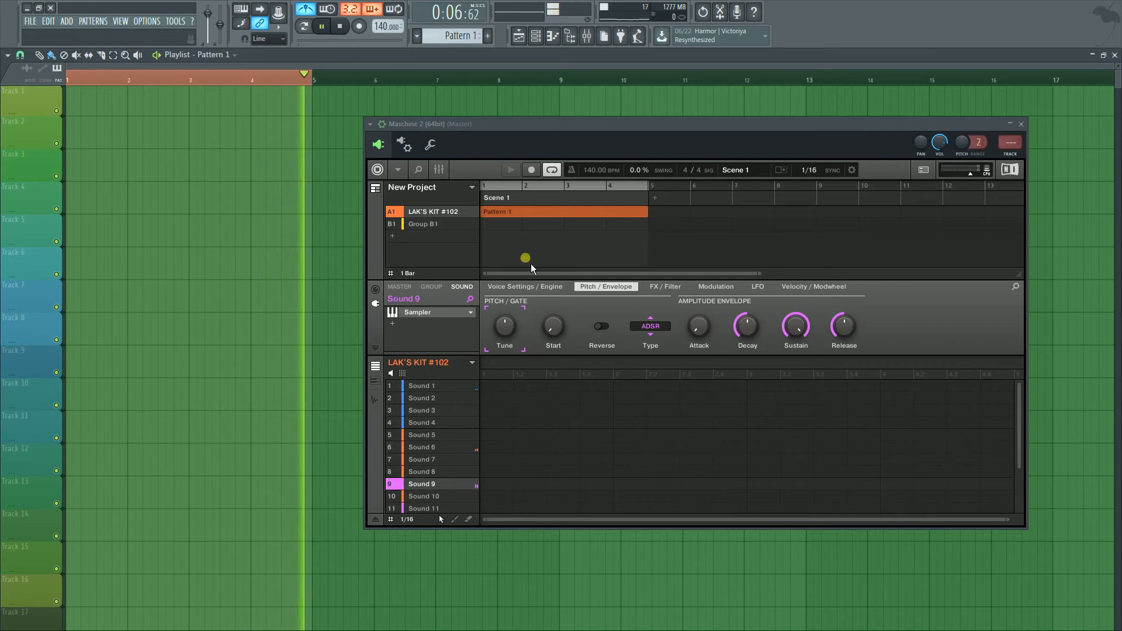
Stop playback, look at the Maschine plugin options and restart the looped playback.
key("space")
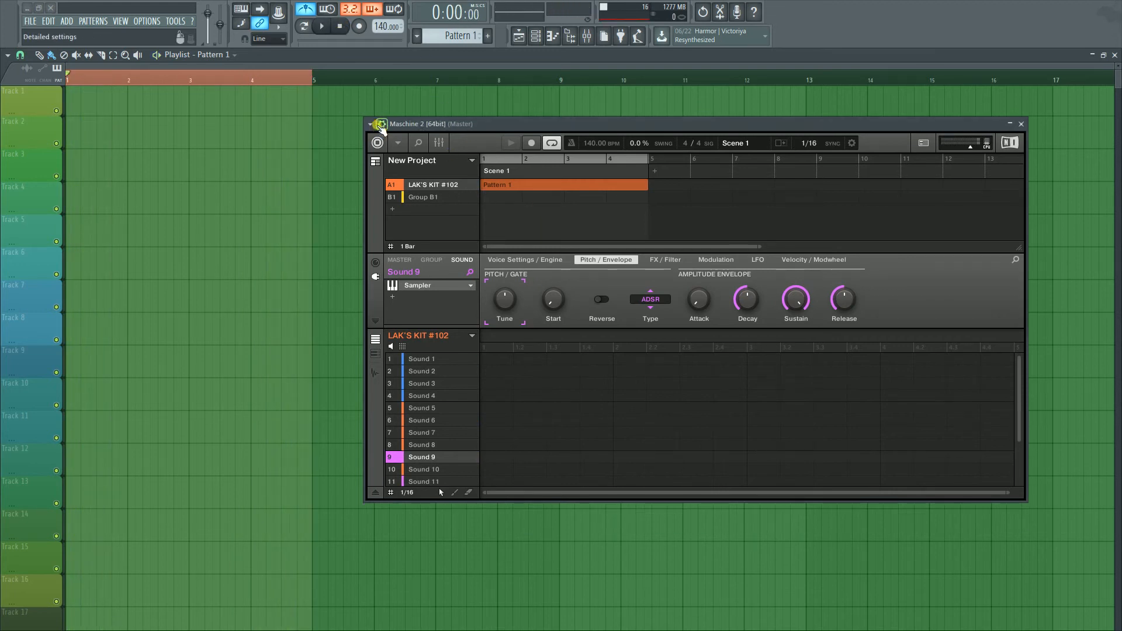
left_click(381, 126)
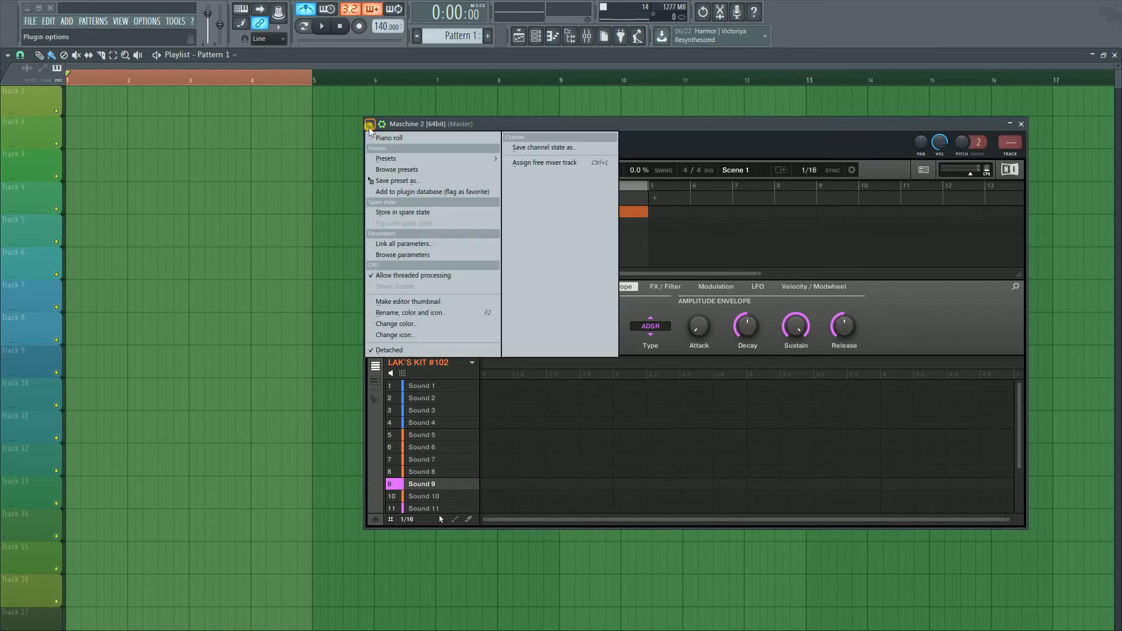
left_click(646, 132)
key("space")
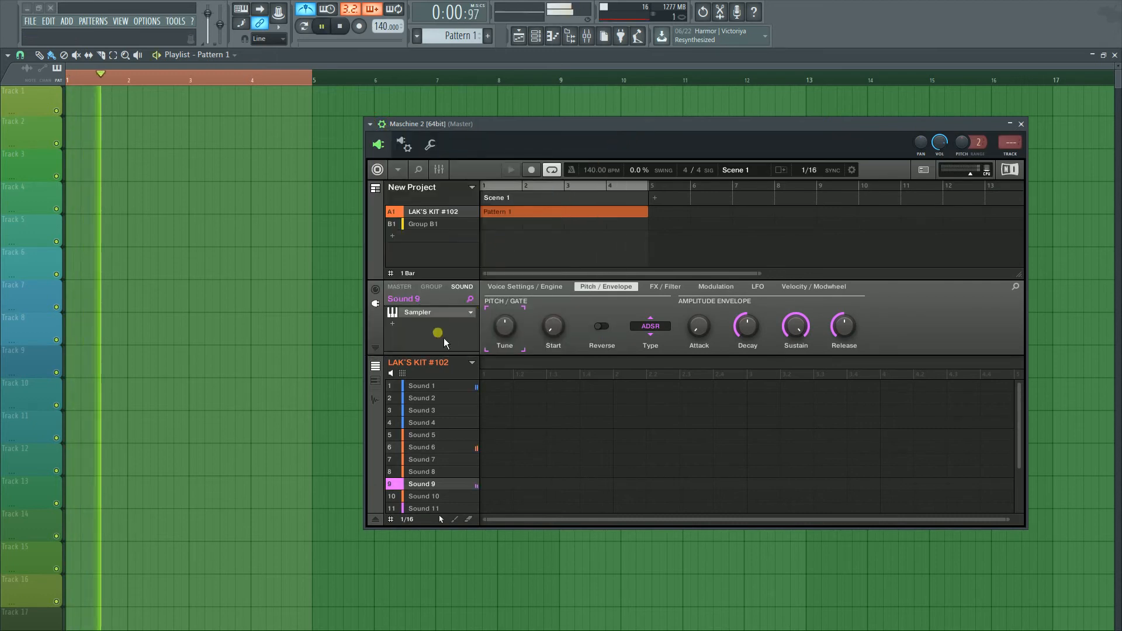
Select Pattern 1 in the Maschine arrangement to show its drum notes, and stop playback.
left_click(500, 212)
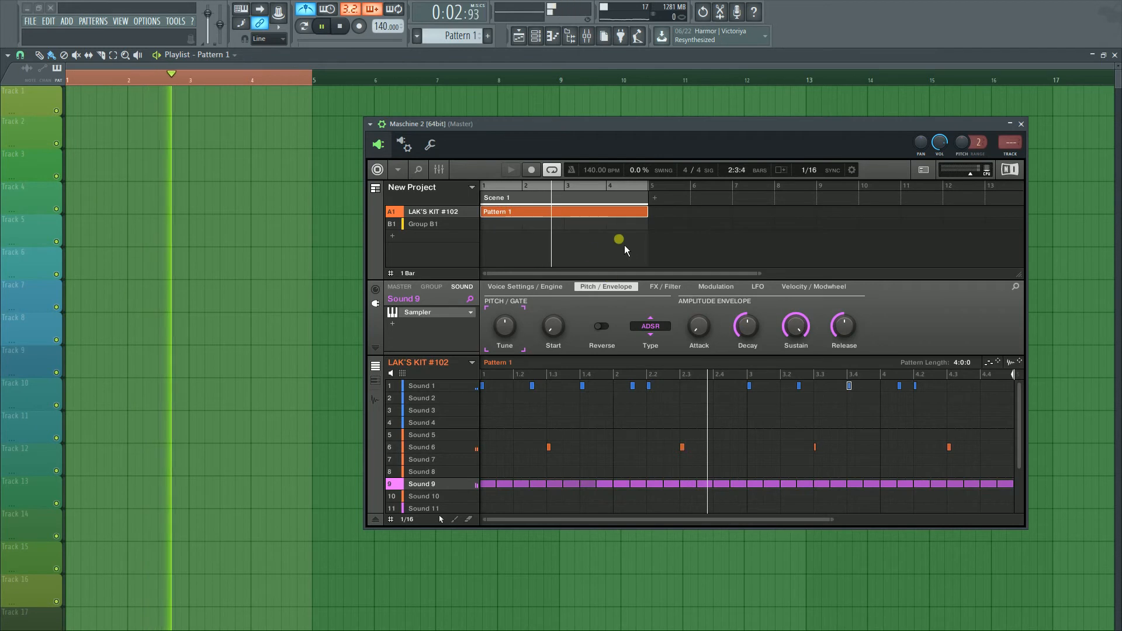
left_click(631, 385)
key("space")
left_click(755, 376)
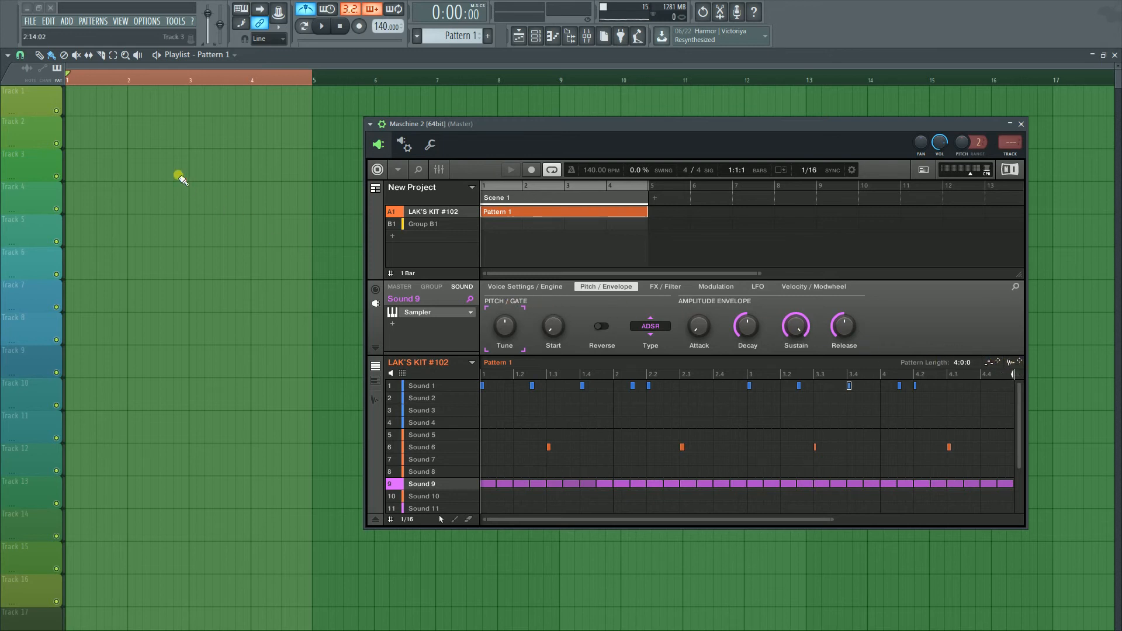
scroll(952, 427, "down", 1)
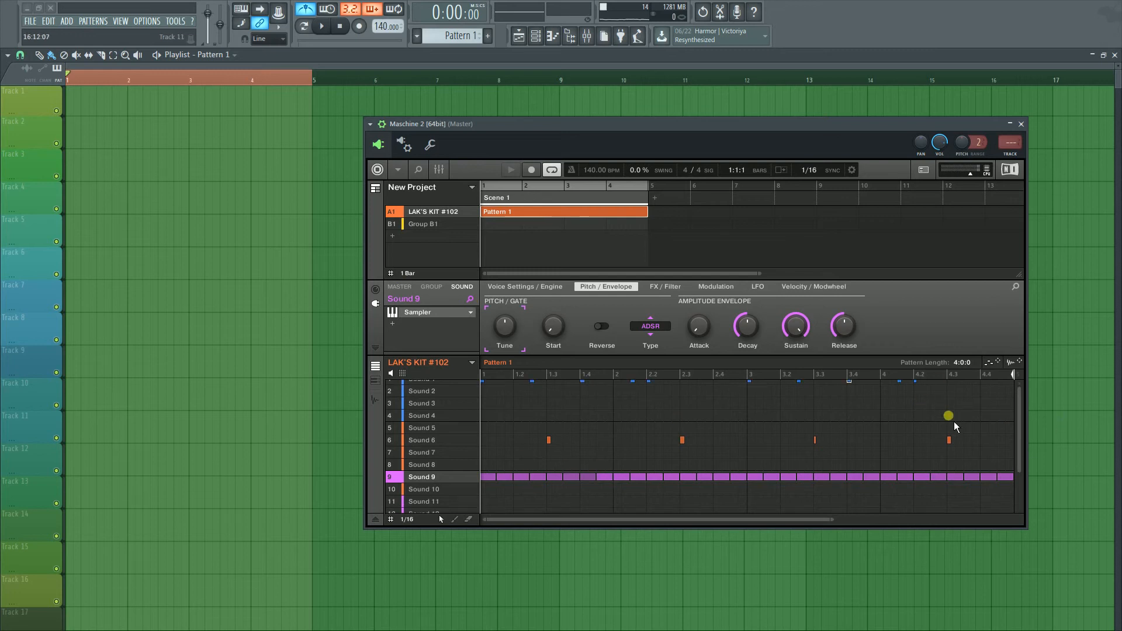
scroll(660, 477, "up", 1)
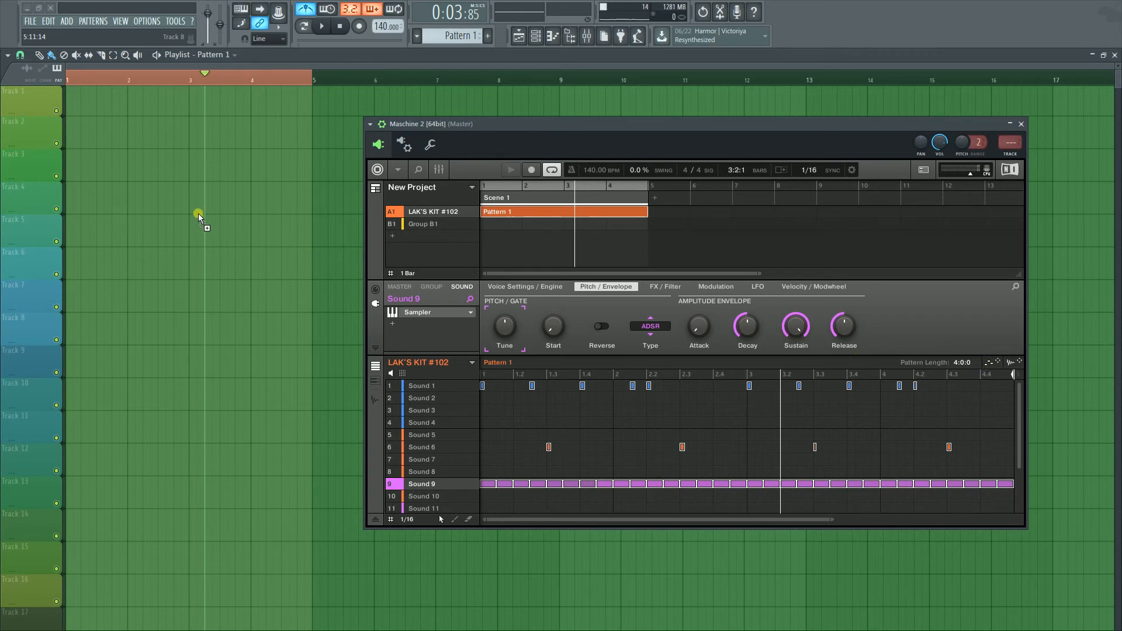
Import Maschine's Pattern 1 as MIDI into the Sampler channel in the channel rack, with only MIDI channels 1, 6 and 9 enabled.
left_click(536, 36)
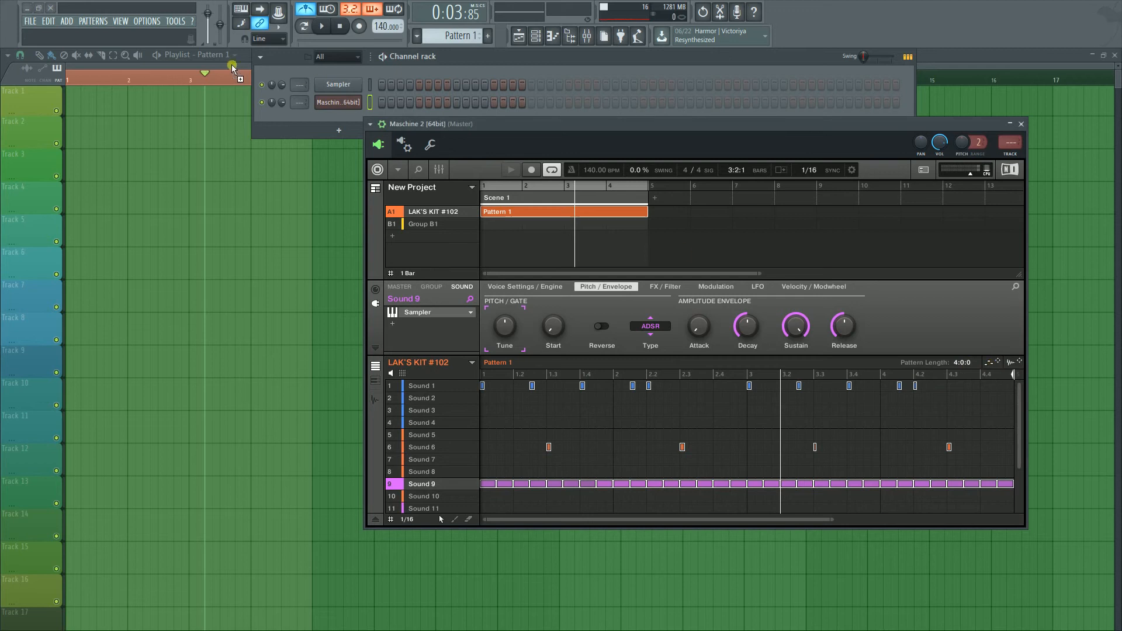
left_click(332, 83)
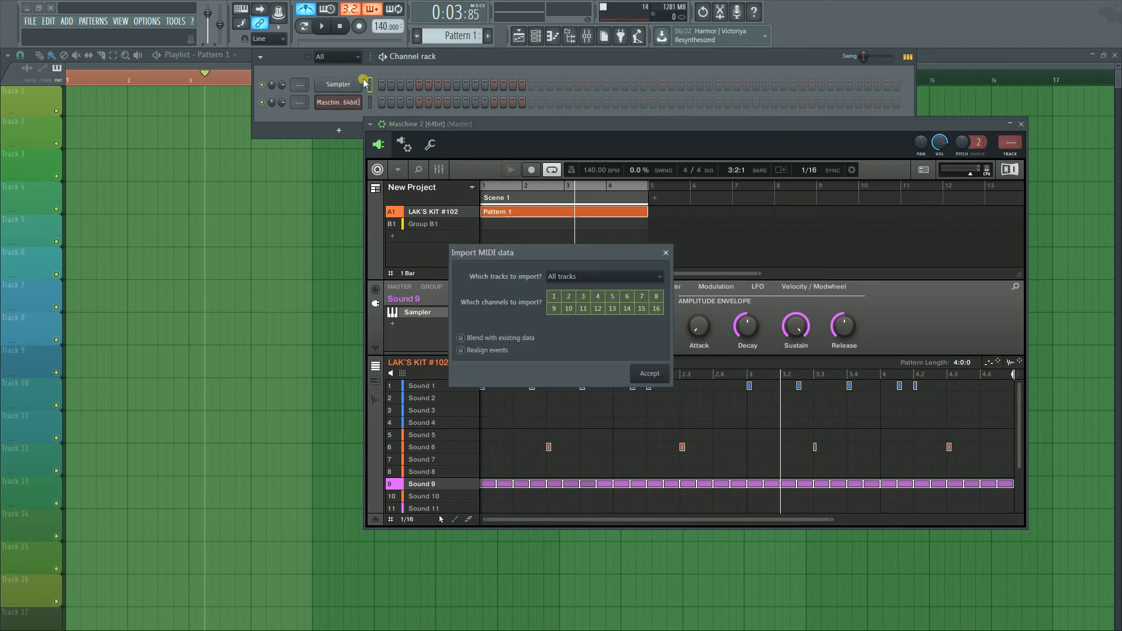
left_click_drag(586, 246, 723, 276)
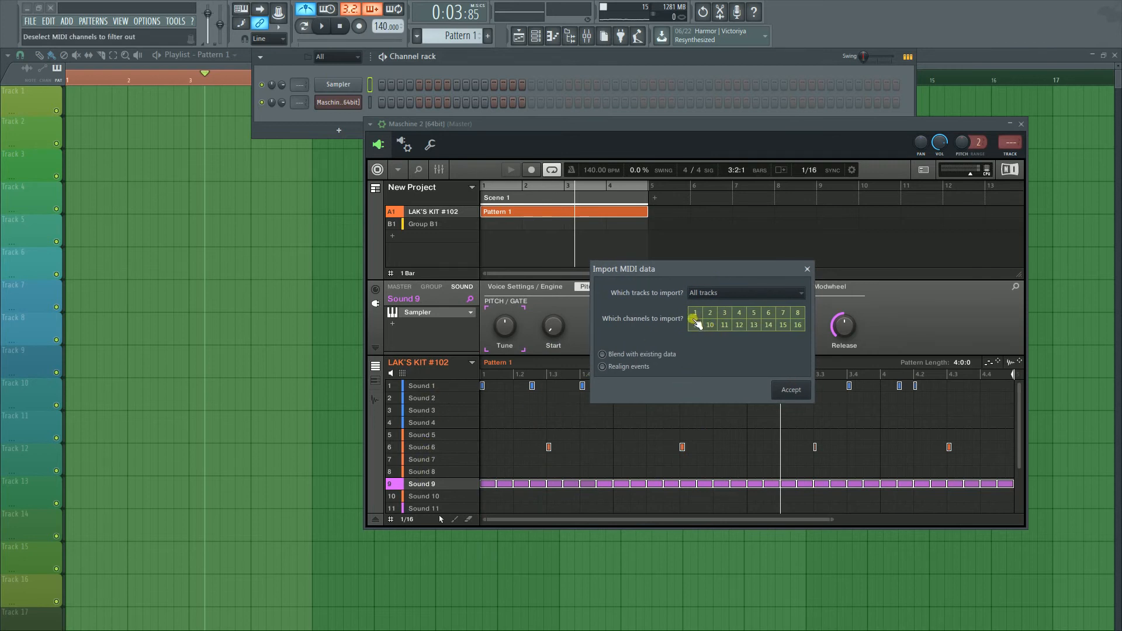
mouse_move(693, 325)
left_mouse_down()
mouse_move(807, 324)
mouse_move(747, 311)
left_mouse_up()
left_click(749, 314)
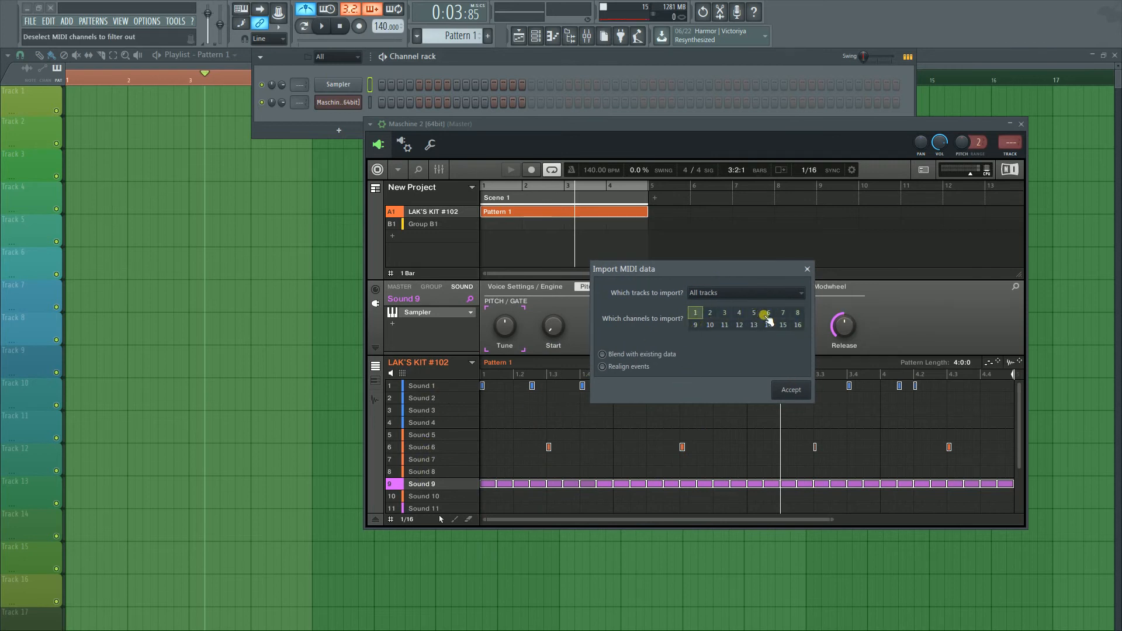
left_click(768, 314)
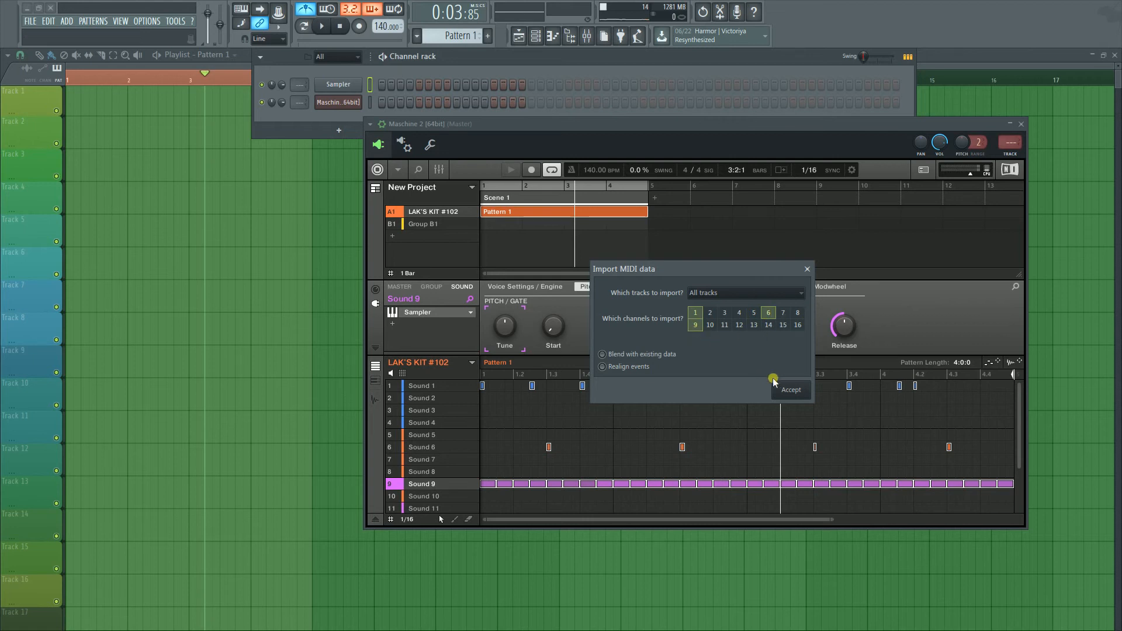
left_click(790, 390)
Open the Sampler channel's piano roll, move one C5 note in bar 1 down to B4, and close the piano roll.
right_click(356, 85)
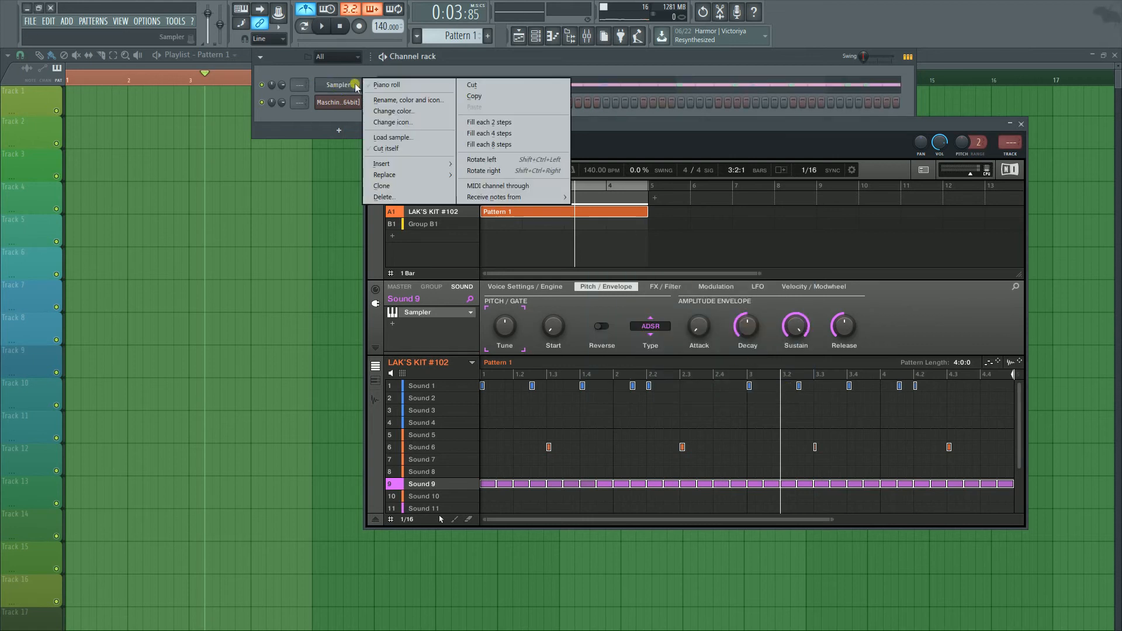
left_click(380, 87)
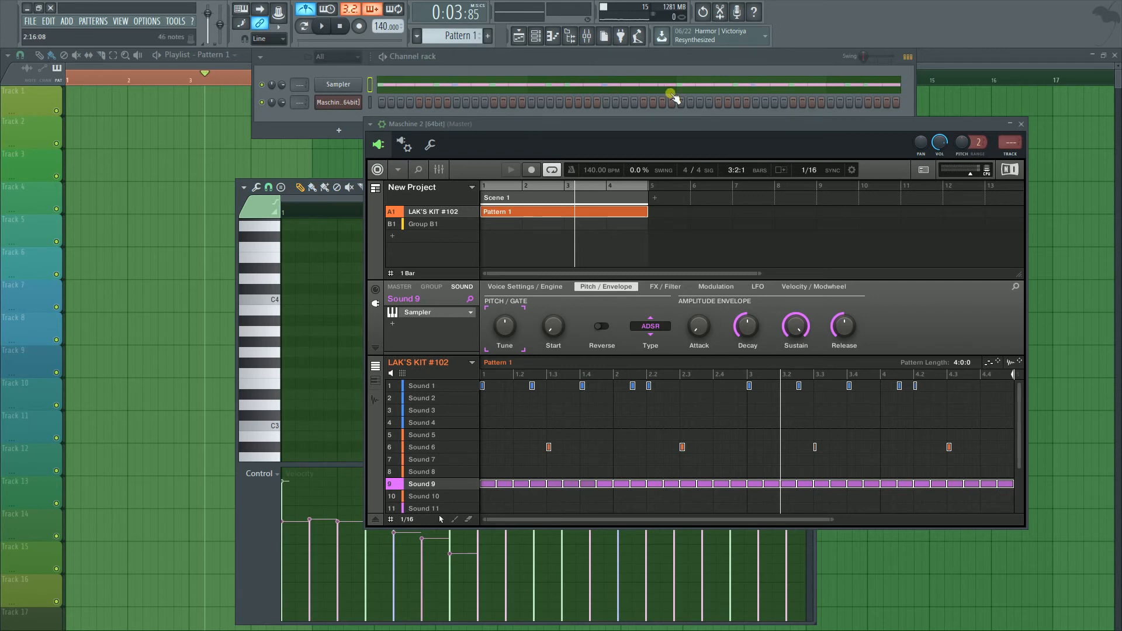
left_click_drag(653, 121, 877, 437)
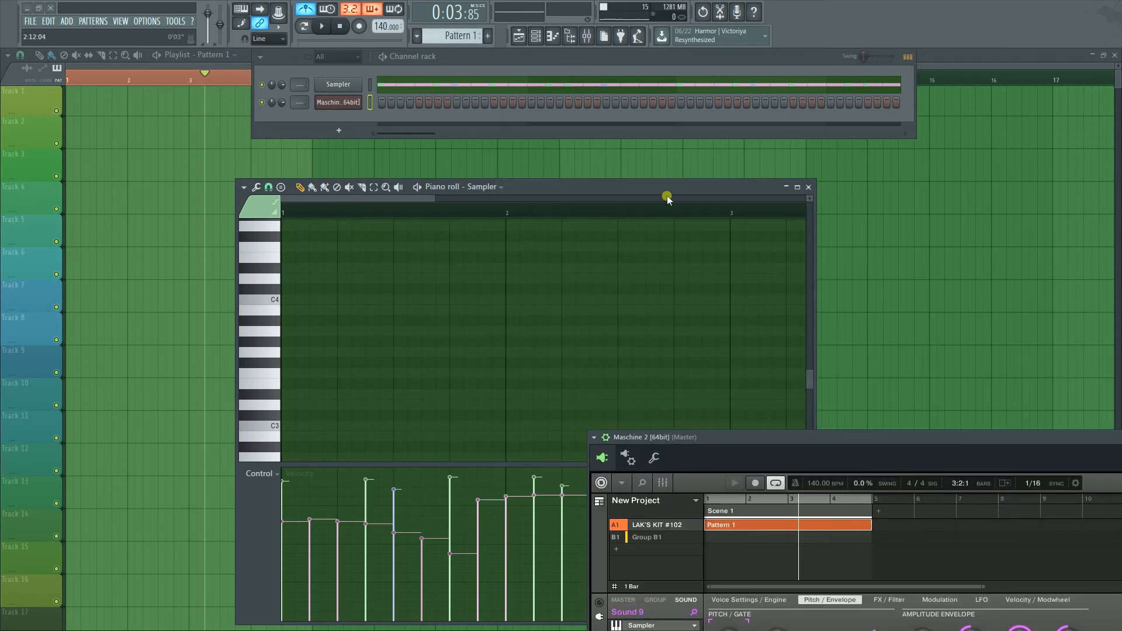
right_click(582, 283, "ctrl")
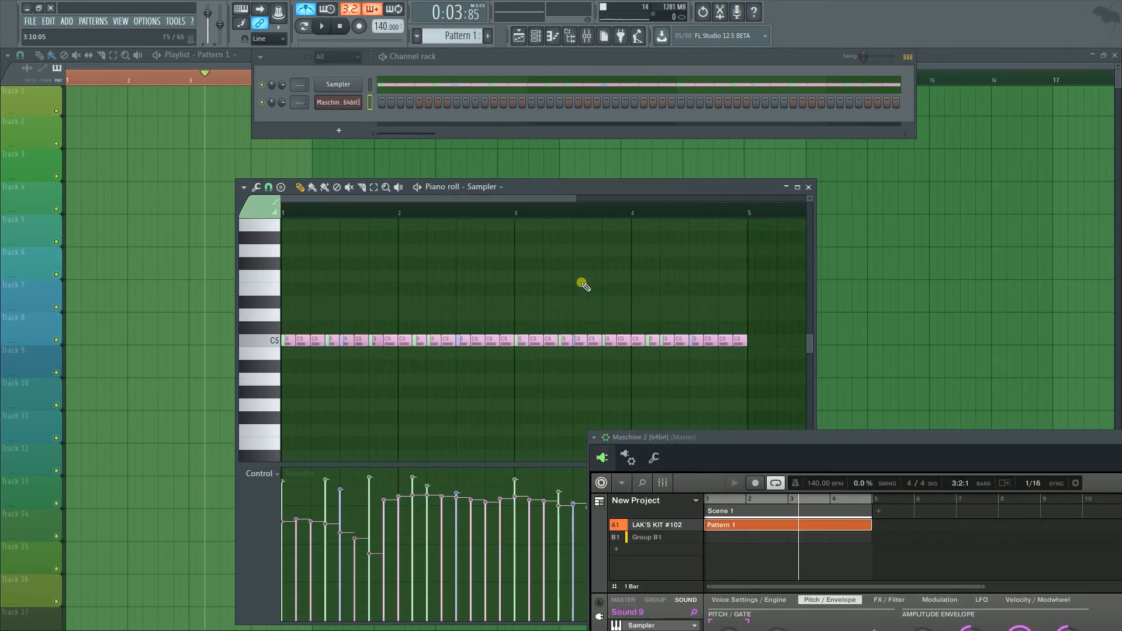
scroll(589, 327, "down", 3)
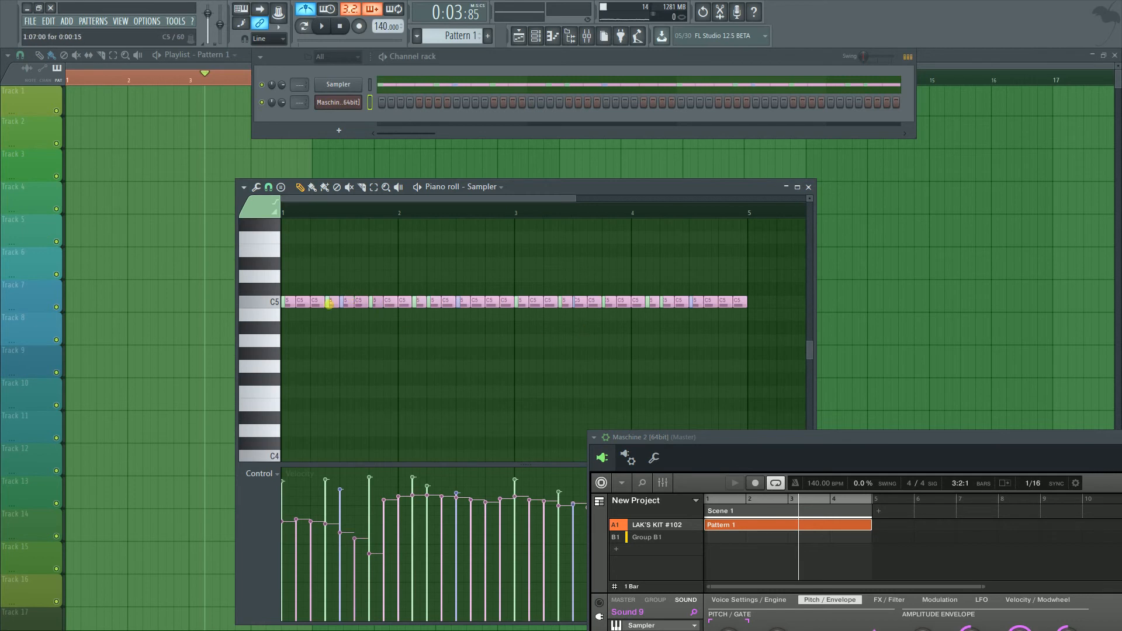
mouse_move(328, 304)
left_mouse_down()
mouse_move(325, 341)
mouse_move(326, 315)
left_mouse_up()
left_click(808, 187)
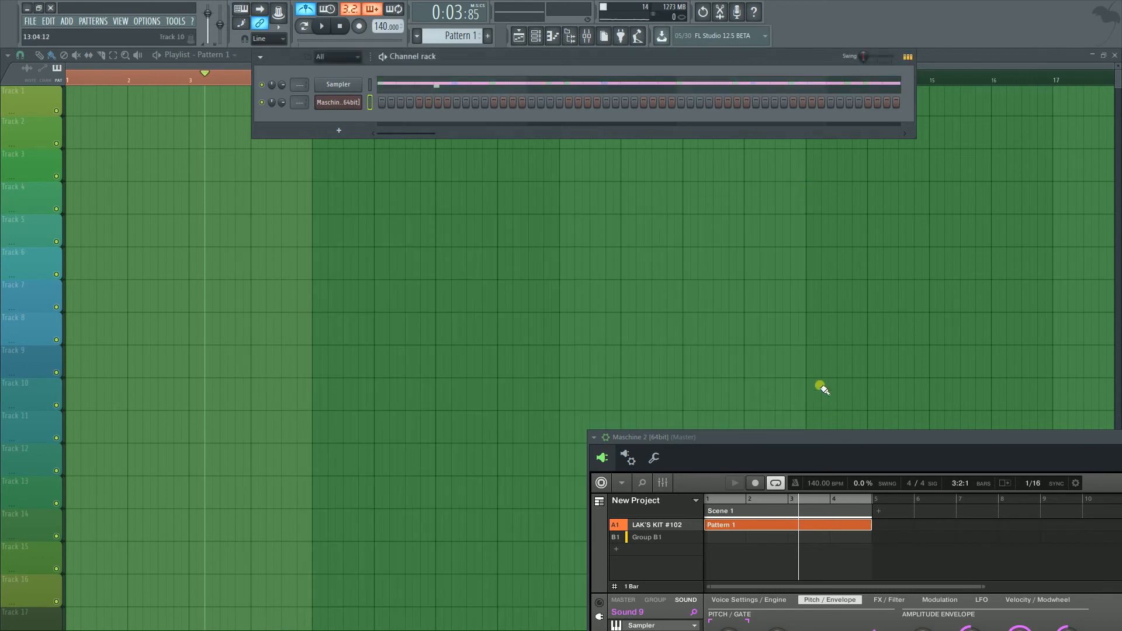
Select Sound 1 in Maschine and browse the Internal effects offered for its empty plug-in slot, leaving the slot empty.
left_click_drag(809, 435, 450, 78)
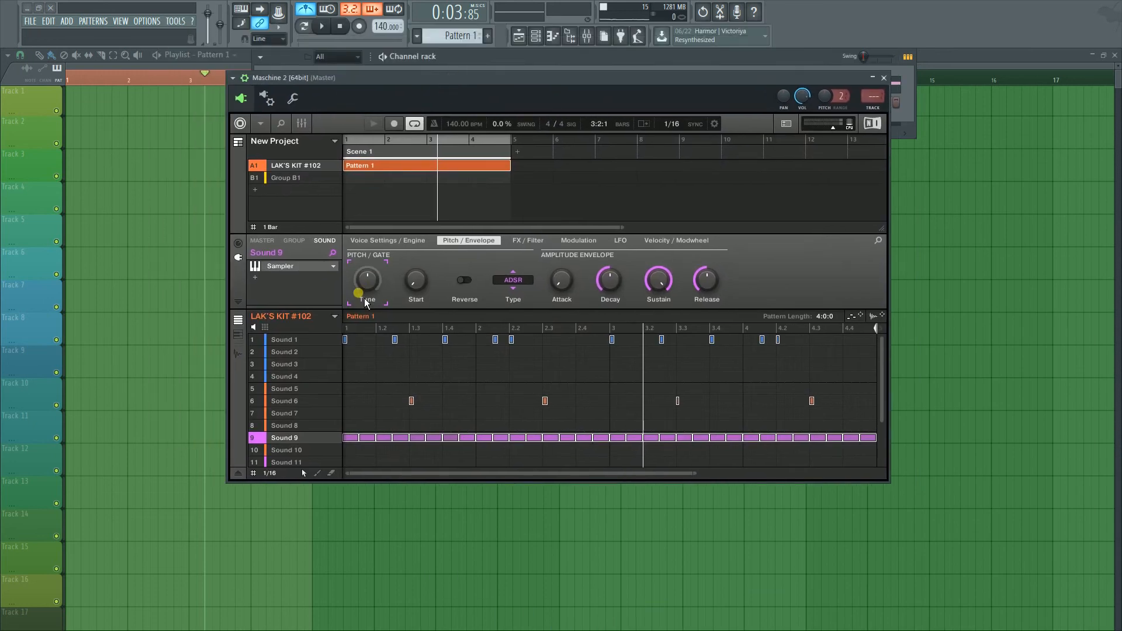
left_click(283, 341)
left_click(292, 364)
left_click(286, 352)
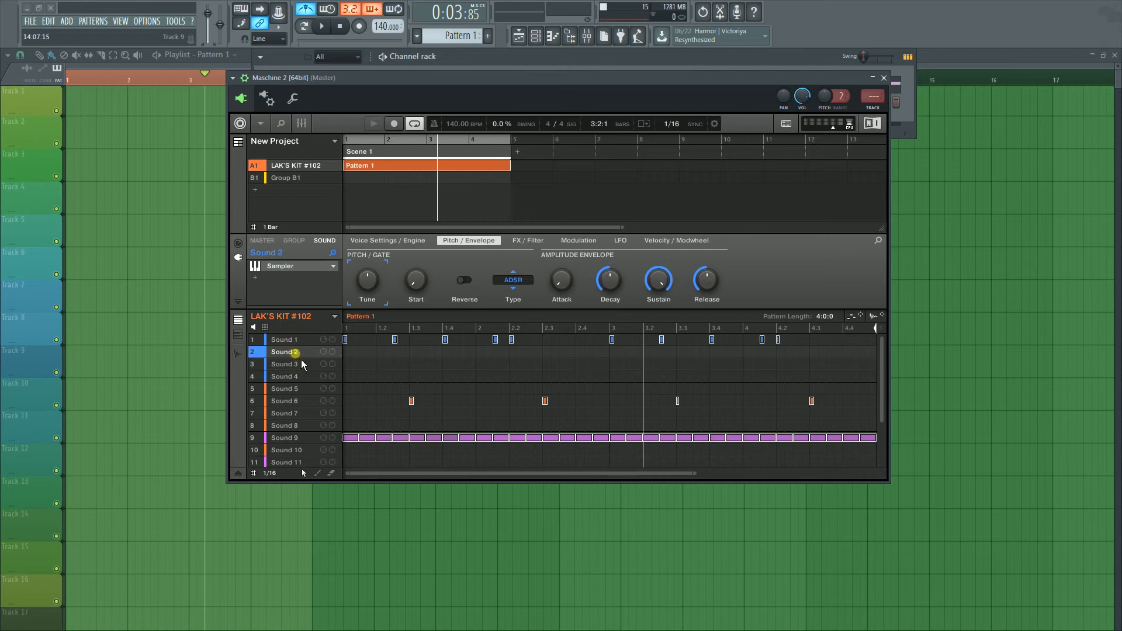
left_click(298, 342)
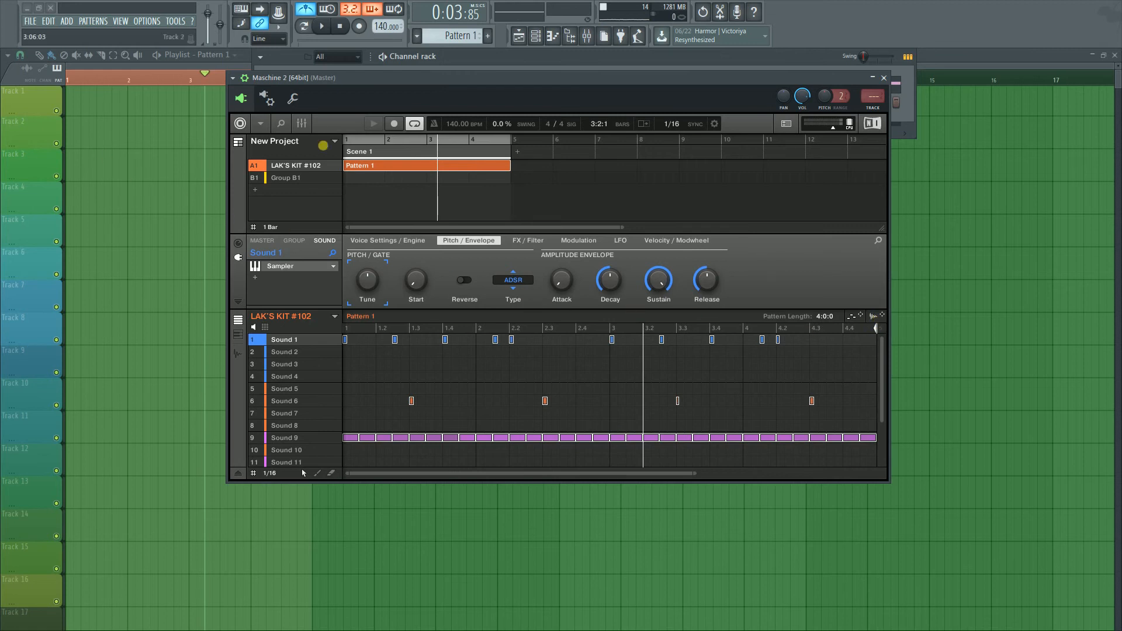
left_click(255, 275)
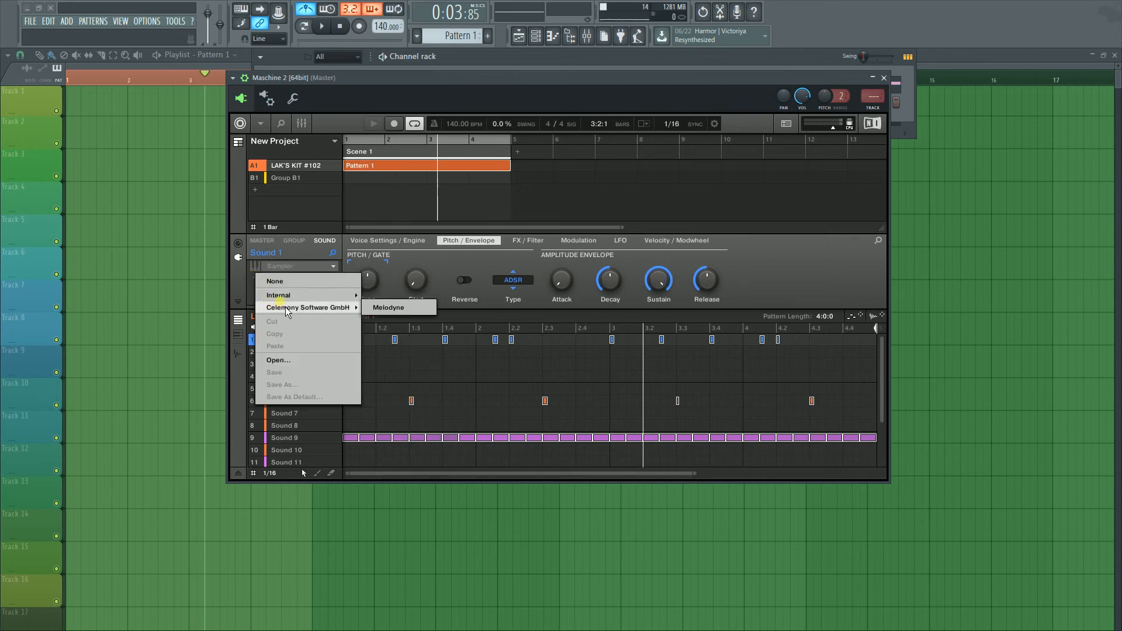
mouse_move(292, 295)
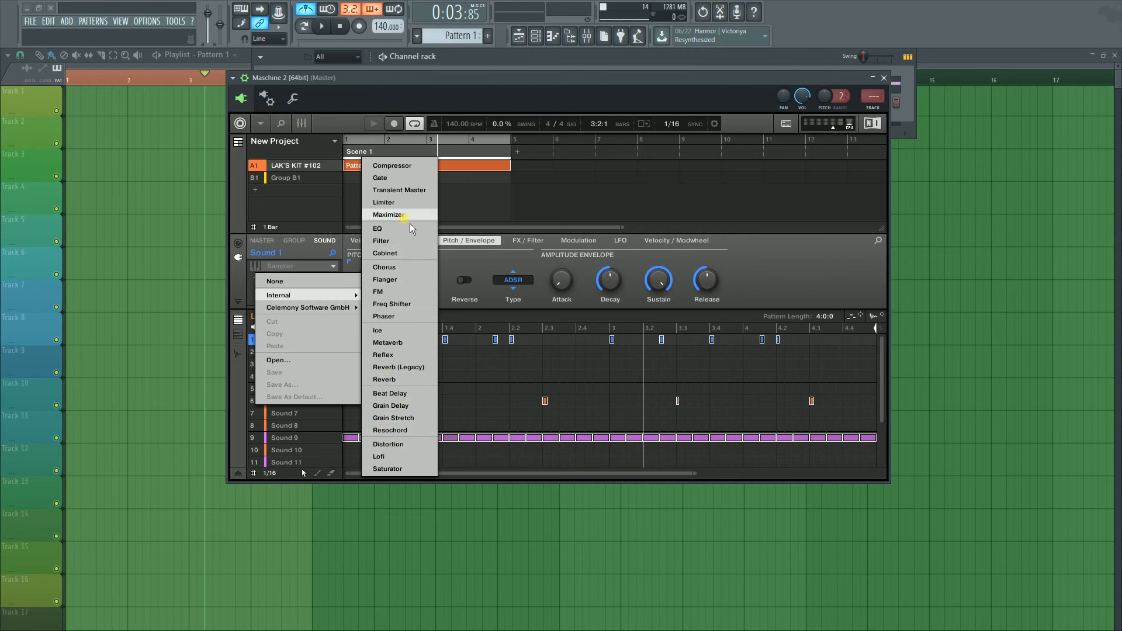
left_click(782, 276)
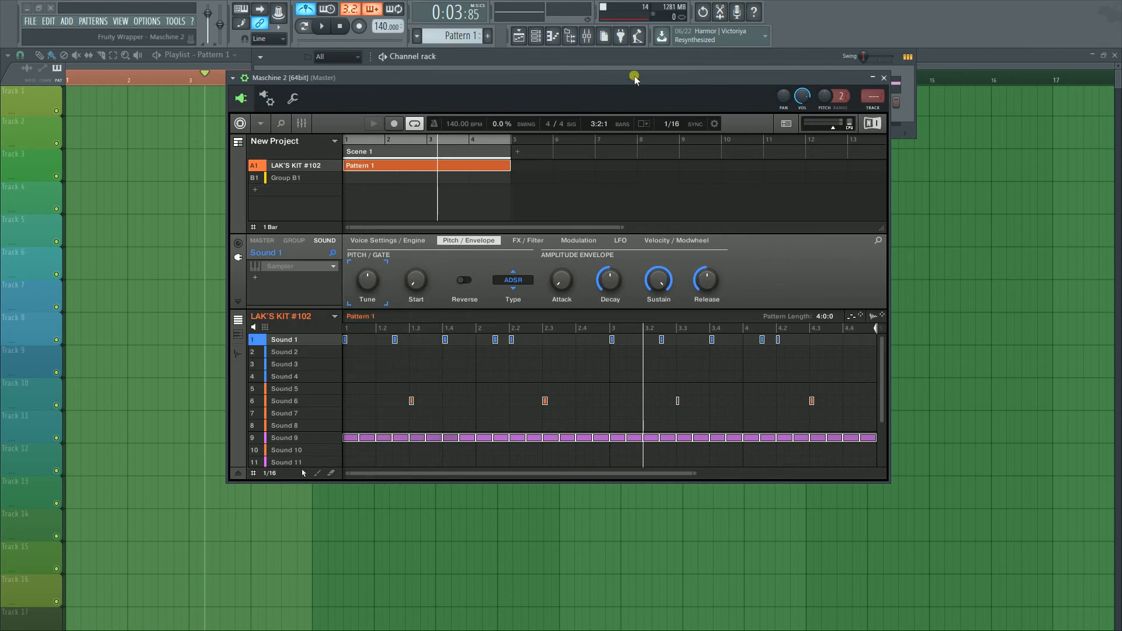
Open the mixer, play the Maschine pattern to check the track levels, and stop playback.
left_click_drag(632, 78, 727, 124)
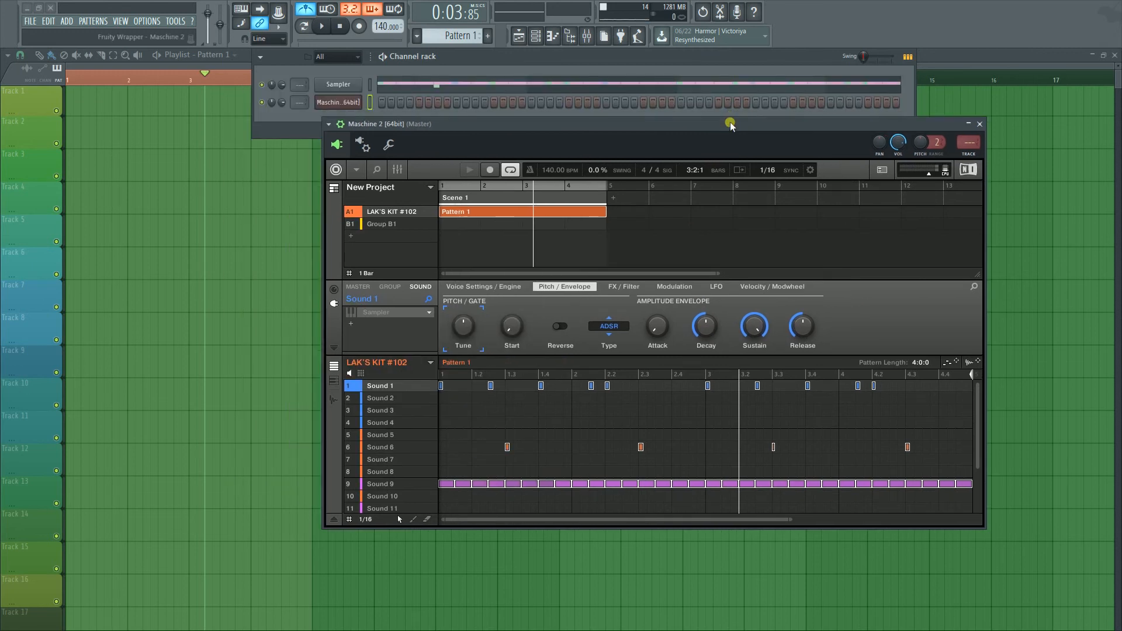
left_click(586, 35)
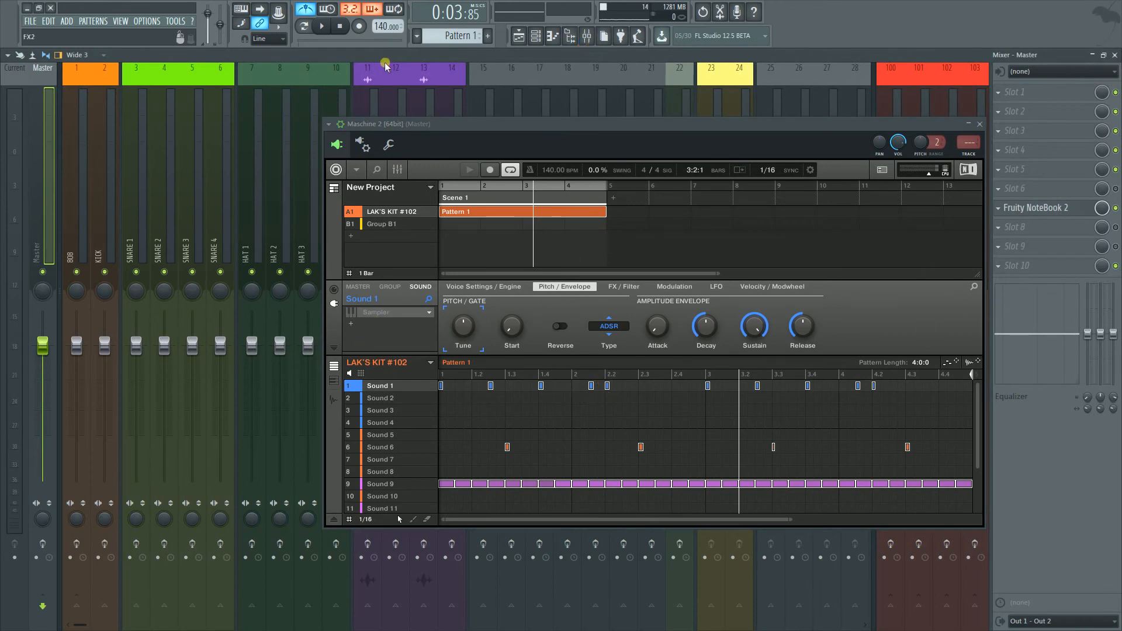
left_click(326, 29)
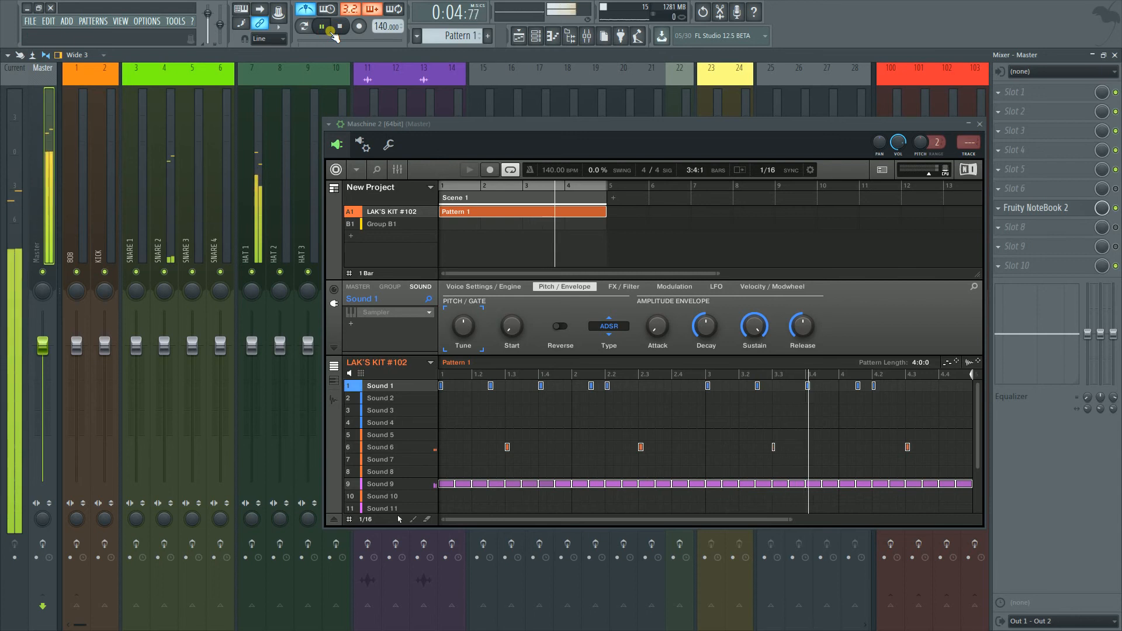
key("space")
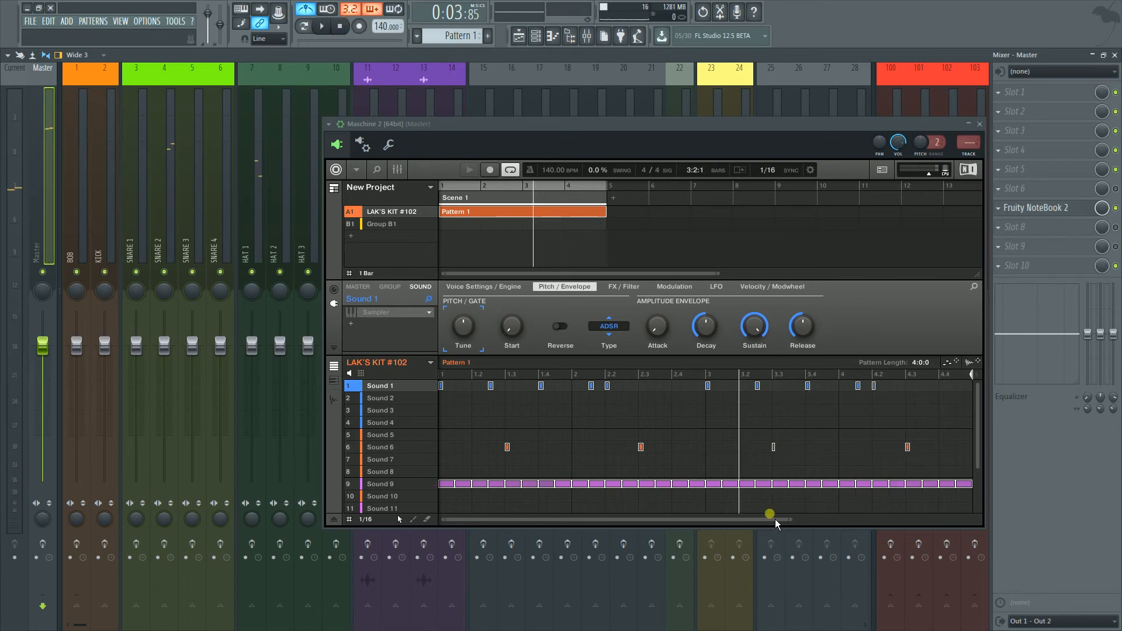
left_click_drag(794, 525, 1118, 472)
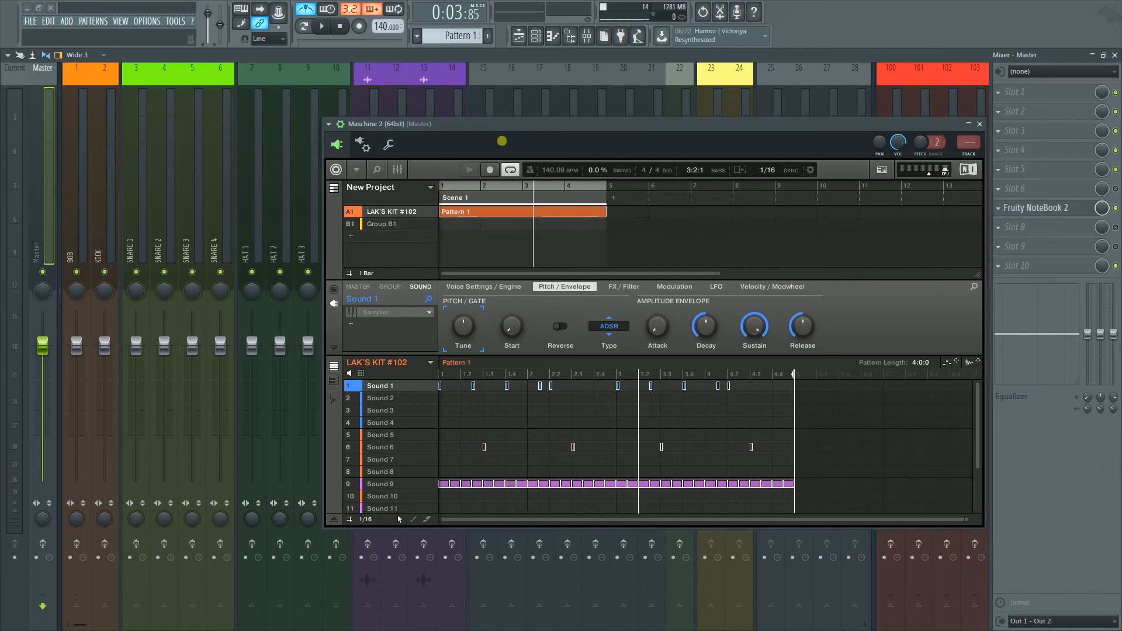
Bring back the playlist and channel rack, play the four-bar loop and stop it.
left_click(518, 36)
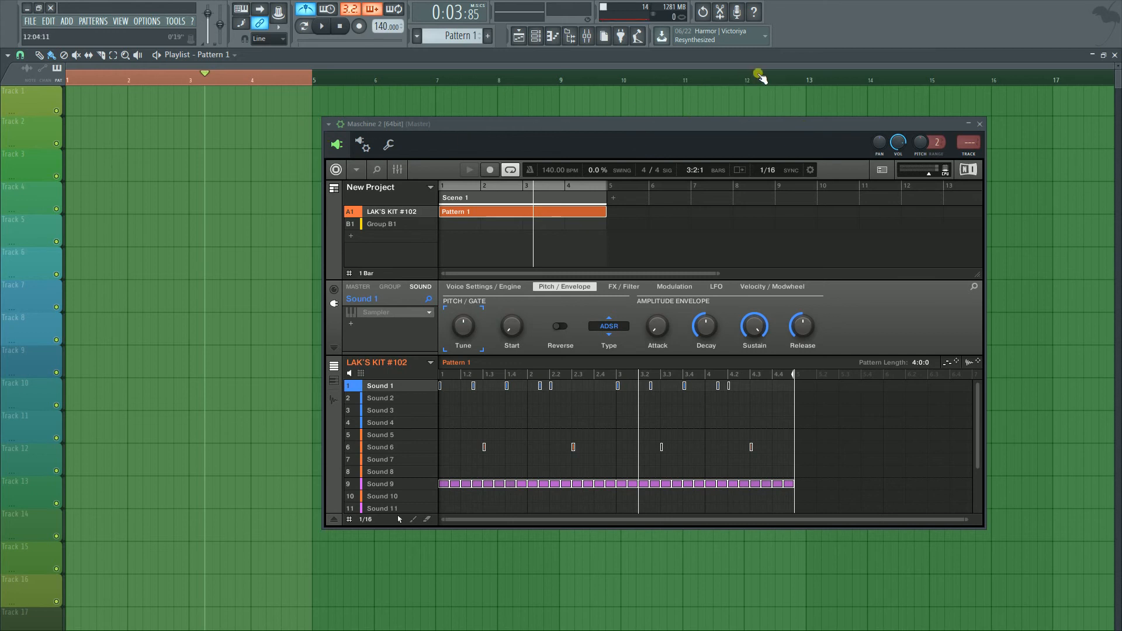
left_click(538, 37)
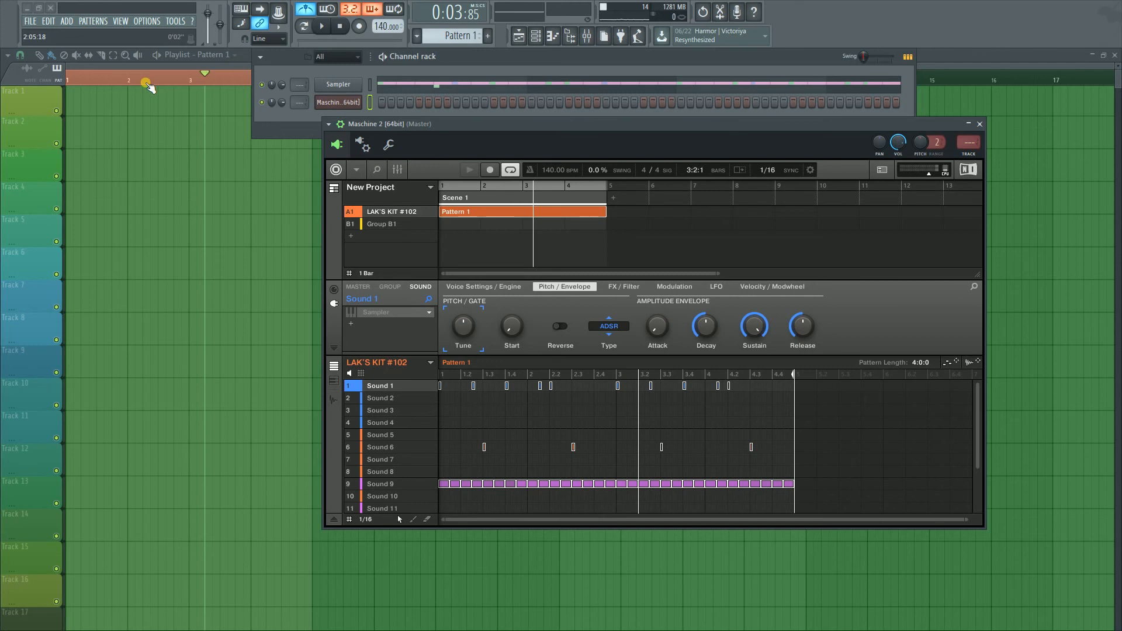
left_click(561, 102)
left_click(497, 212)
left_click(501, 334)
left_click(624, 421)
left_click(321, 26)
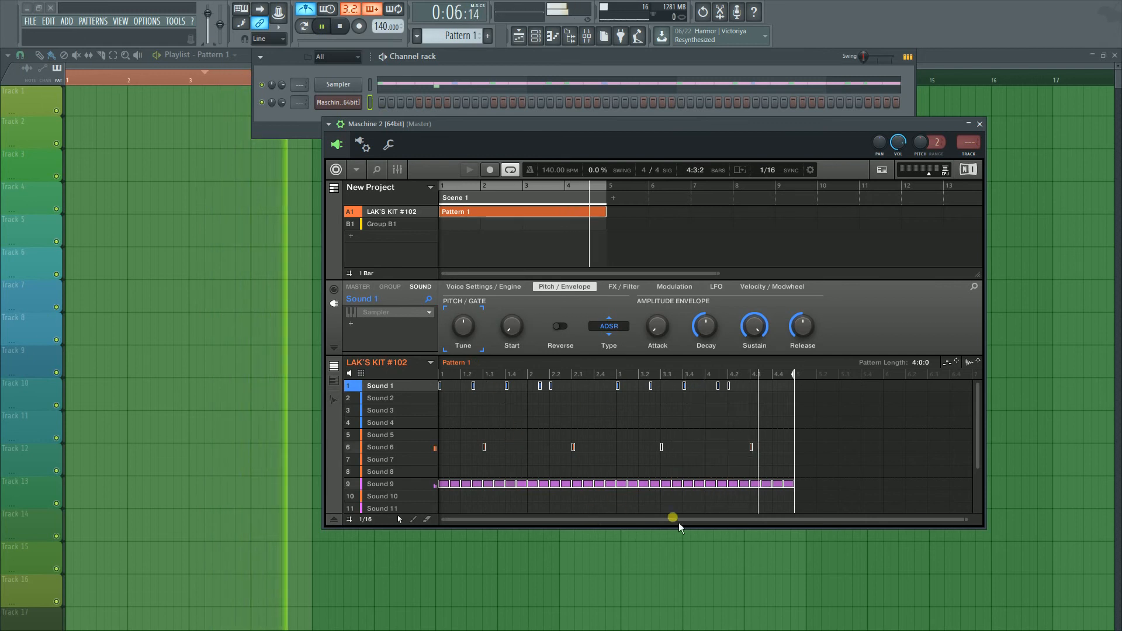
left_click(339, 26)
Select Sound 5 in Maschine and open the Maschine 2 channel's piano roll alongside the plugin window.
left_click(406, 436)
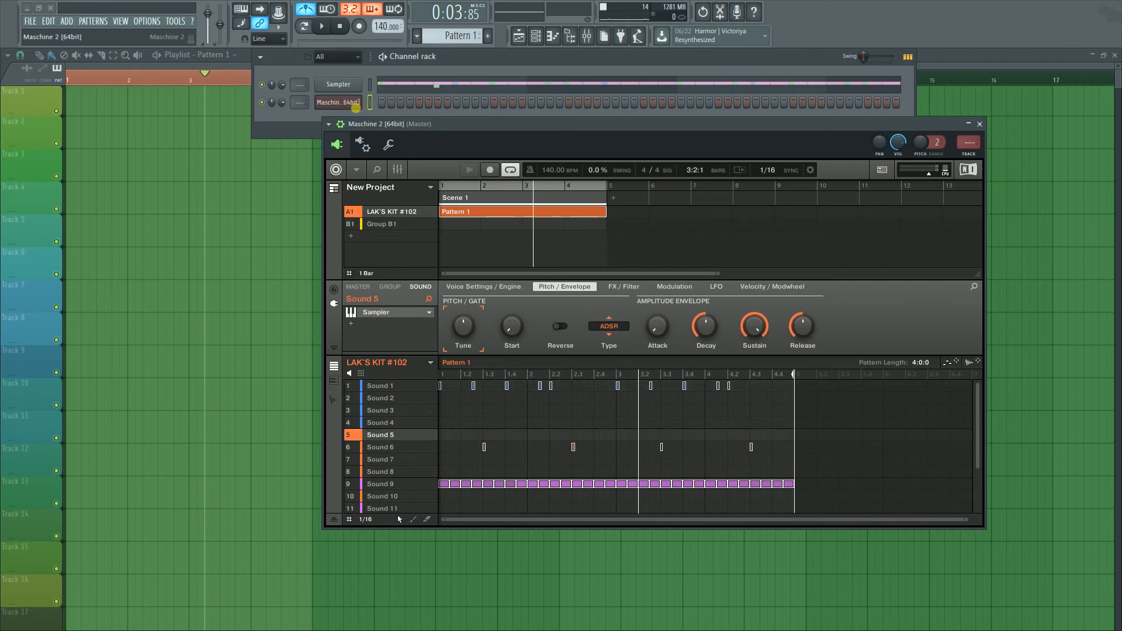
right_click(351, 103)
left_click(384, 103)
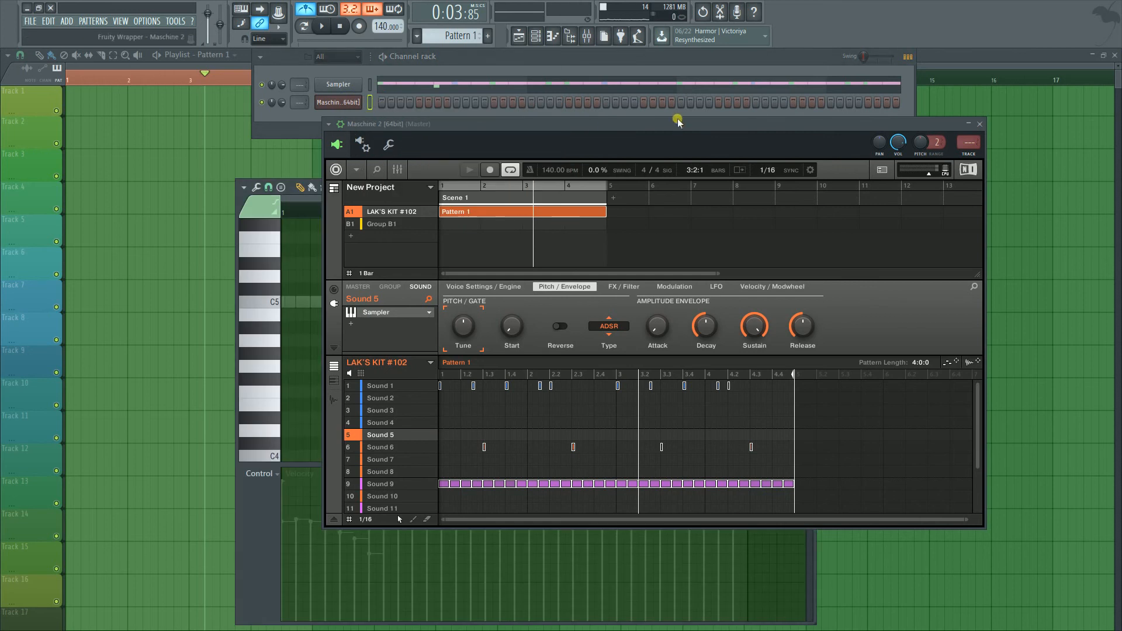
left_click_drag(678, 121, 948, 152)
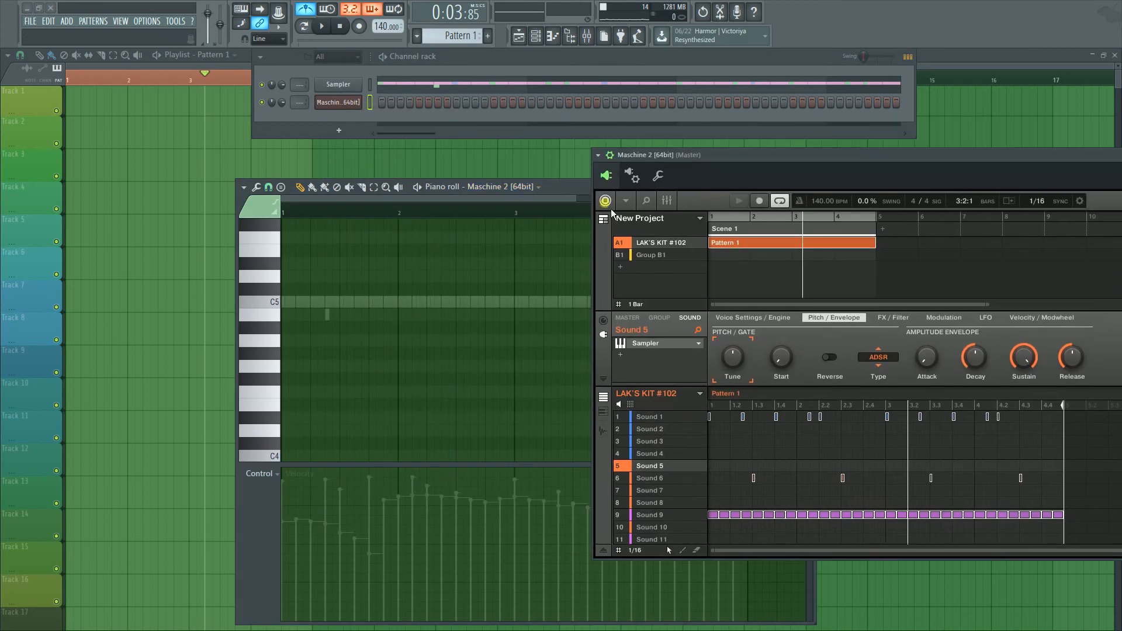
left_click_drag(578, 188, 489, 171)
Reset the transport to the song start, play the loop briefly and stop it.
left_click(339, 27)
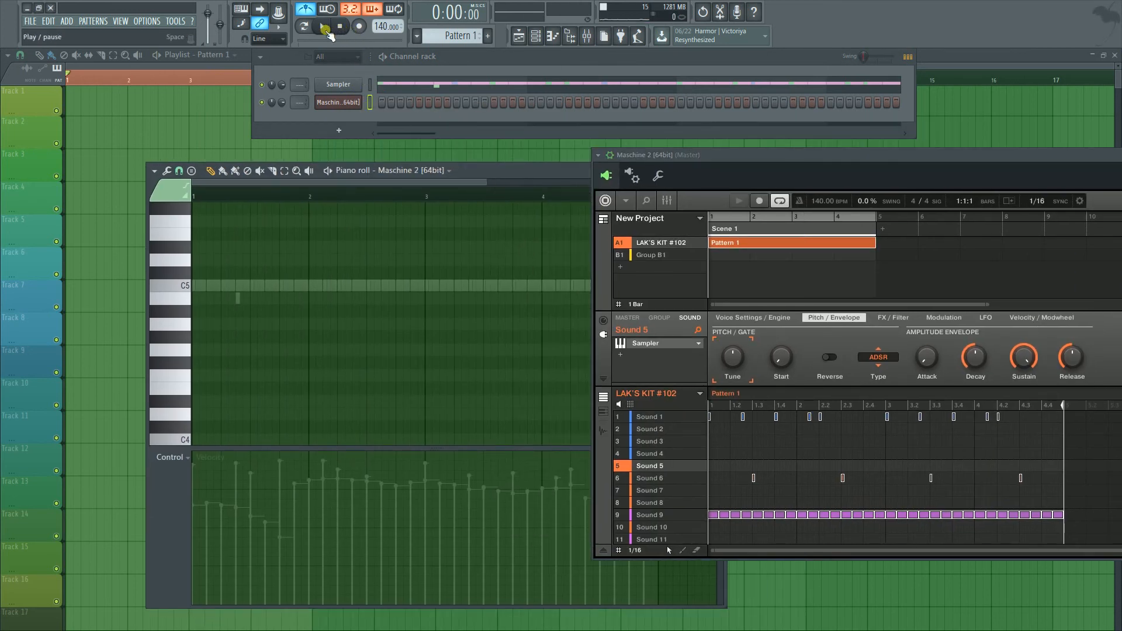
left_click(326, 32)
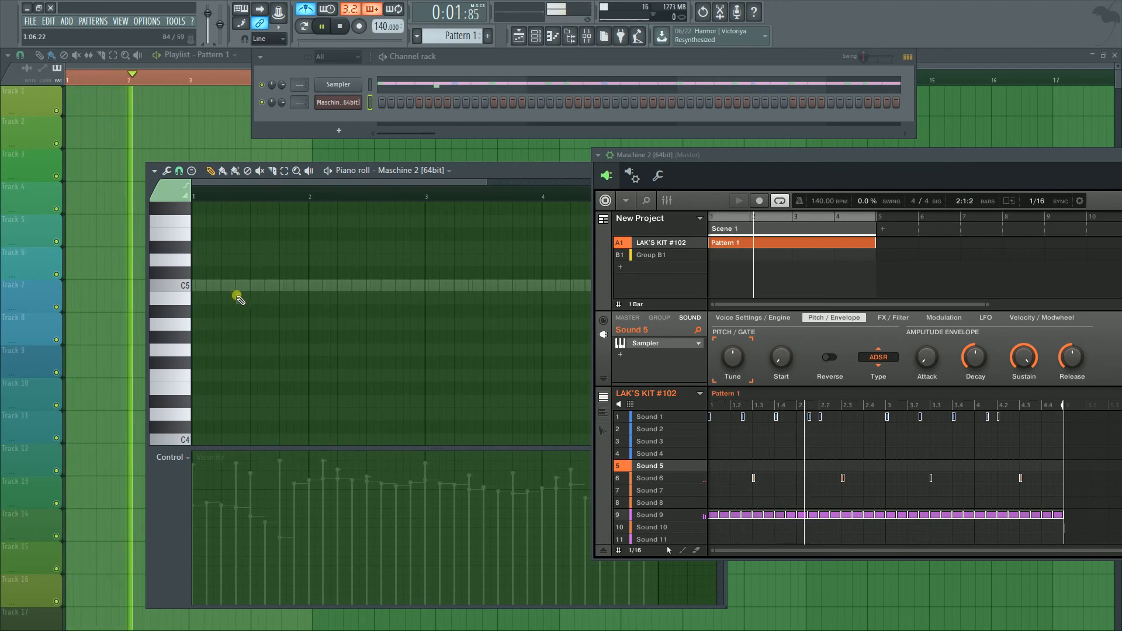
key("space")
Add four C5 notes to the Maschine 2 piano roll, one in the second half of each of the four bars.
left_click(260, 285)
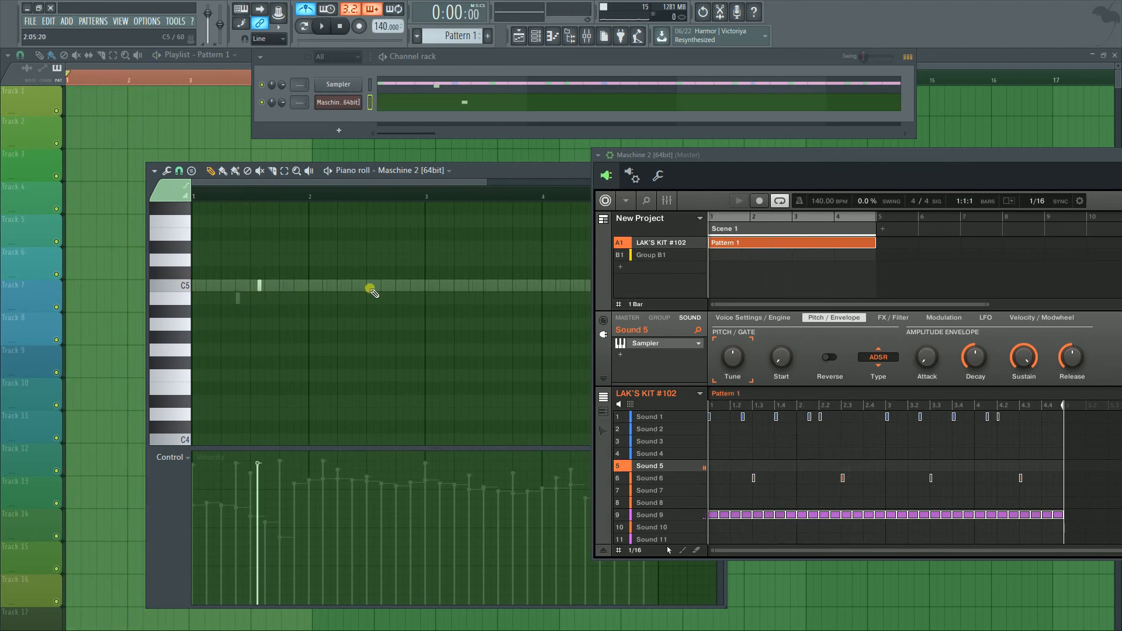
left_click(390, 285)
left_click(485, 285)
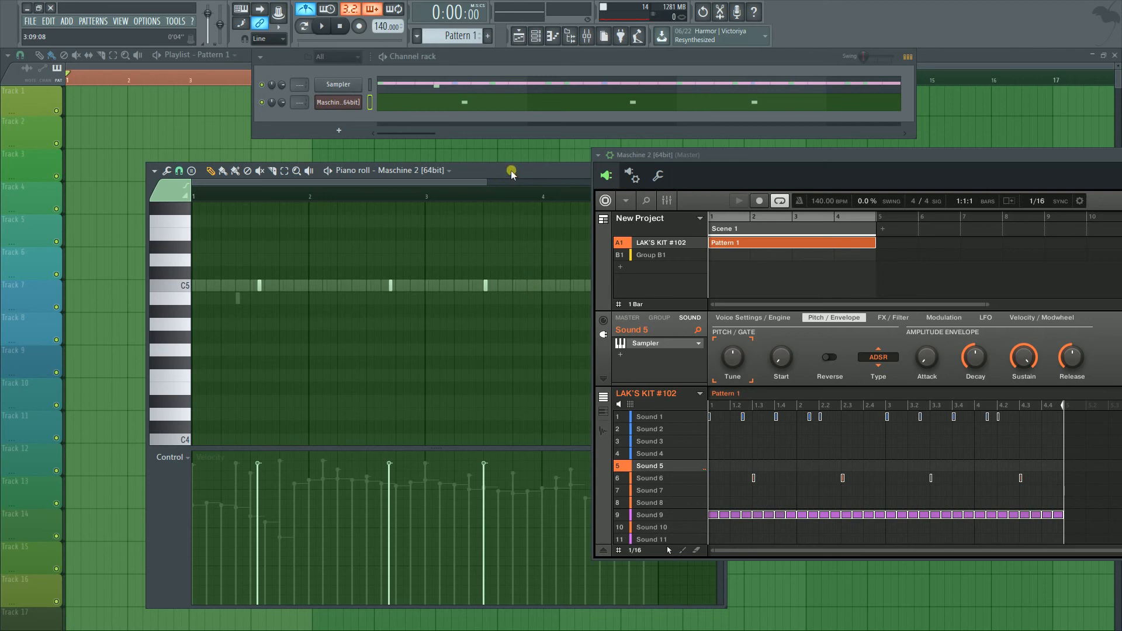
left_click_drag(512, 172, 320, 187)
left_click(425, 301)
left_click_drag(413, 192, 503, 165)
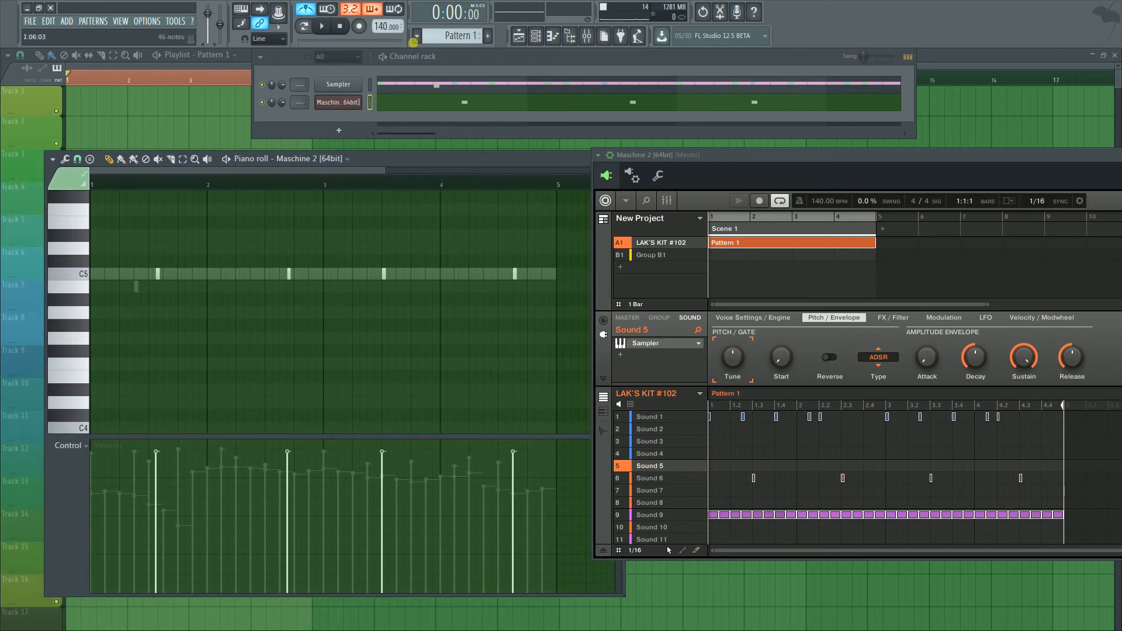
Play the loop with the new C5 notes and move the piano roll further away from the Maschine window.
key("space")
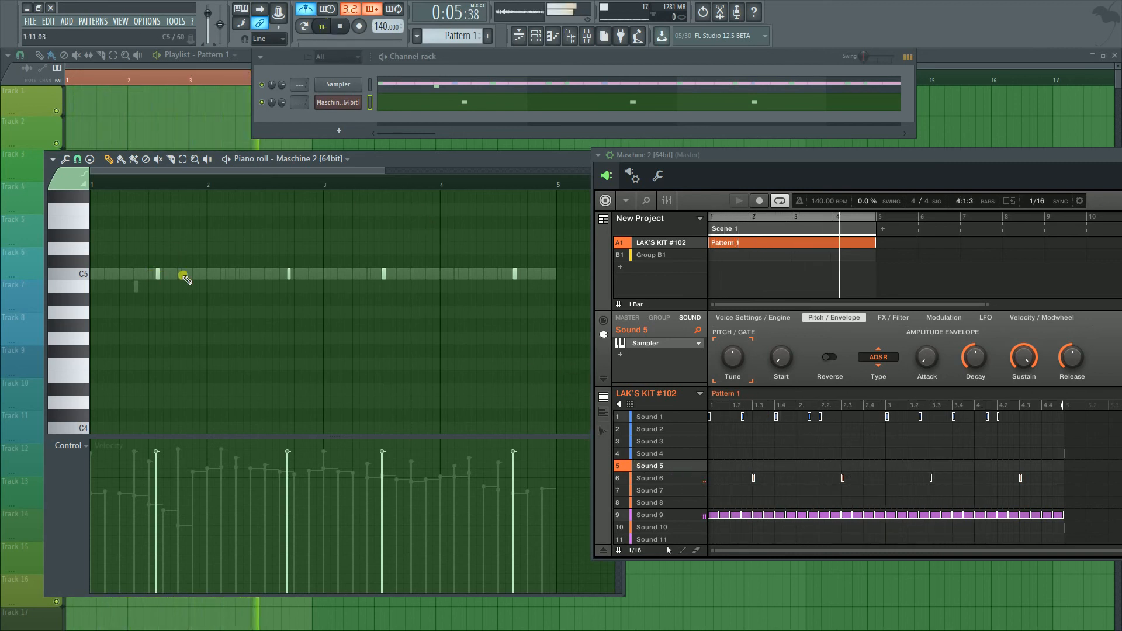
left_click_drag(489, 161, 371, 173)
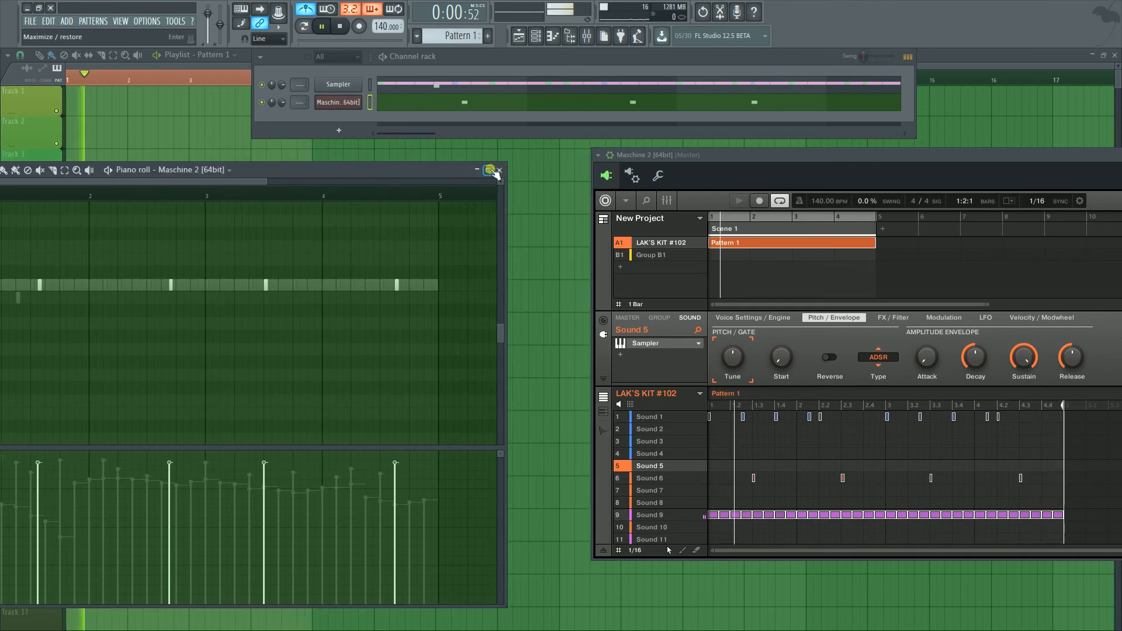
Close the piano roll, reselect Sound 5 in Maschine and stop playback.
left_click(499, 170)
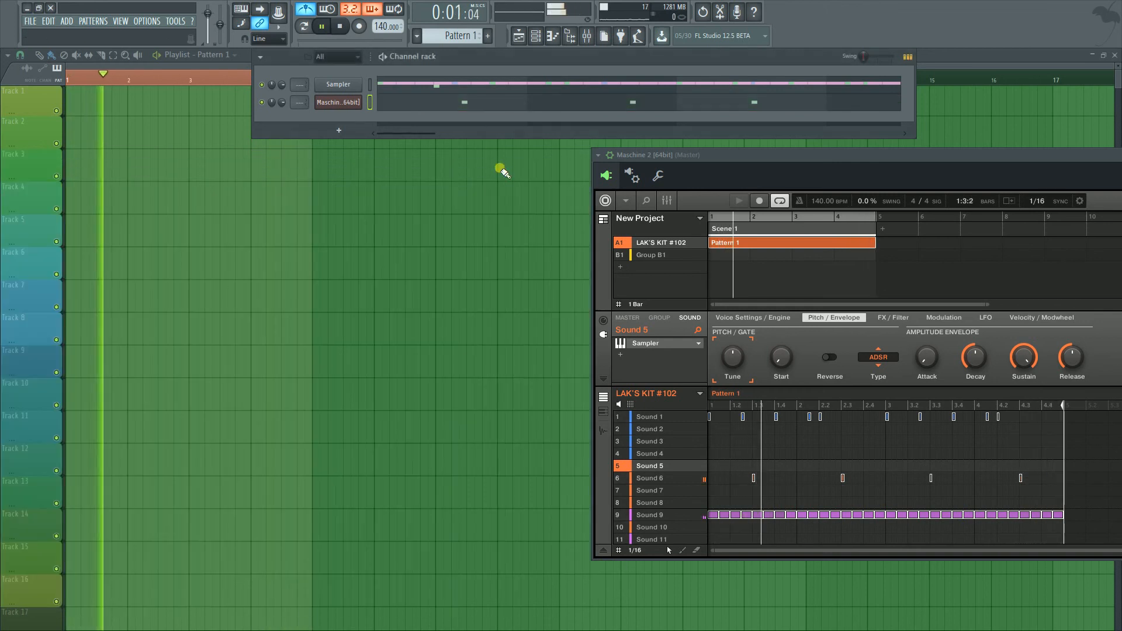
left_click(760, 472)
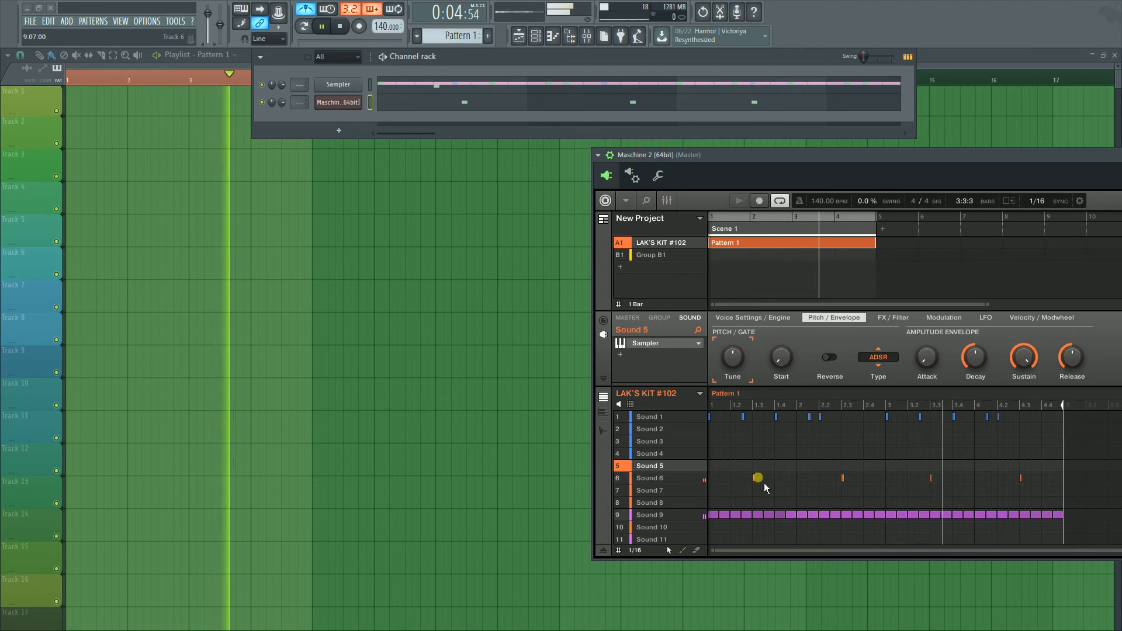
right_click(757, 472)
left_click(739, 467)
right_click(654, 451)
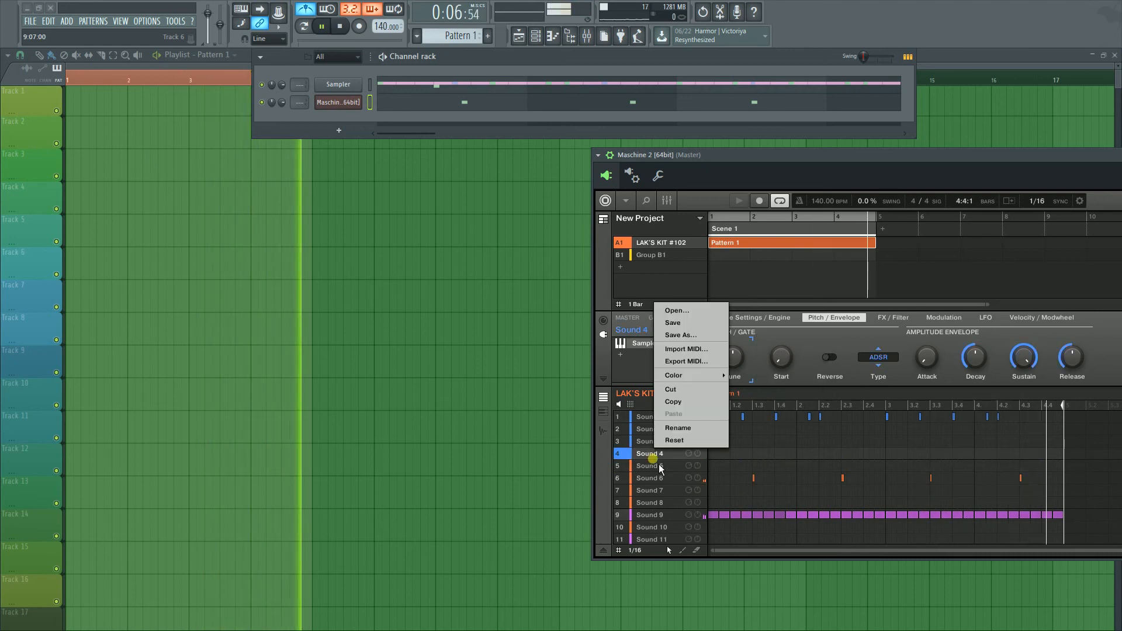
left_click(661, 468)
left_click(662, 477)
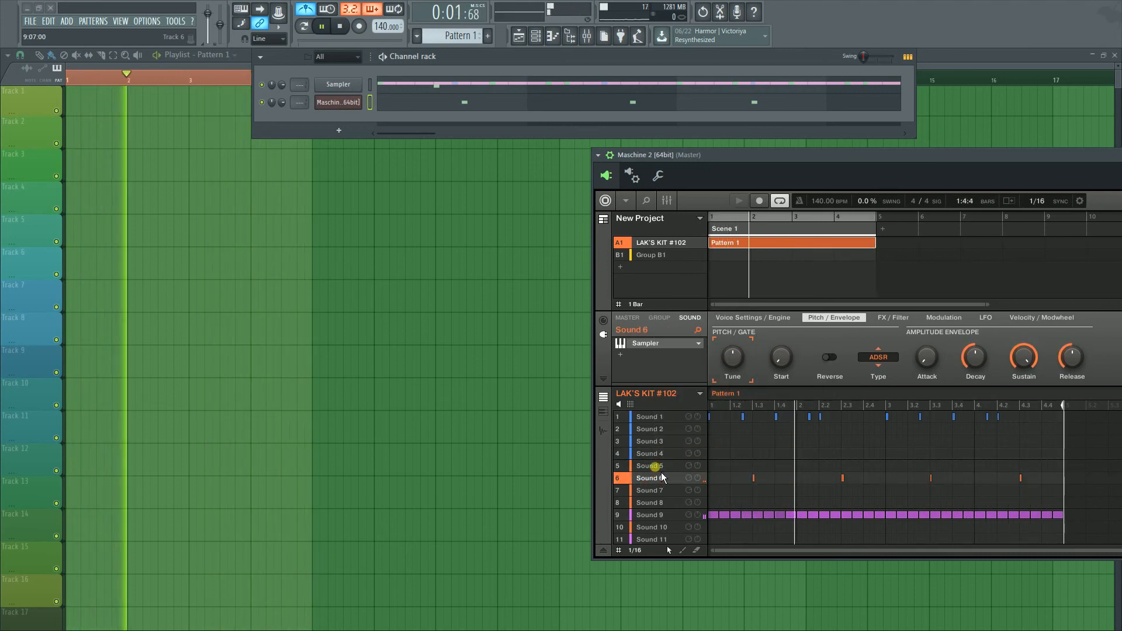
left_click(662, 467)
key("space")
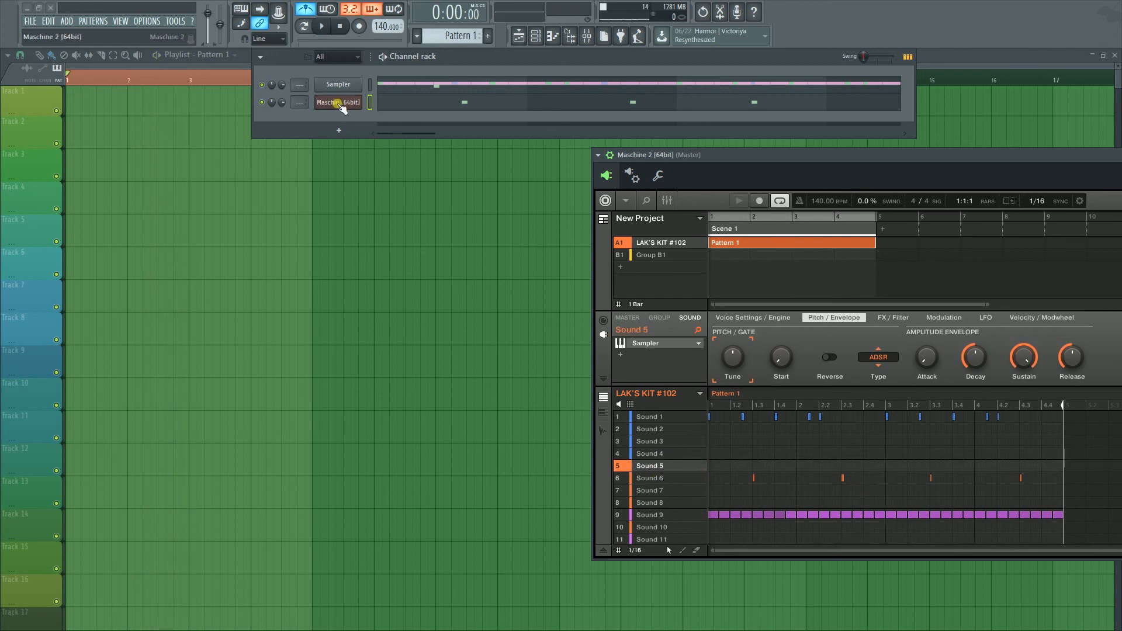
View the Maschine 2 channel's options in the channel rack, dismiss them and play the loop briefly.
left_click(337, 103)
left_click(337, 103)
right_click(337, 103)
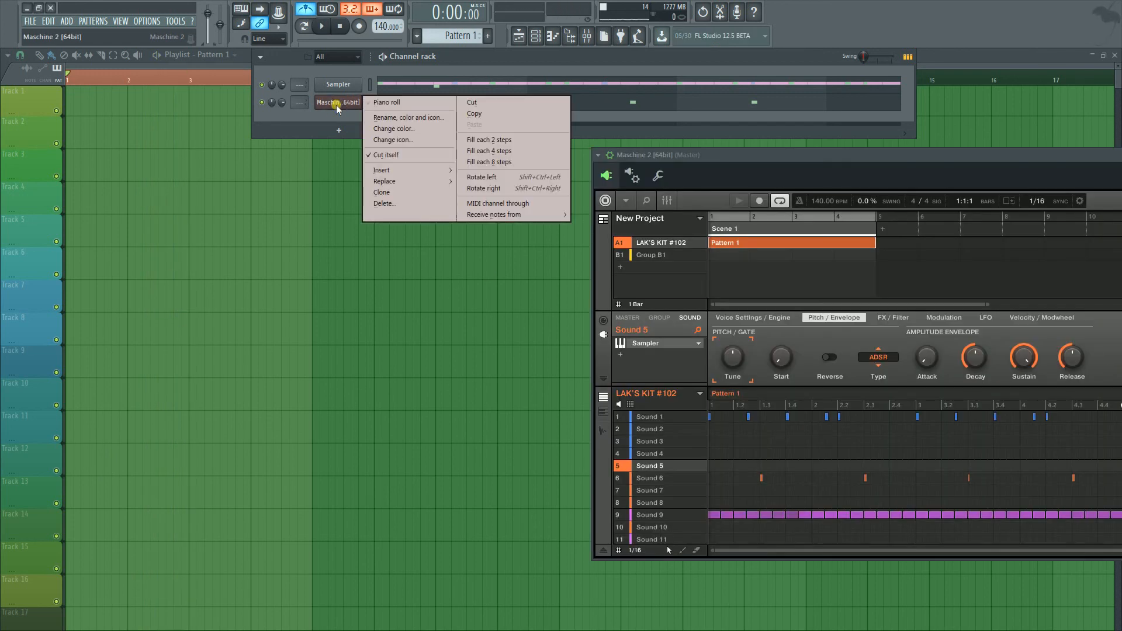
key("Escape")
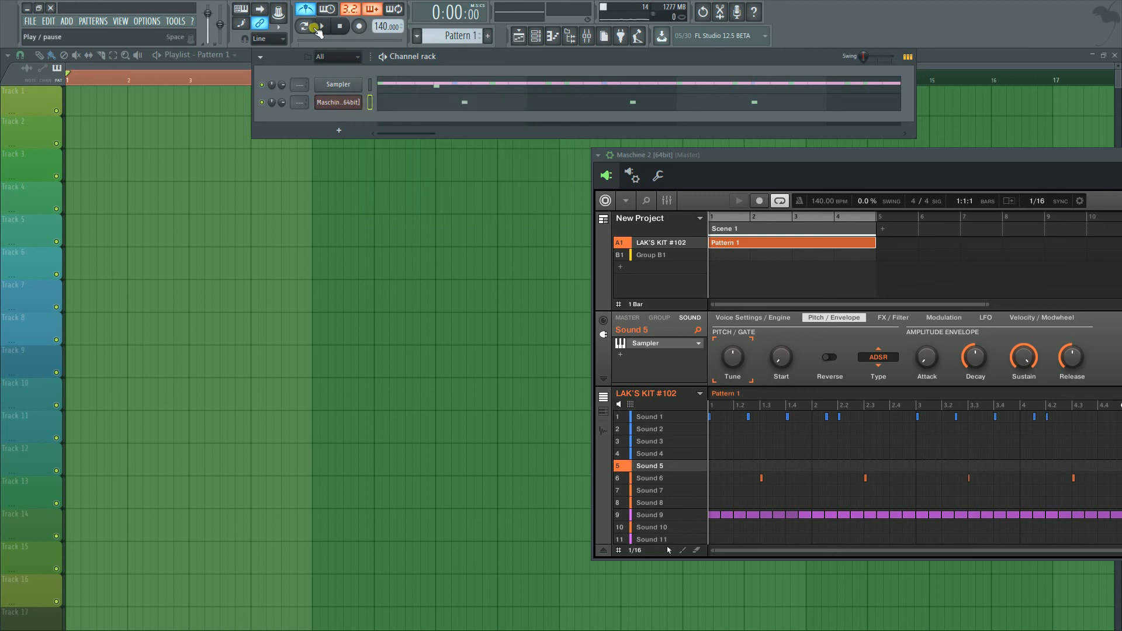
left_click(320, 27)
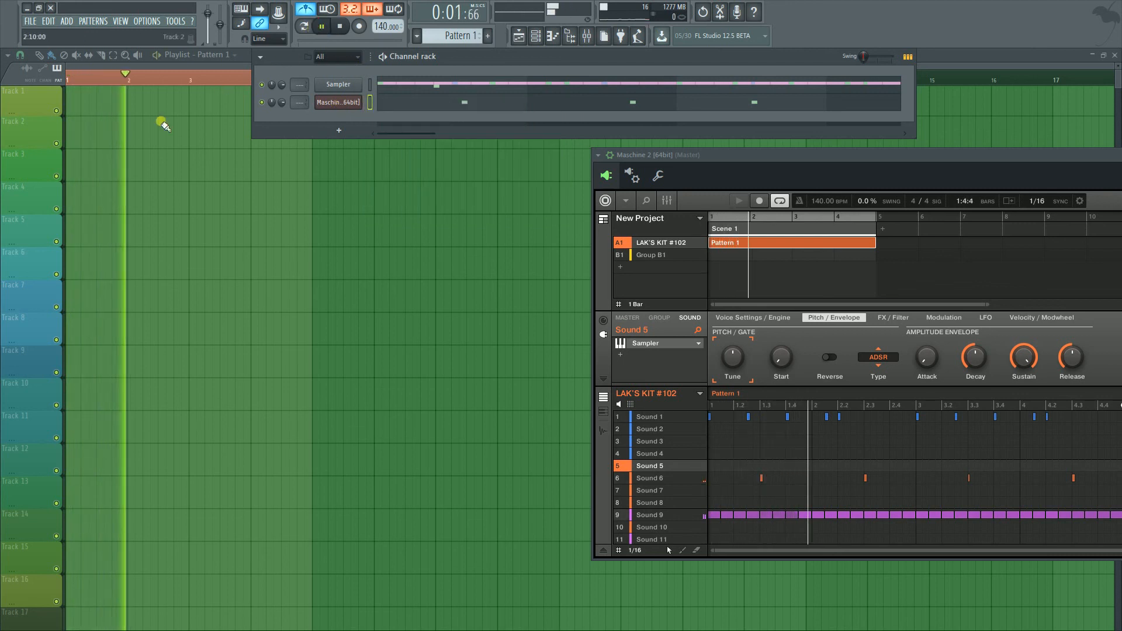
key("space")
Place Pattern 1 on Track 2 of the playlist, starting at bar 1.
left_click(174, 122)
left_click_drag(281, 131, 168, 133)
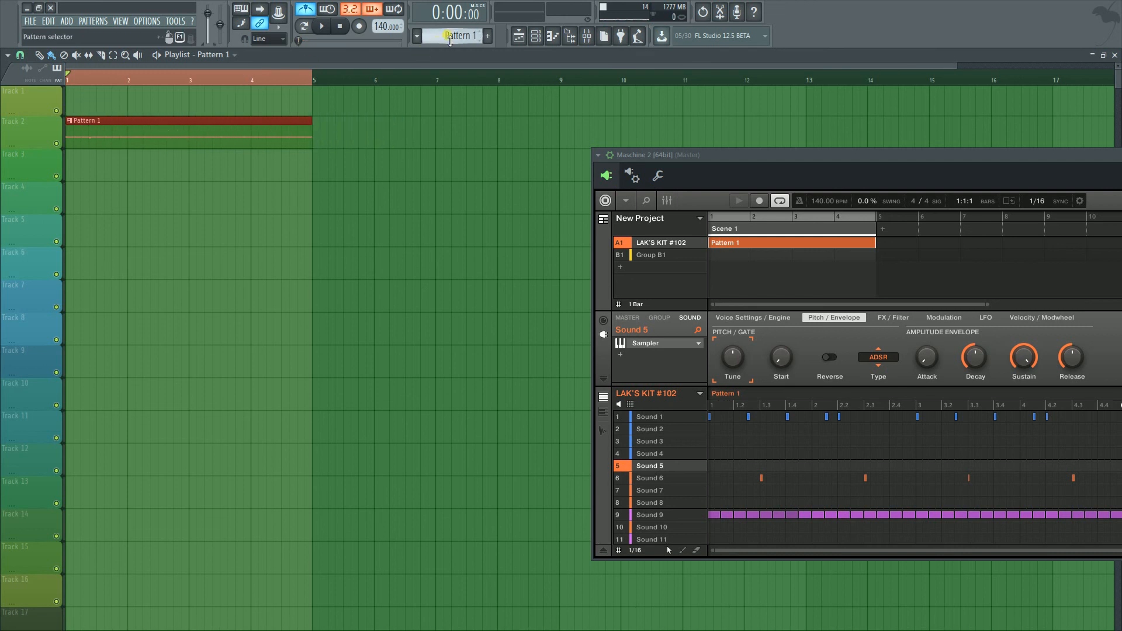
left_click_drag(449, 40, 450, 34)
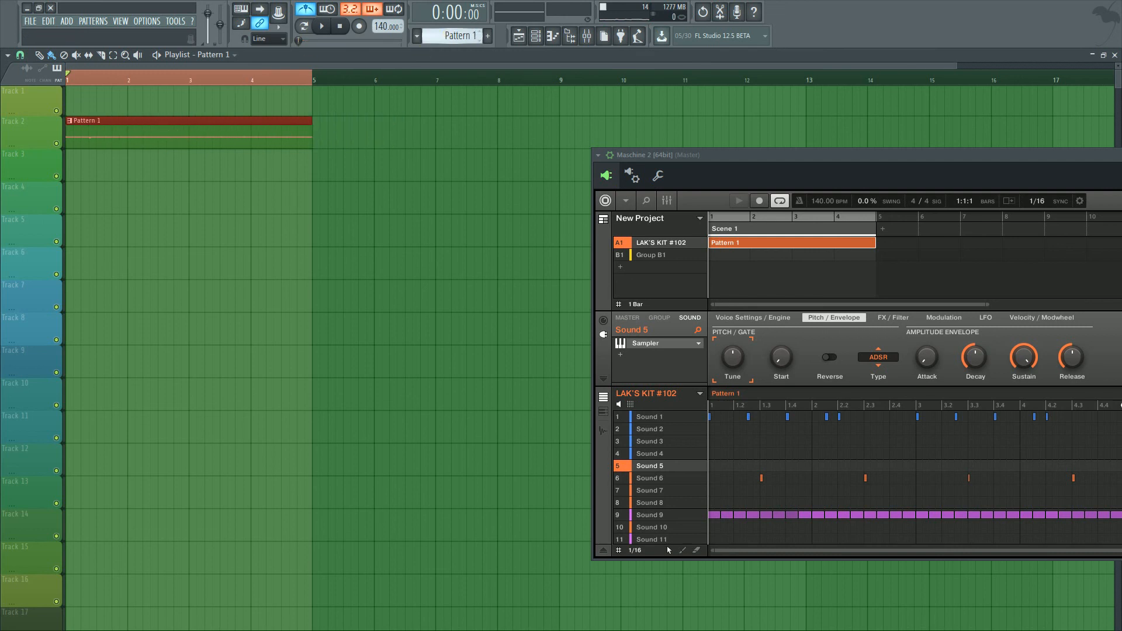
right_click(262, 127)
left_click_drag(237, 138, 76, 146)
Start playback, show the channel rack and open the Maschine 2 channel's piano roll beside the Maschine window.
key("space")
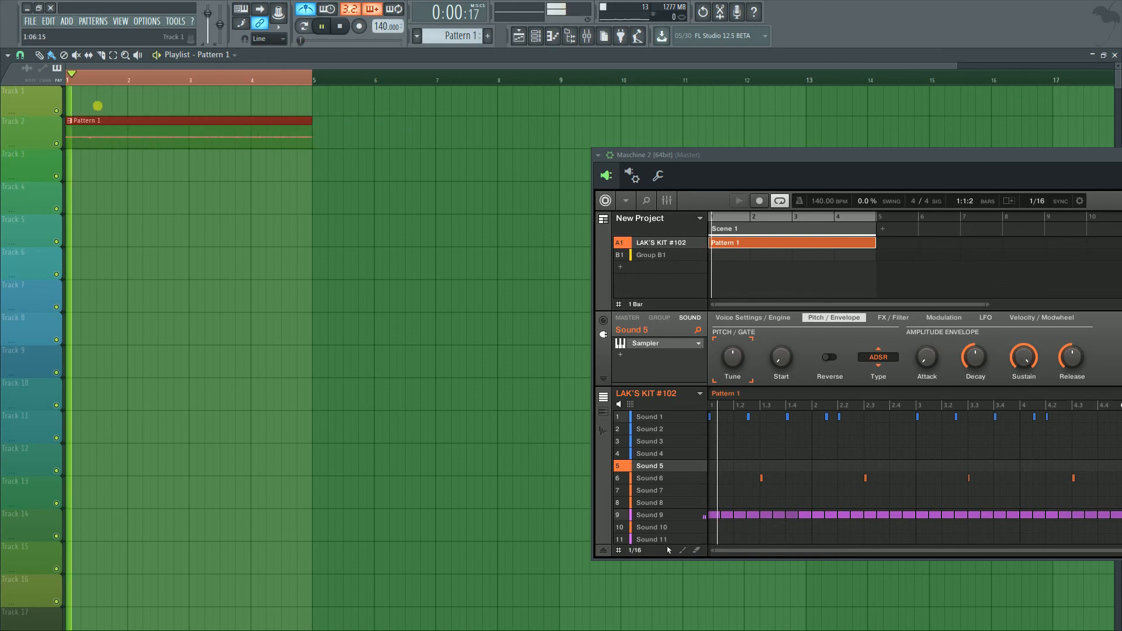
key("F6")
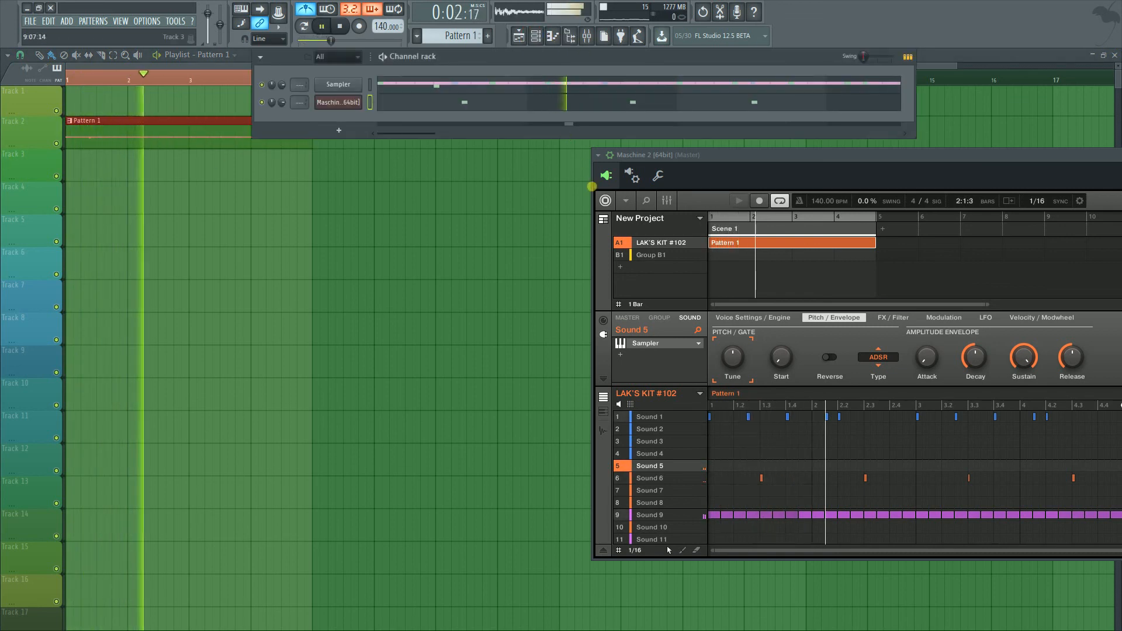
right_click(358, 102)
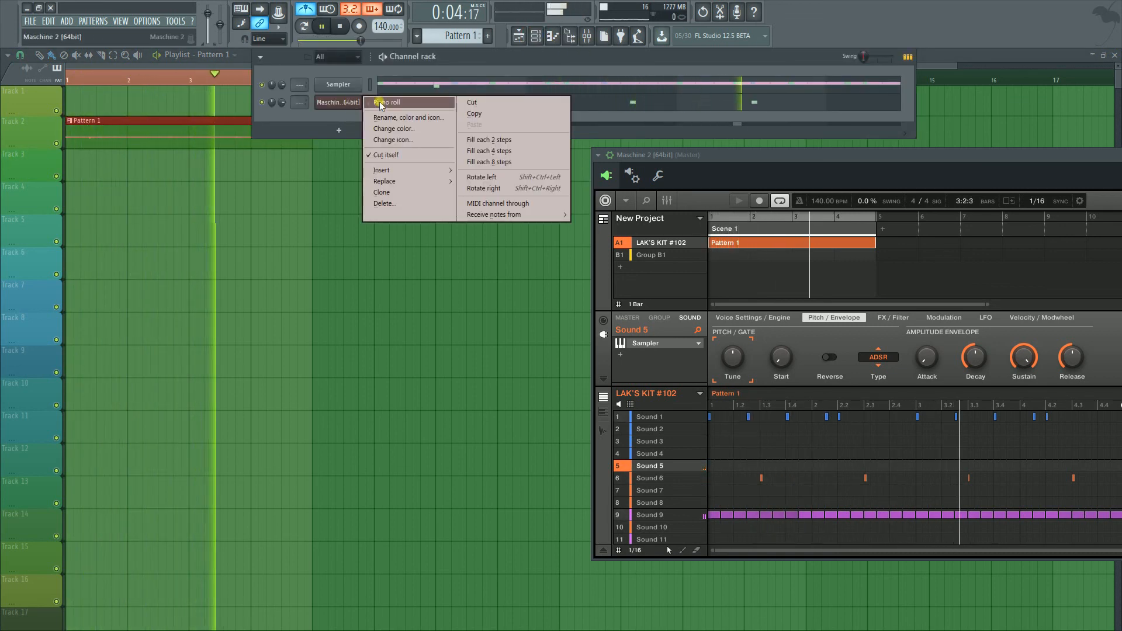
left_click(380, 104)
left_click_drag(321, 171, 464, 156)
Add four C5 notes during playback, two in bar 2 and one each in bars 3 and 4, and stop the loop.
left_click(274, 270)
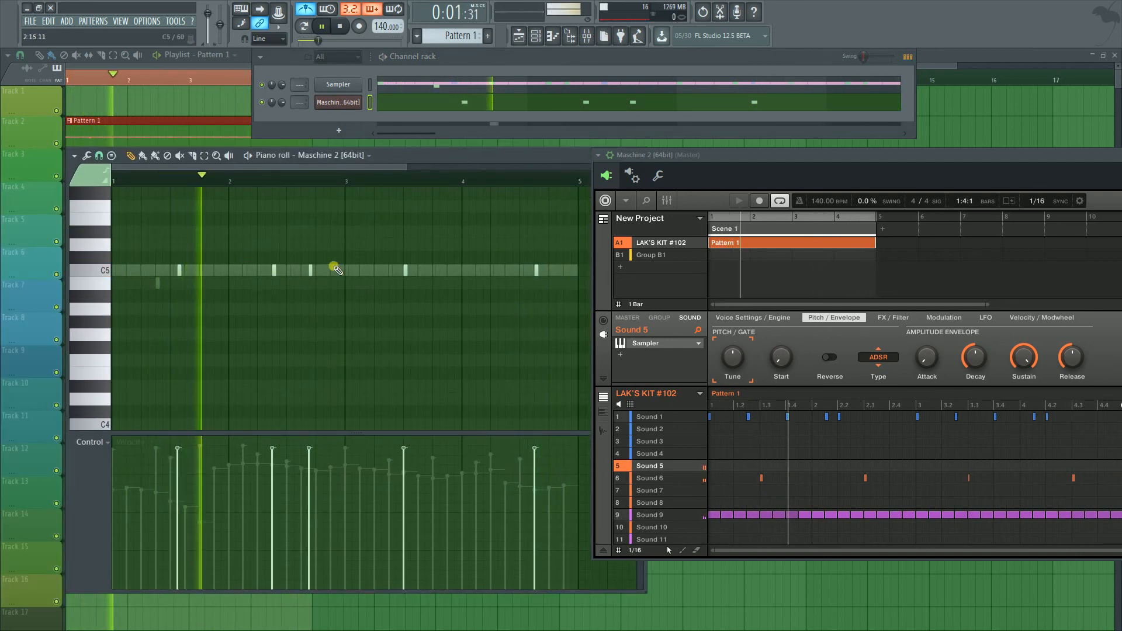
left_click(332, 269)
left_click(442, 270)
left_click(471, 270)
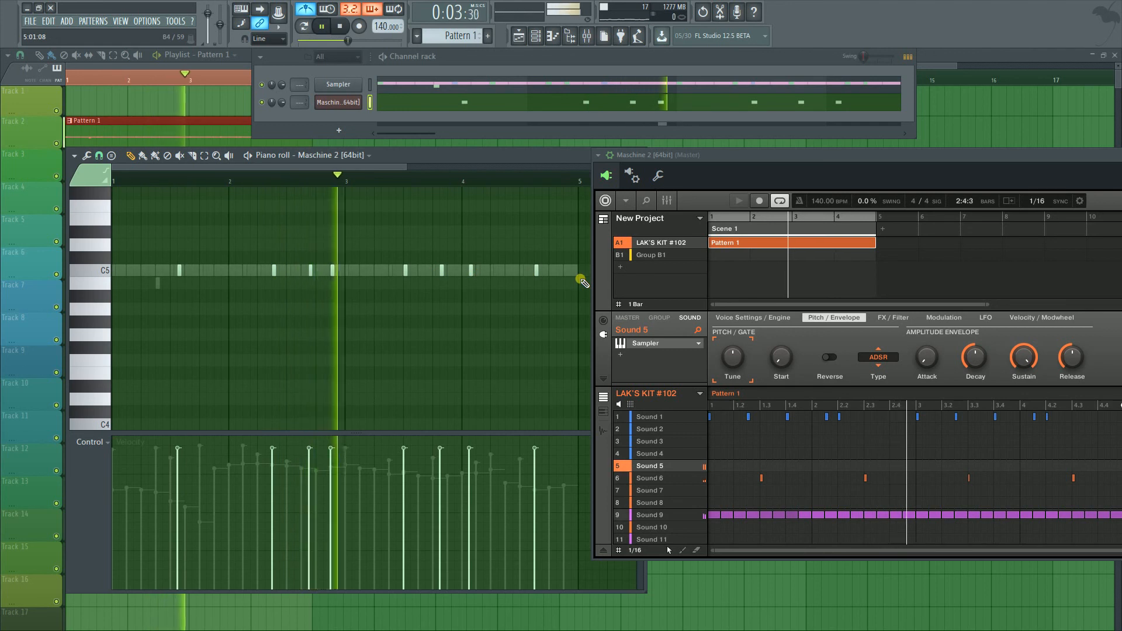
left_click_drag(516, 157, 450, 156)
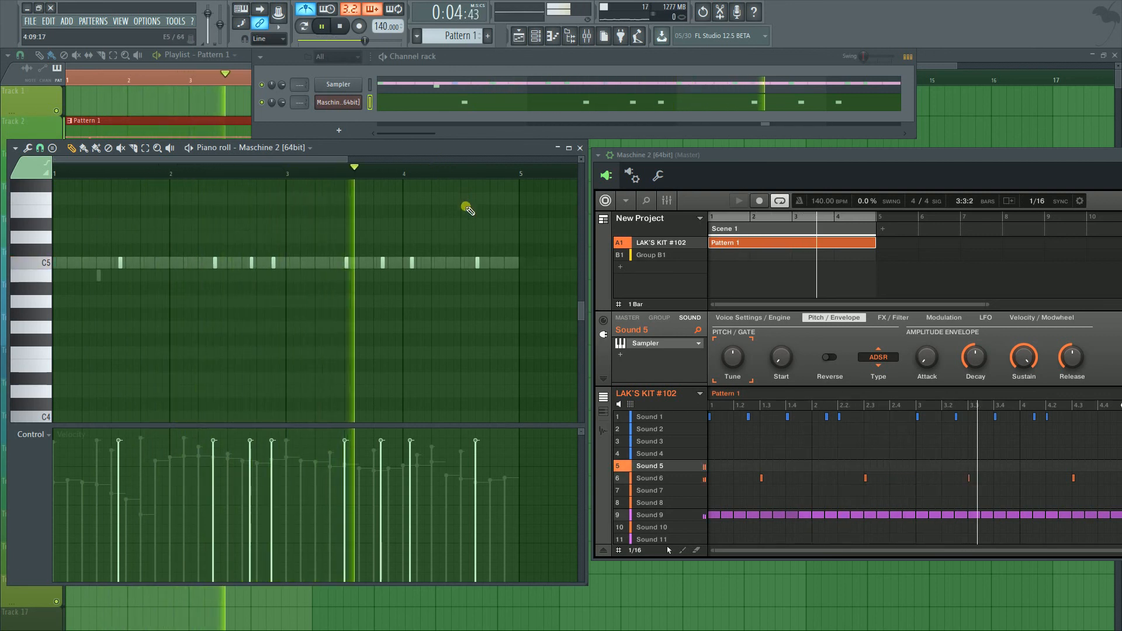
key("space")
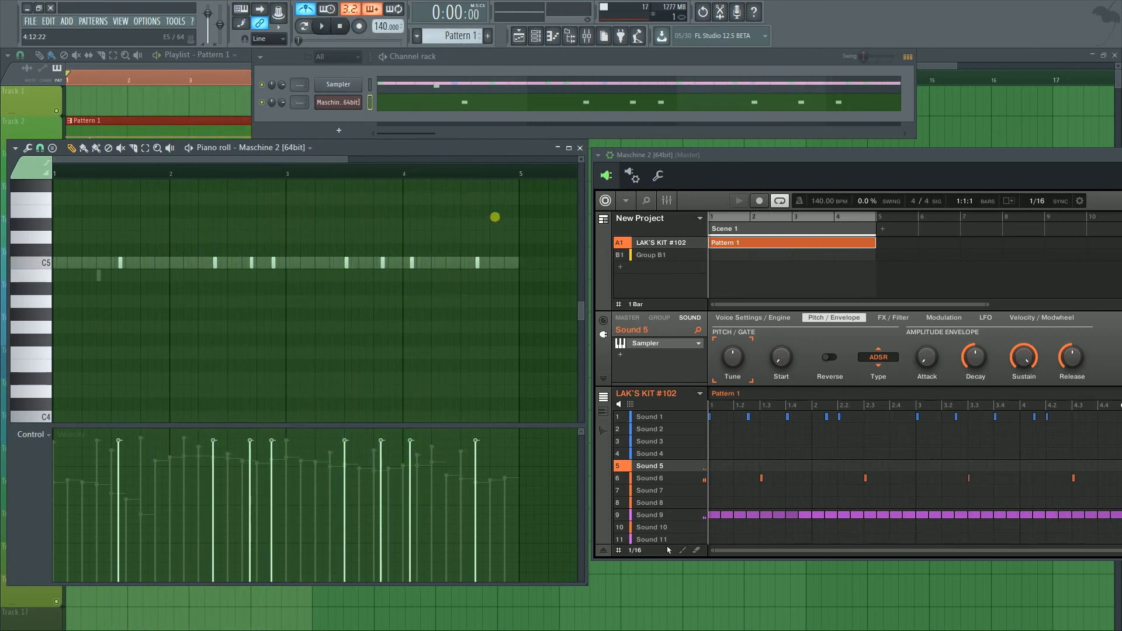
Mute Sound 6 in Maschine and keep the transport stopped at the song start.
left_click(617, 478)
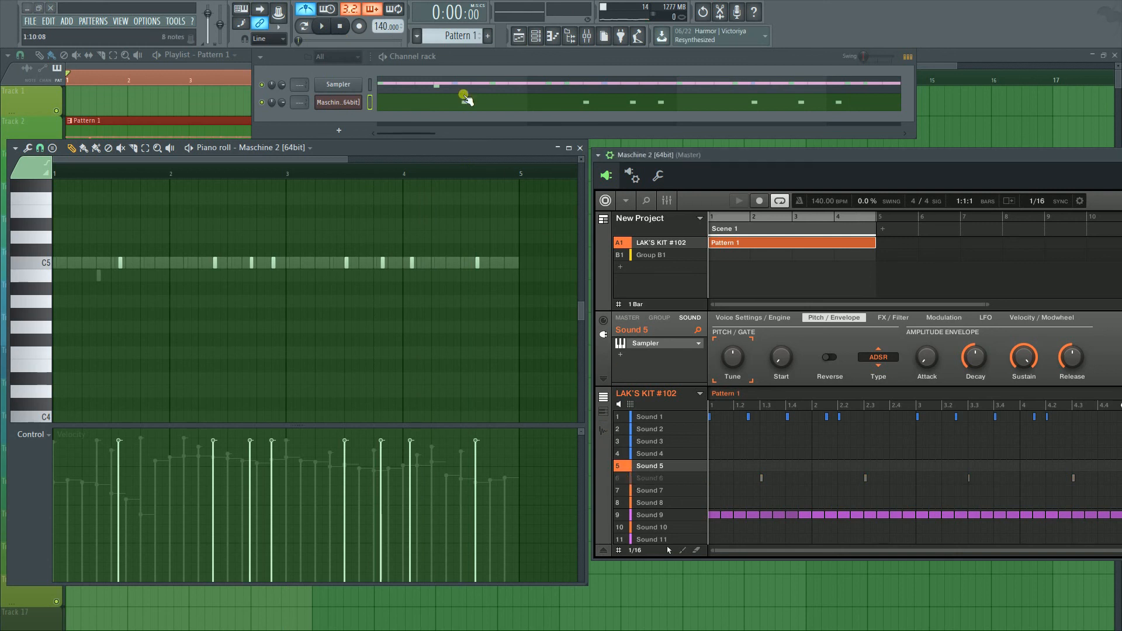
left_click(464, 101)
left_click(339, 27)
Add five more C5 notes to the Maschine 2 piano roll: two in bar 1 and one each in bars 2, 3 and 4.
left_click(155, 263)
left_click(170, 263)
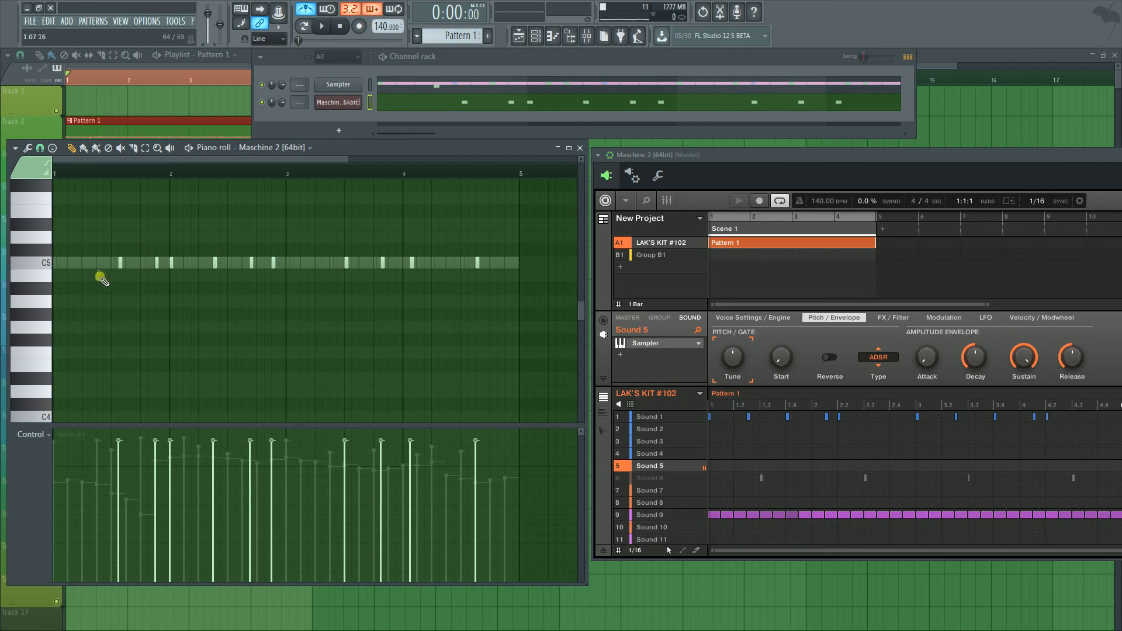
left_click(90, 263)
left_click(250, 263)
left_click(308, 263)
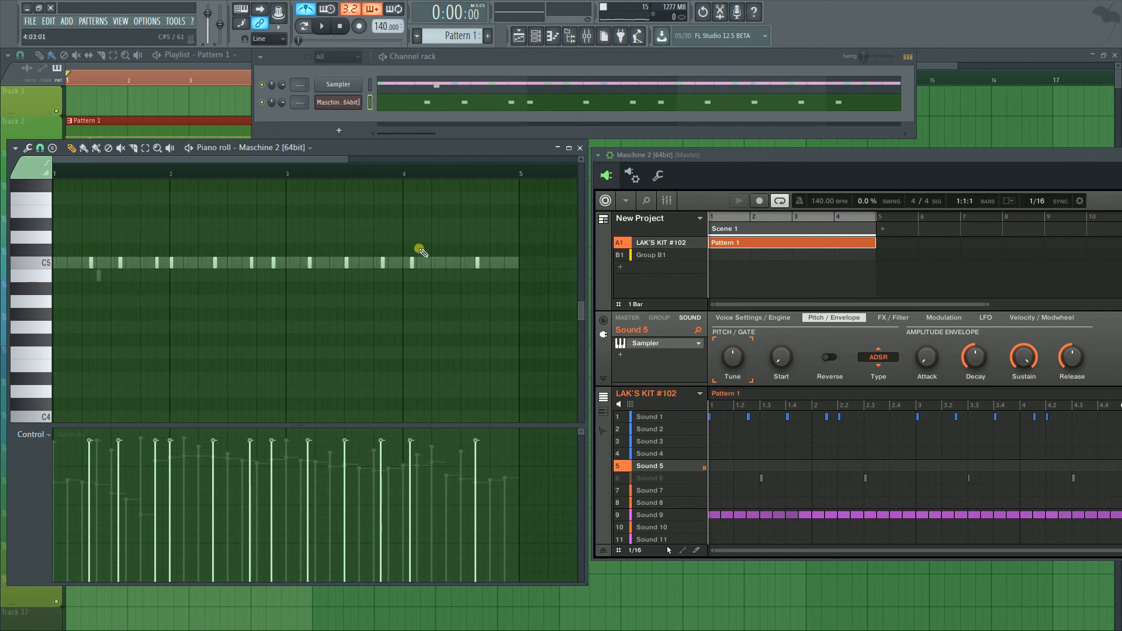
left_click(448, 263)
Play the loop from the start to hear the expanded C5 part, and stop it.
left_click(338, 28)
left_click(323, 26)
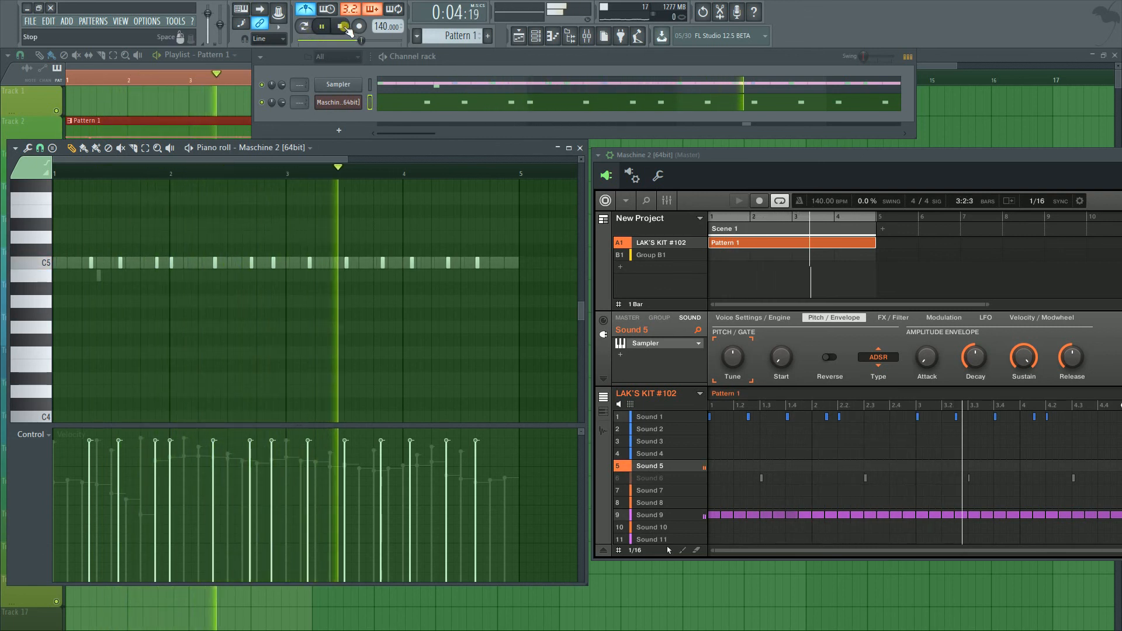
left_click(339, 26)
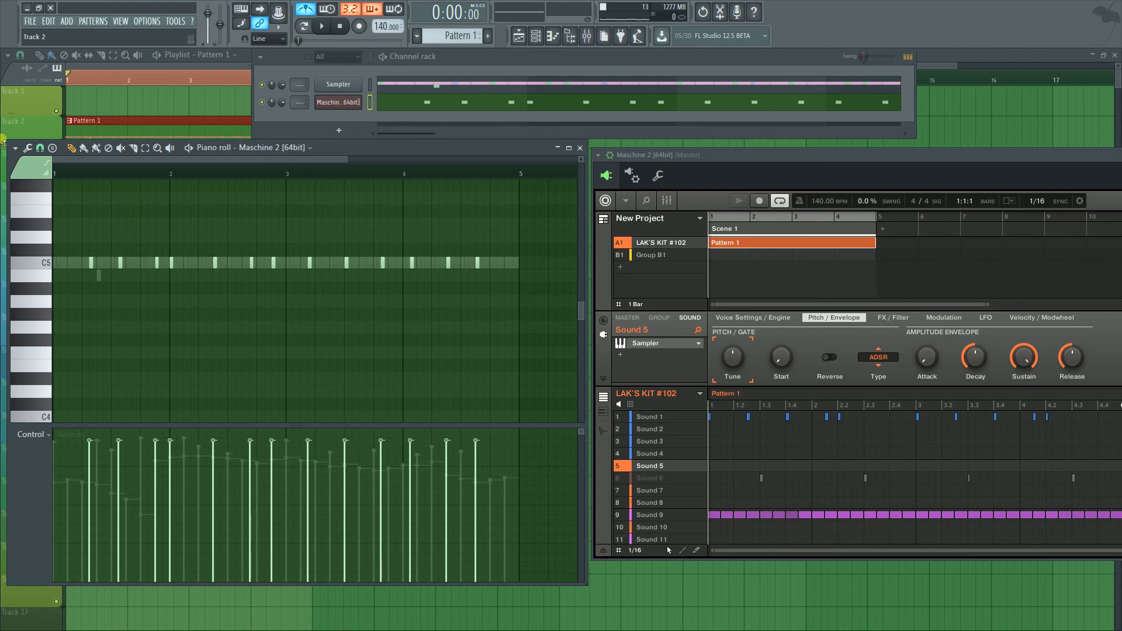
View the piano roll's MIDI file export dialog and Sound 5's Import MIDI option in Maschine, cancelling both.
left_click(16, 150)
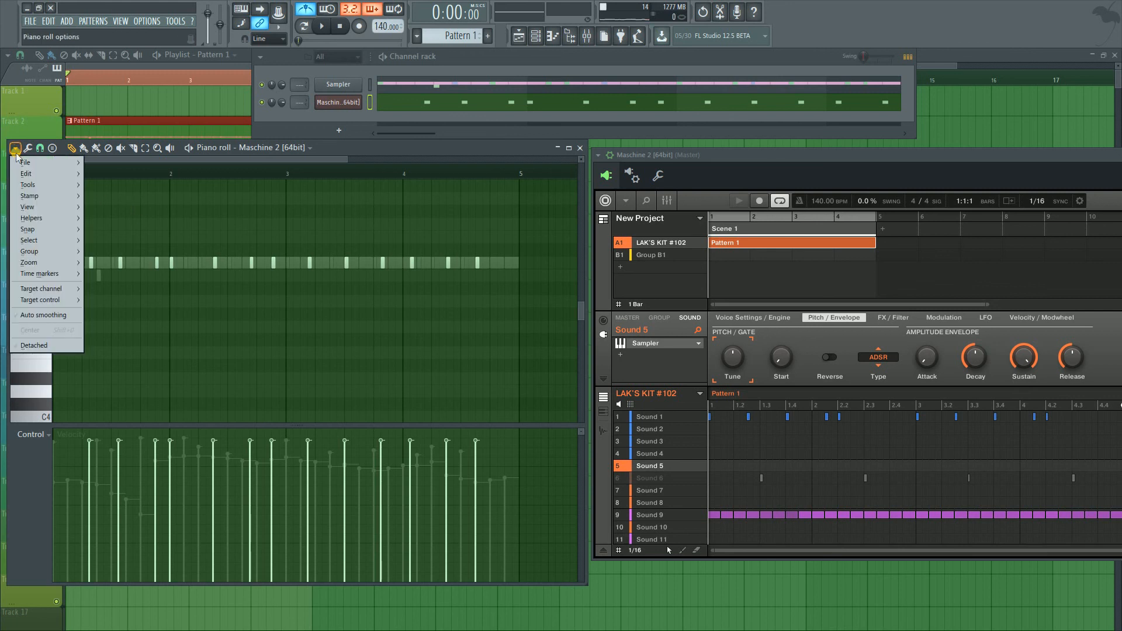
mouse_move(35, 162)
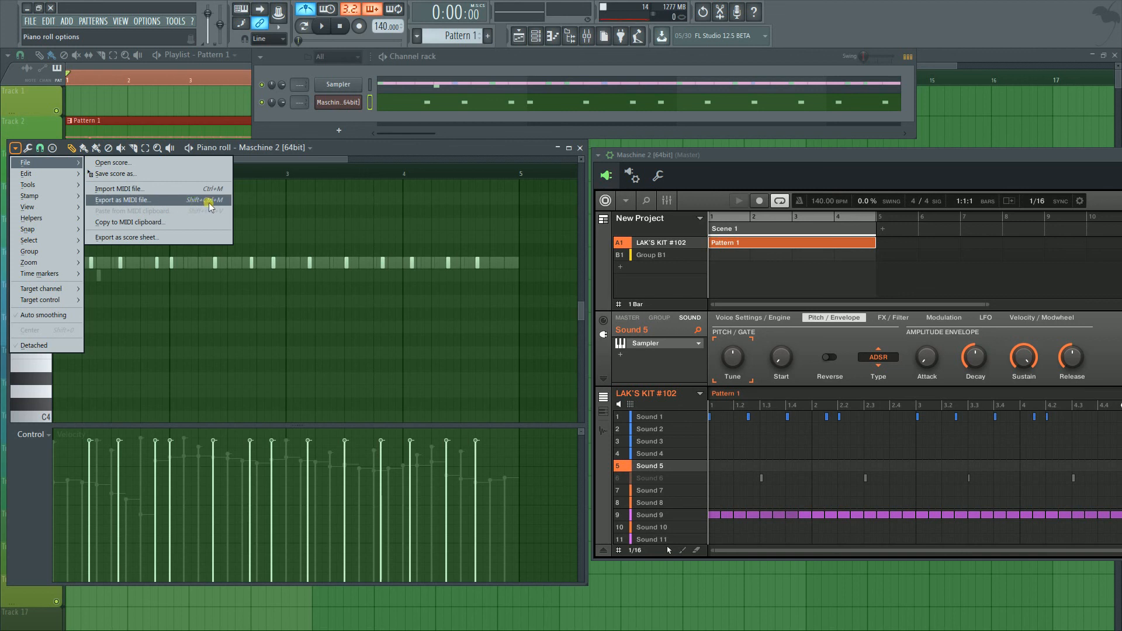
left_click(214, 200)
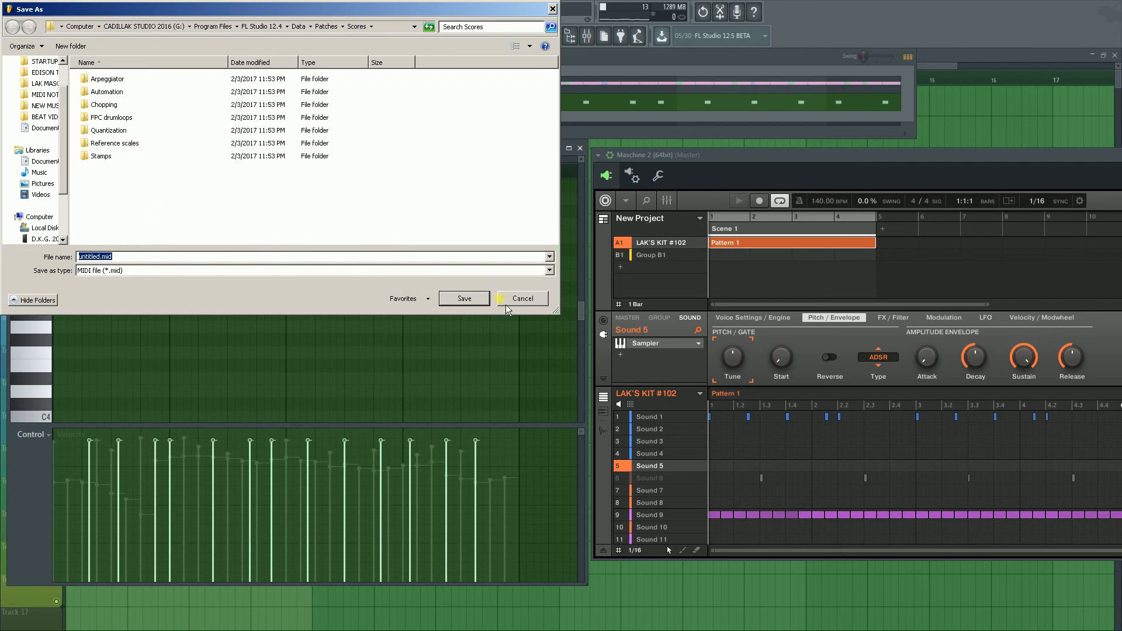
left_click(522, 298)
right_click(673, 467)
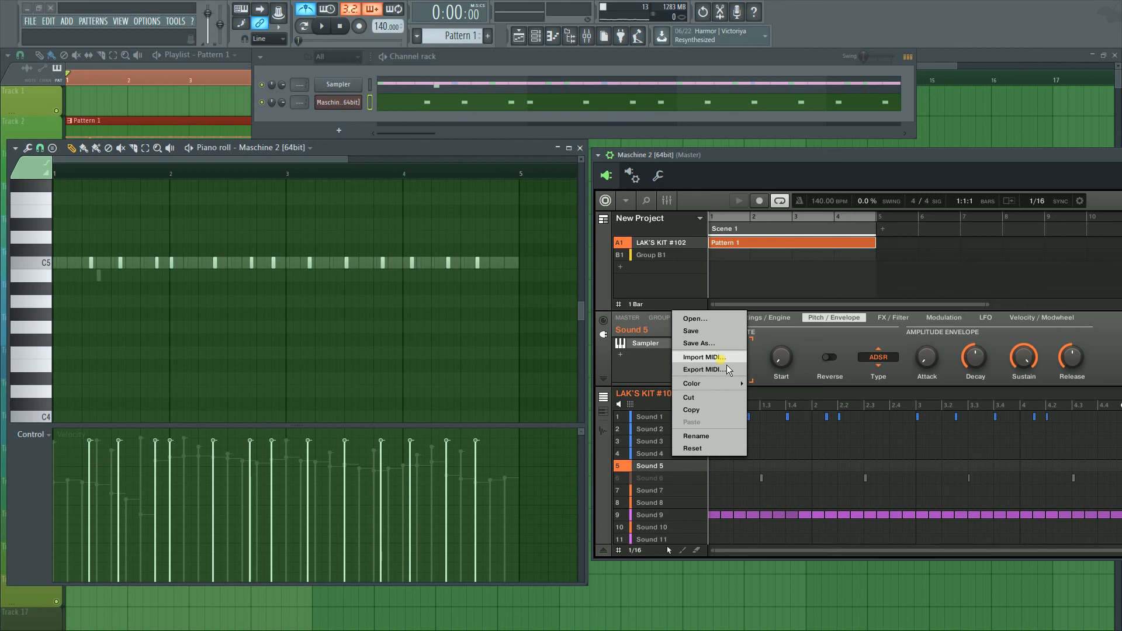
left_click(763, 159)
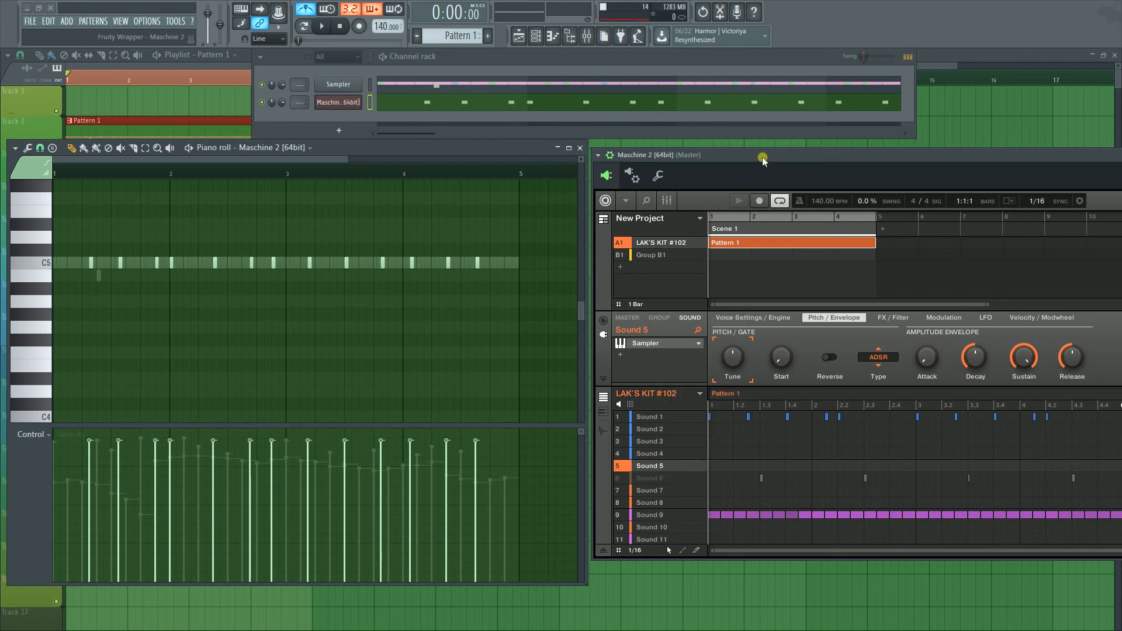
Arm recording in Maschine and play the loop once to record the piano roll notes into Sound 5's pattern.
left_click_drag(766, 159, 595, 130)
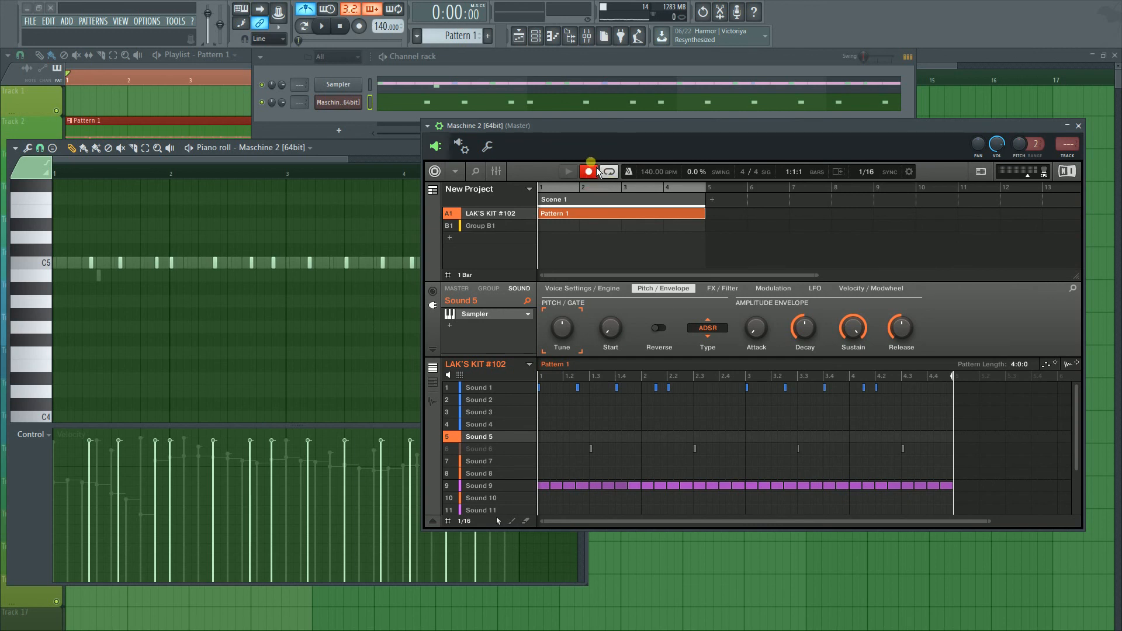
left_click_drag(576, 129, 593, 262)
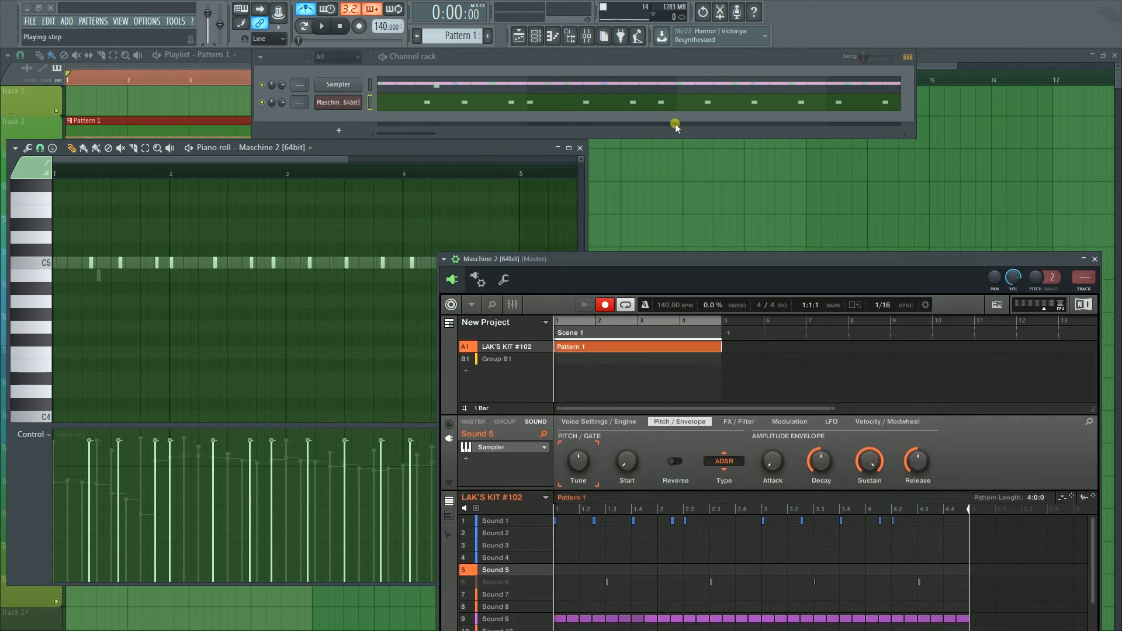
left_click(325, 27)
left_click(612, 566)
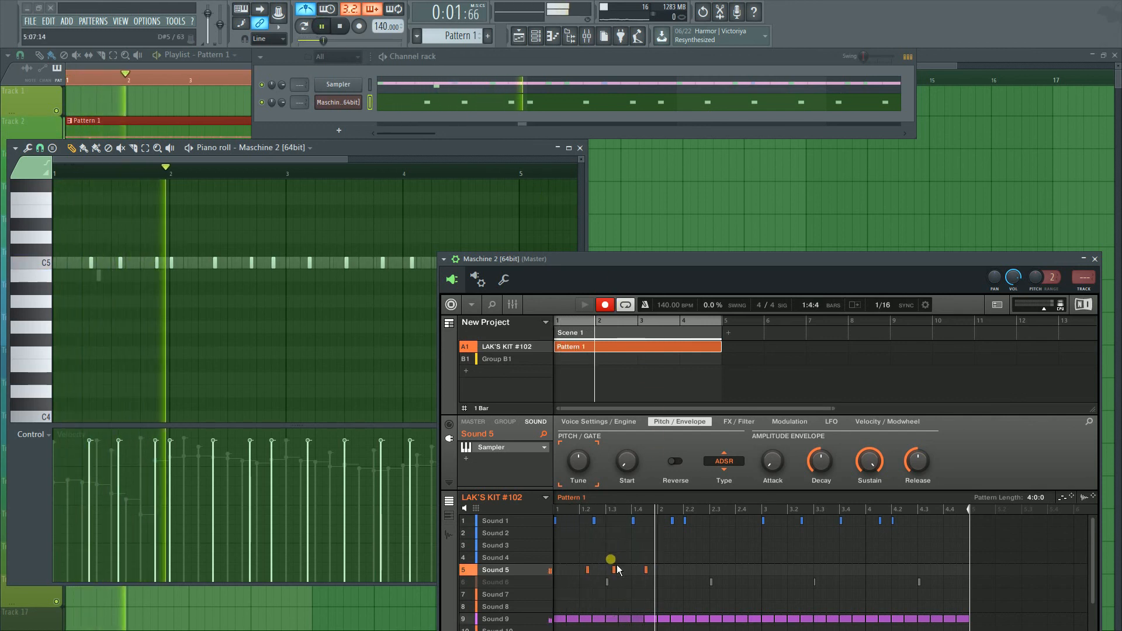
left_click_drag(624, 580, 933, 578)
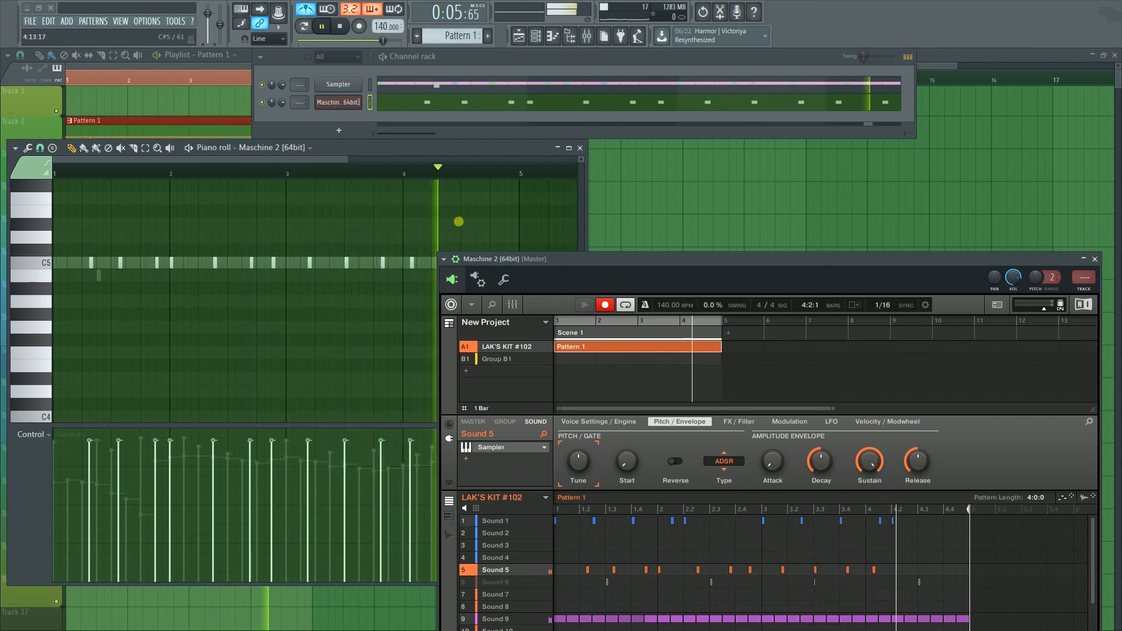
left_click(340, 26)
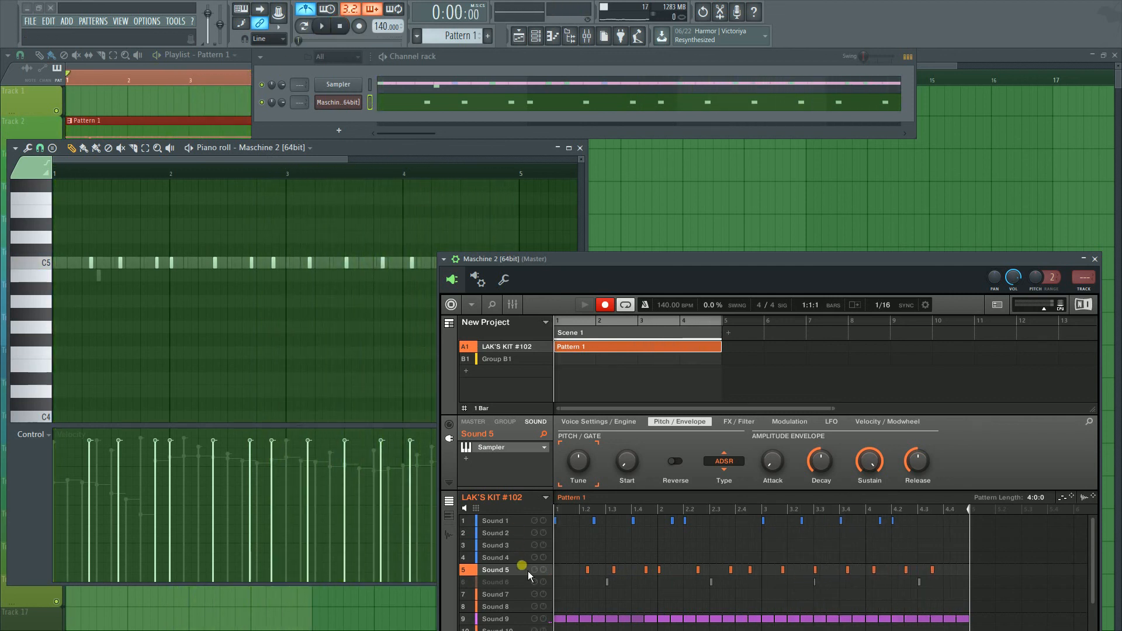
Move the Maschine window higher, disarm its recording and open the mixer.
left_click(608, 595)
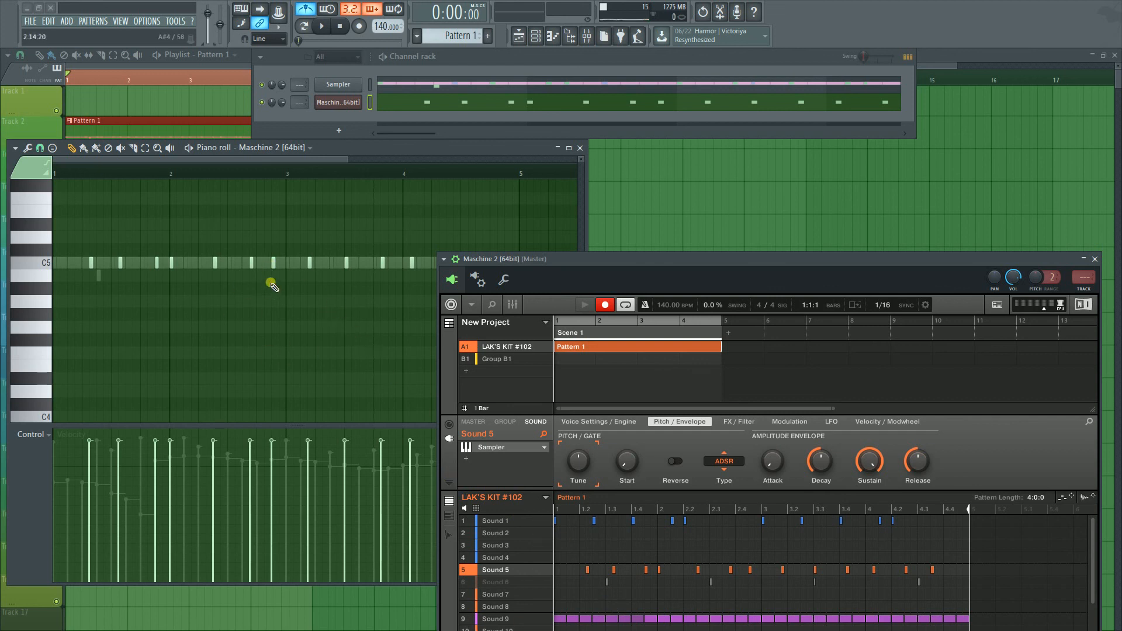
left_click_drag(811, 268, 815, 173)
left_click(608, 211)
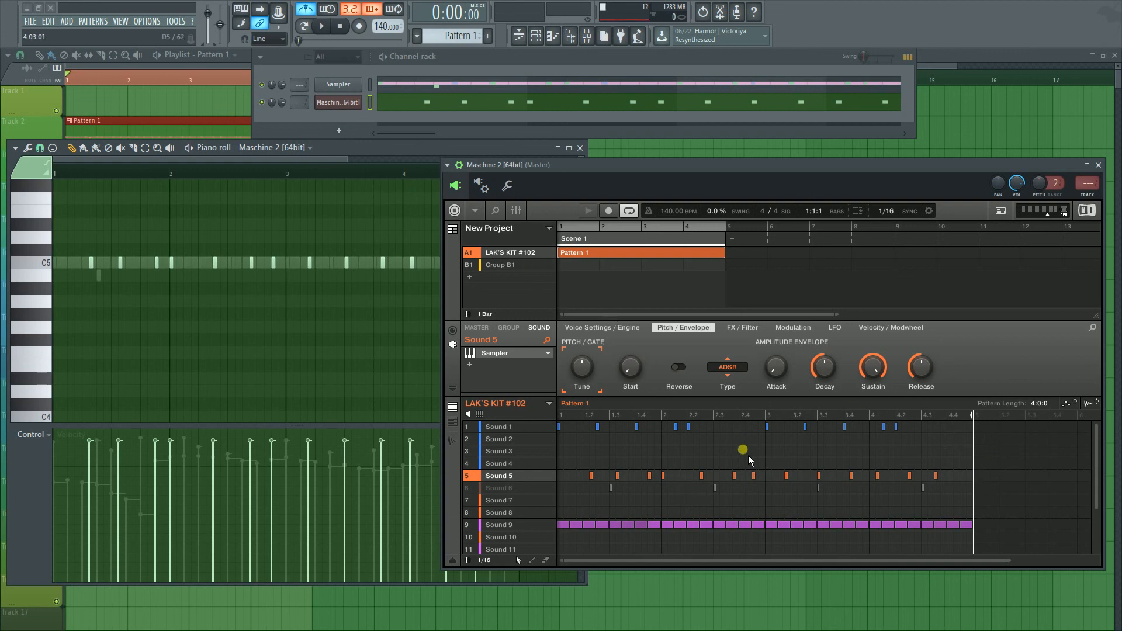
left_click(586, 39)
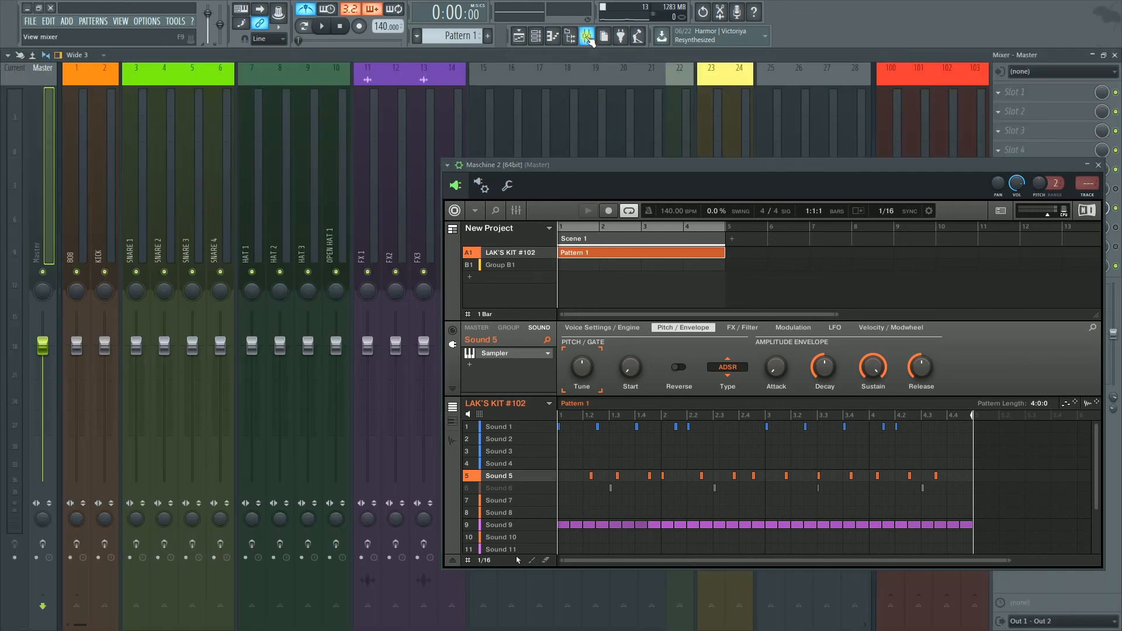